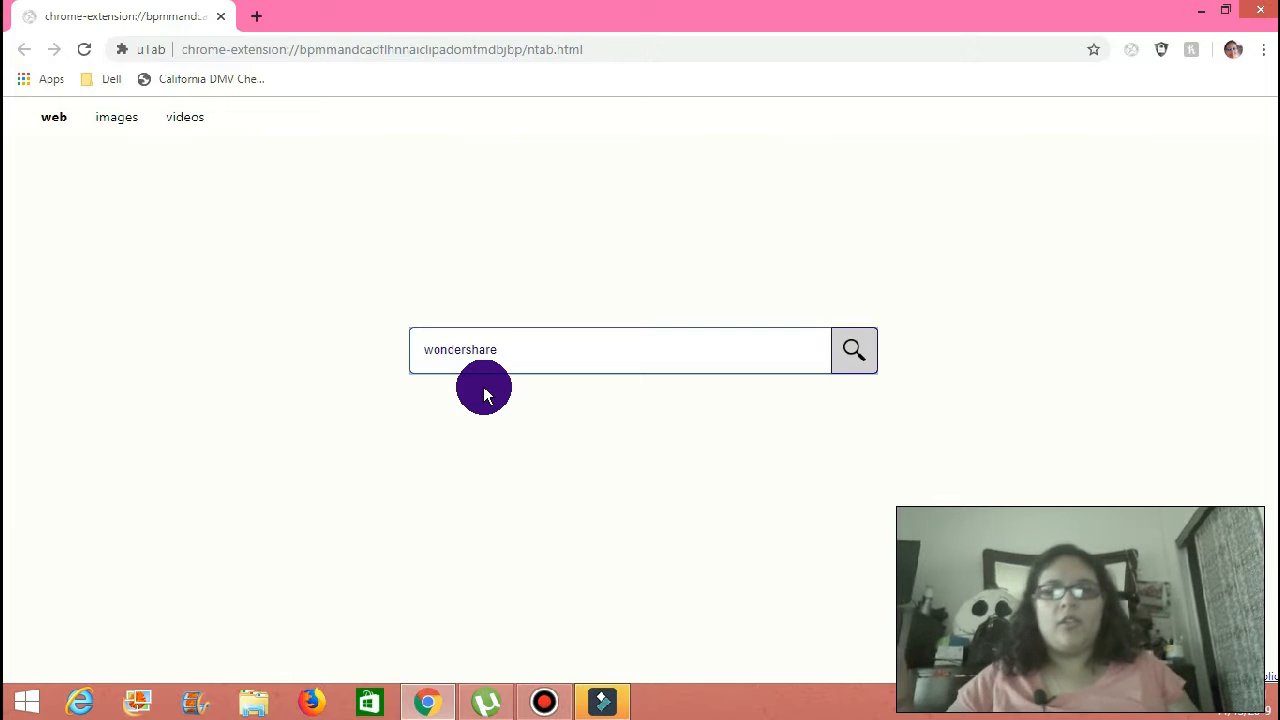
Search the web for wondershare and open the official Wondershare.net site from the results
{"action": "key", "text": "Return"}
{"action": "scroll", "coordinate": [568, 415], "scroll_direction": "down", "scroll_amount": 4}
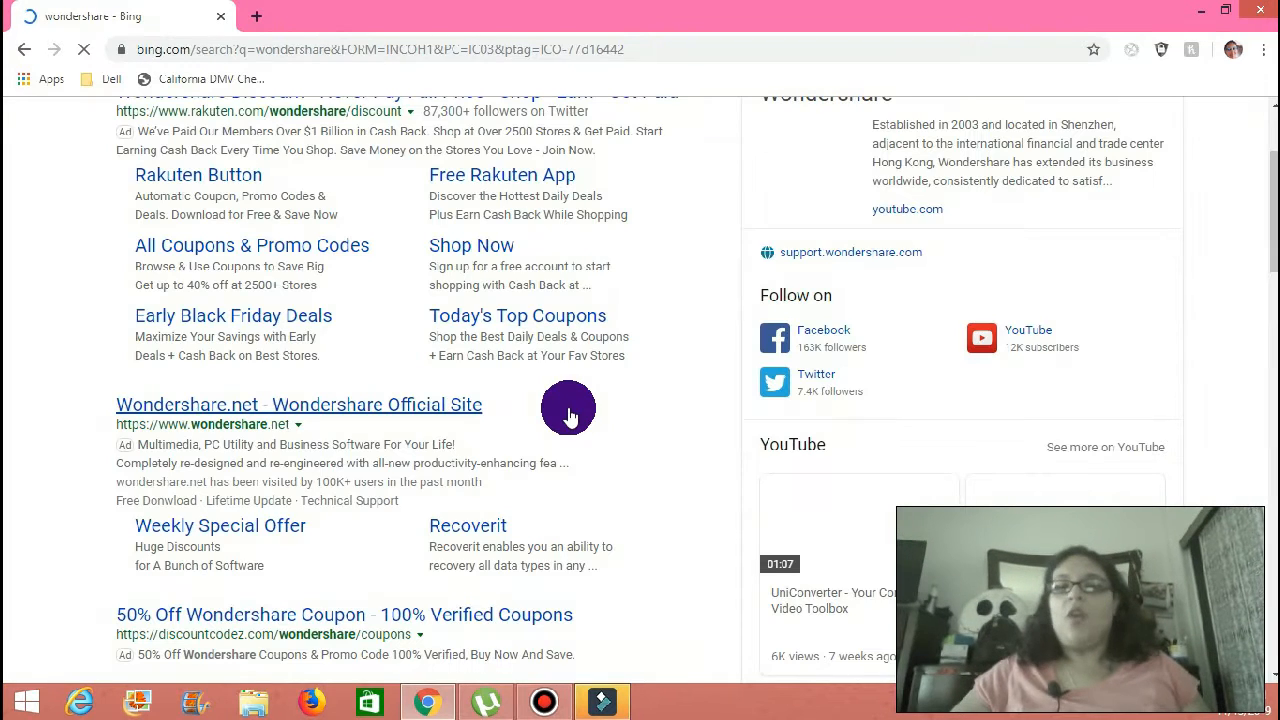
{"action": "left_click", "coordinate": [300, 408]}
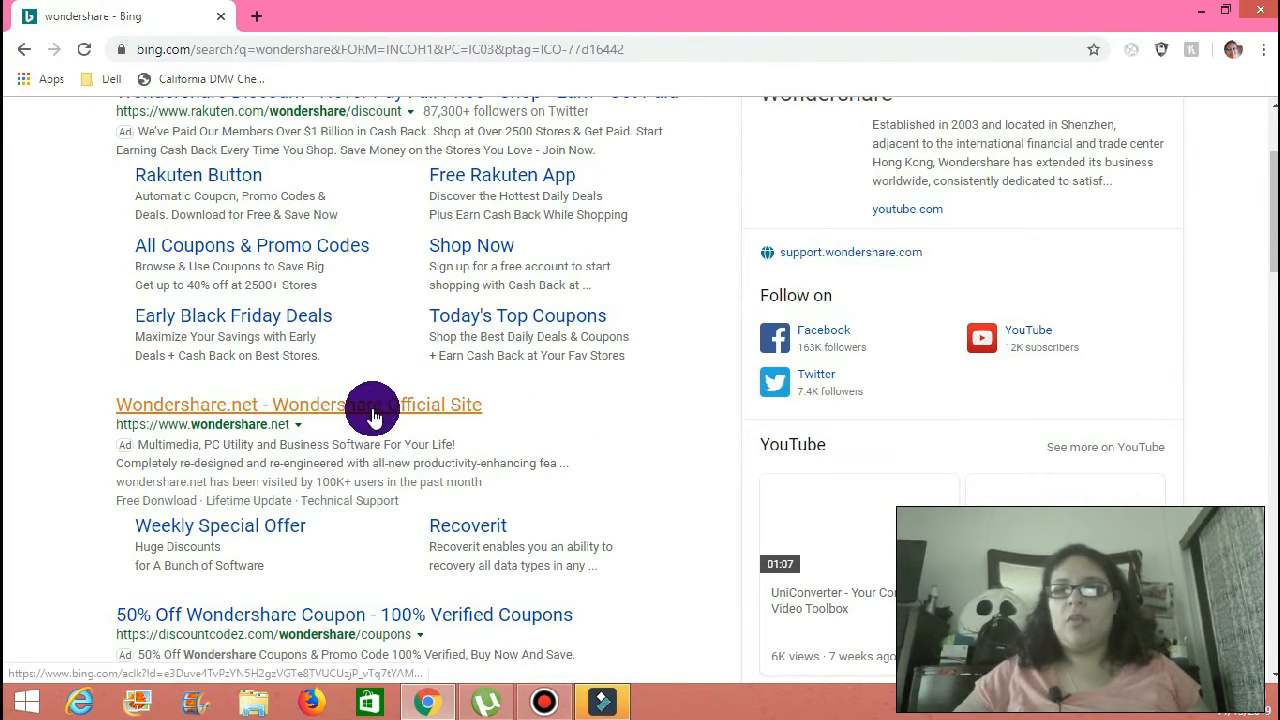
{"action": "scroll", "coordinate": [372, 412], "scroll_direction": "down", "scroll_amount": 1}
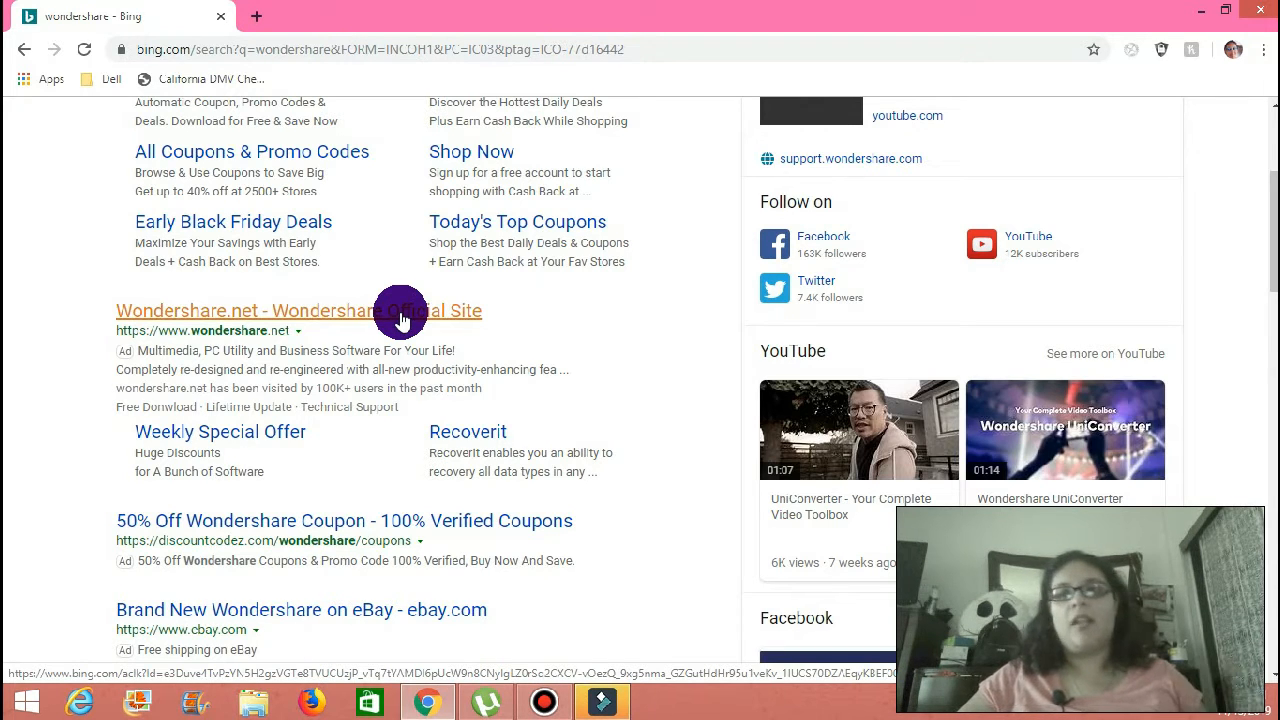
{"action": "left_click", "coordinate": [400, 318]}
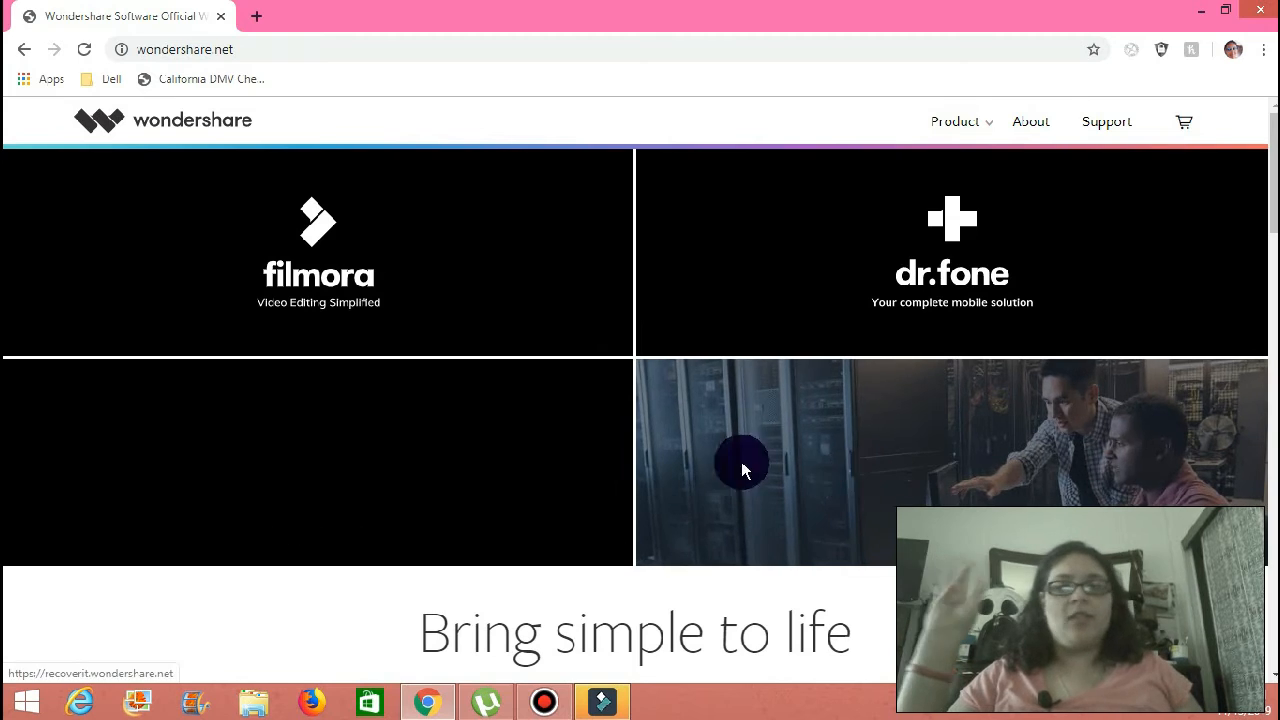
Look over the Wondershare home page, including its product tiles, shop section and latest product news
{"action": "scroll", "coordinate": [496, 336], "scroll_direction": "down", "scroll_amount": 7}
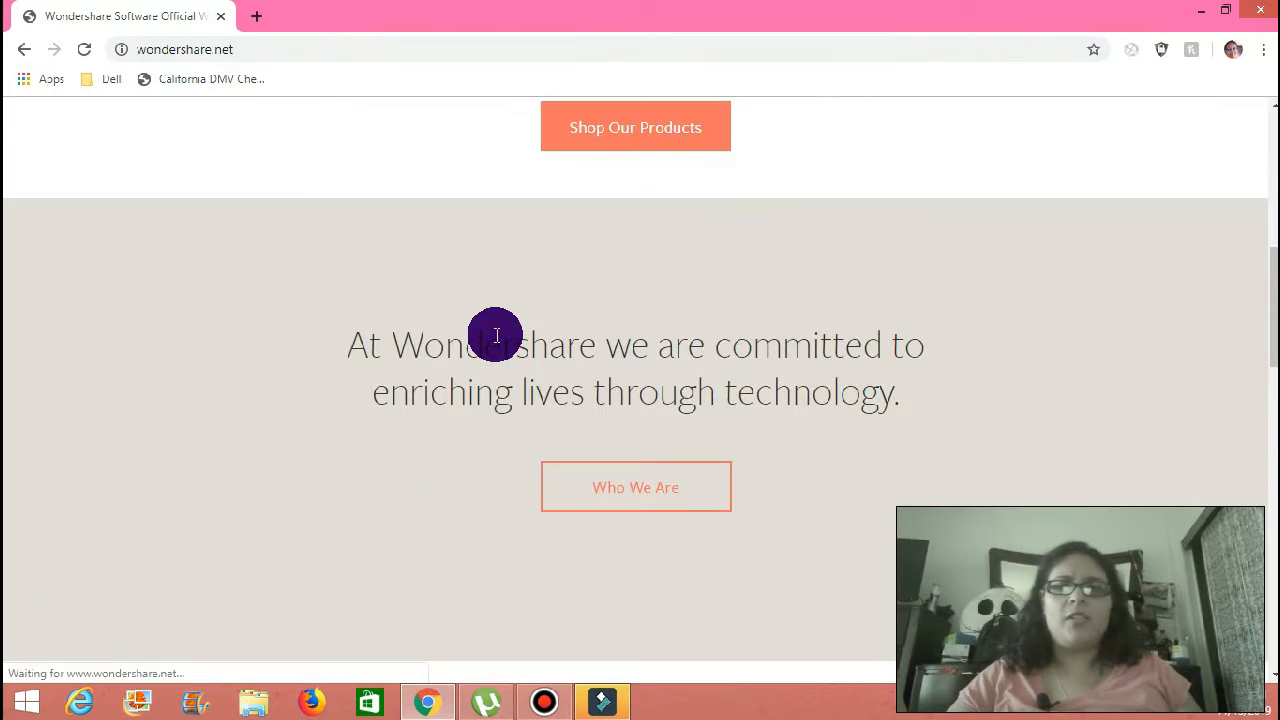
{"action": "scroll", "coordinate": [496, 336], "scroll_direction": "down", "scroll_amount": 10}
{"action": "scroll", "coordinate": [494, 337], "scroll_direction": "up", "scroll_amount": 6}
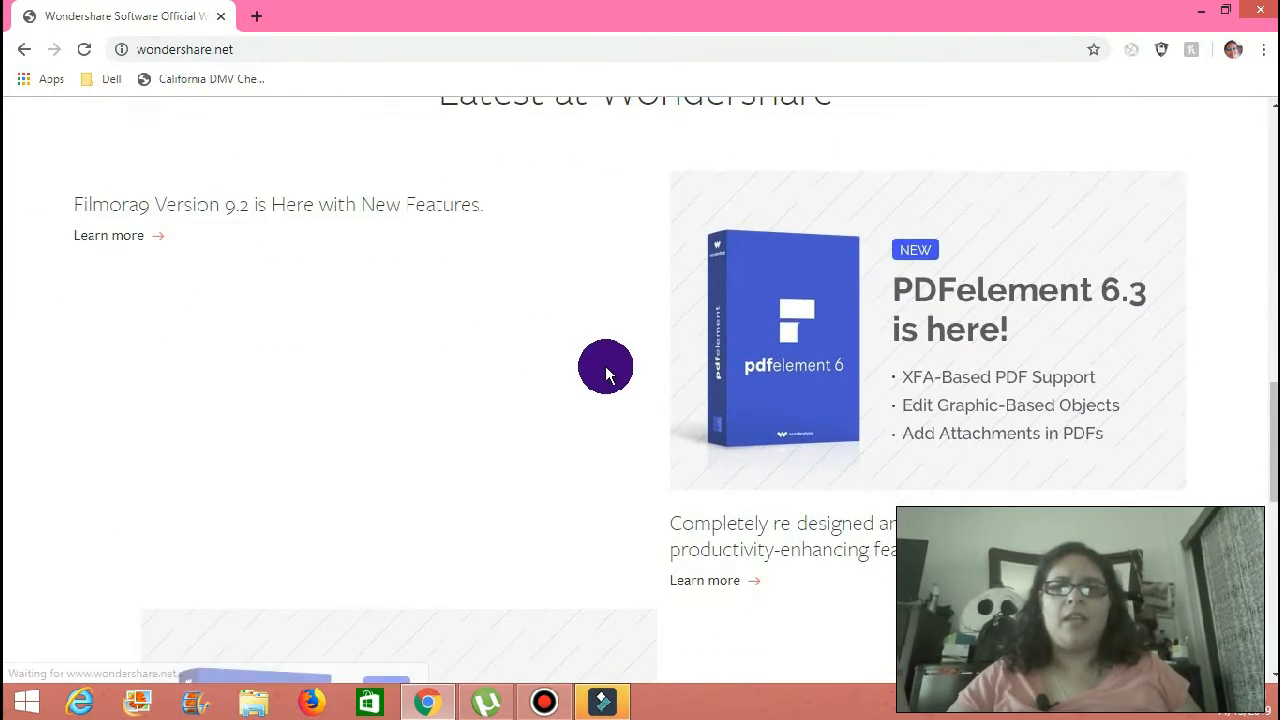
{"action": "scroll", "coordinate": [607, 373], "scroll_direction": "down", "scroll_amount": 3}
{"action": "scroll", "coordinate": [607, 373], "scroll_direction": "up", "scroll_amount": 9}
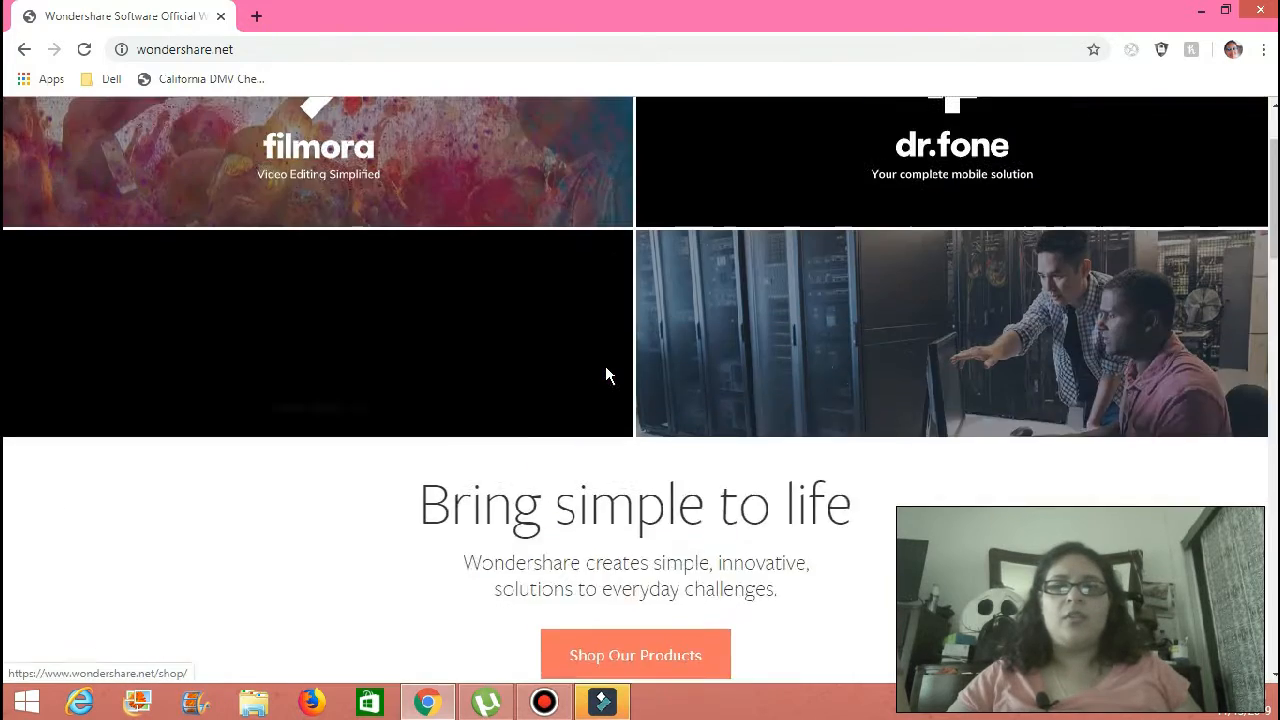
{"action": "scroll", "coordinate": [605, 375], "scroll_direction": "up", "scroll_amount": 1}
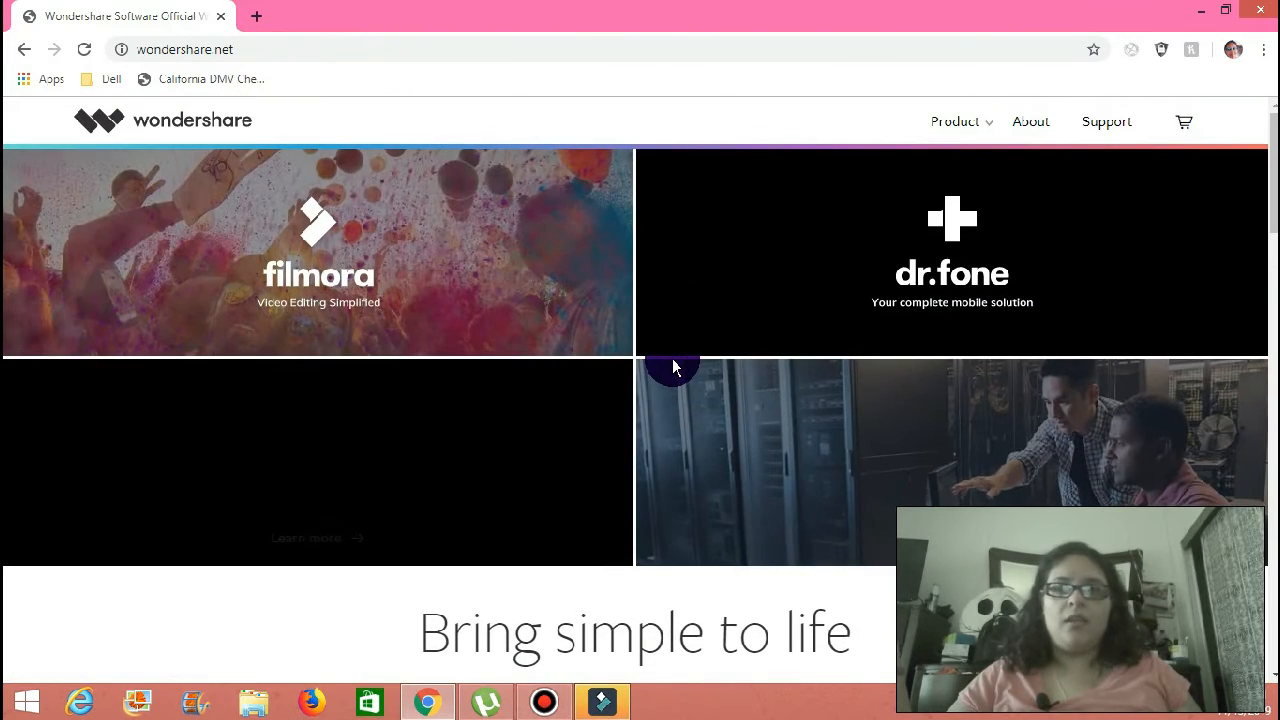
{"action": "scroll", "coordinate": [669, 431], "scroll_direction": "down", "scroll_amount": 4}
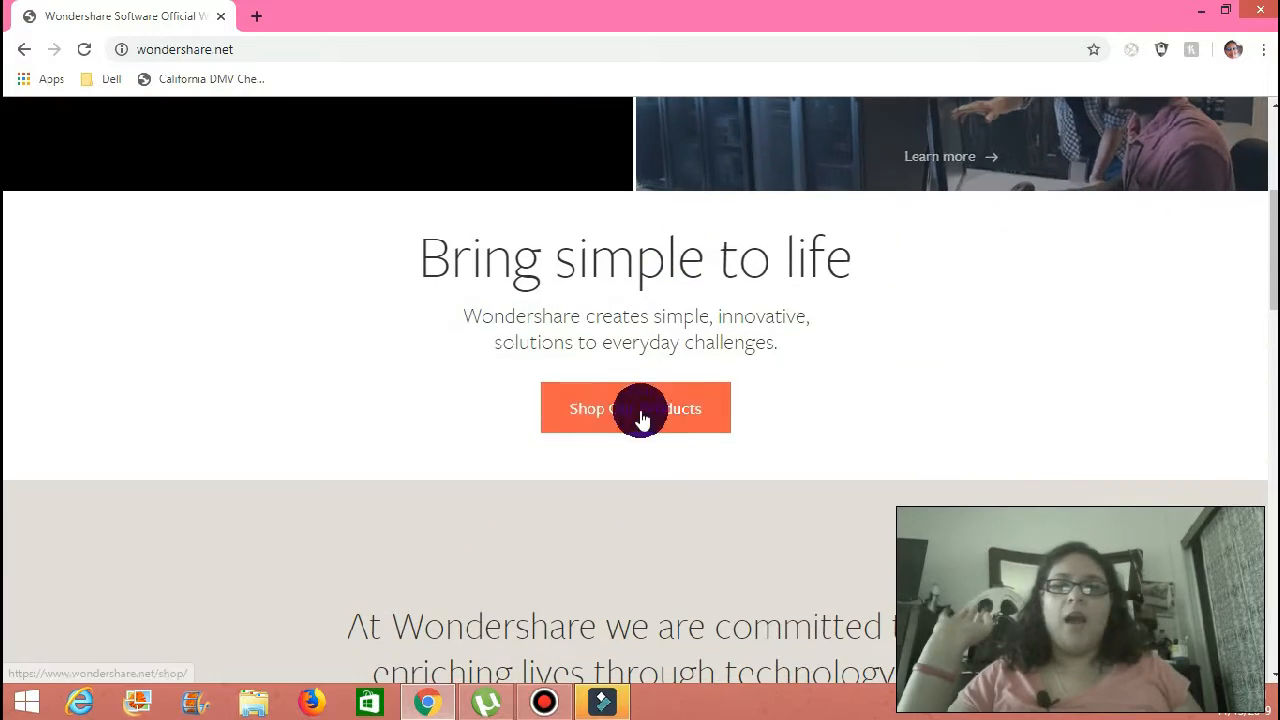
{"action": "scroll", "coordinate": [757, 389], "scroll_direction": "up", "scroll_amount": 4}
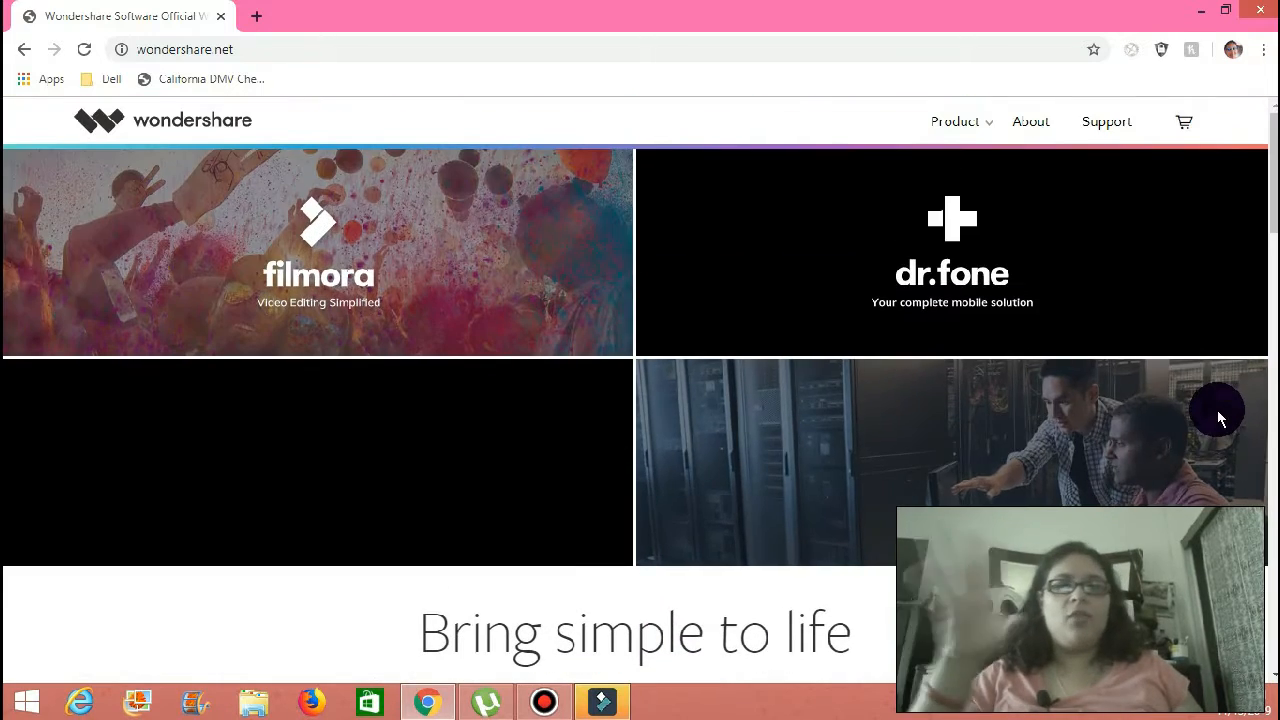
Switch to Filmora and create a new 16:9 widescreen movie in full feature mode
{"action": "left_click", "coordinate": [1201, 10]}
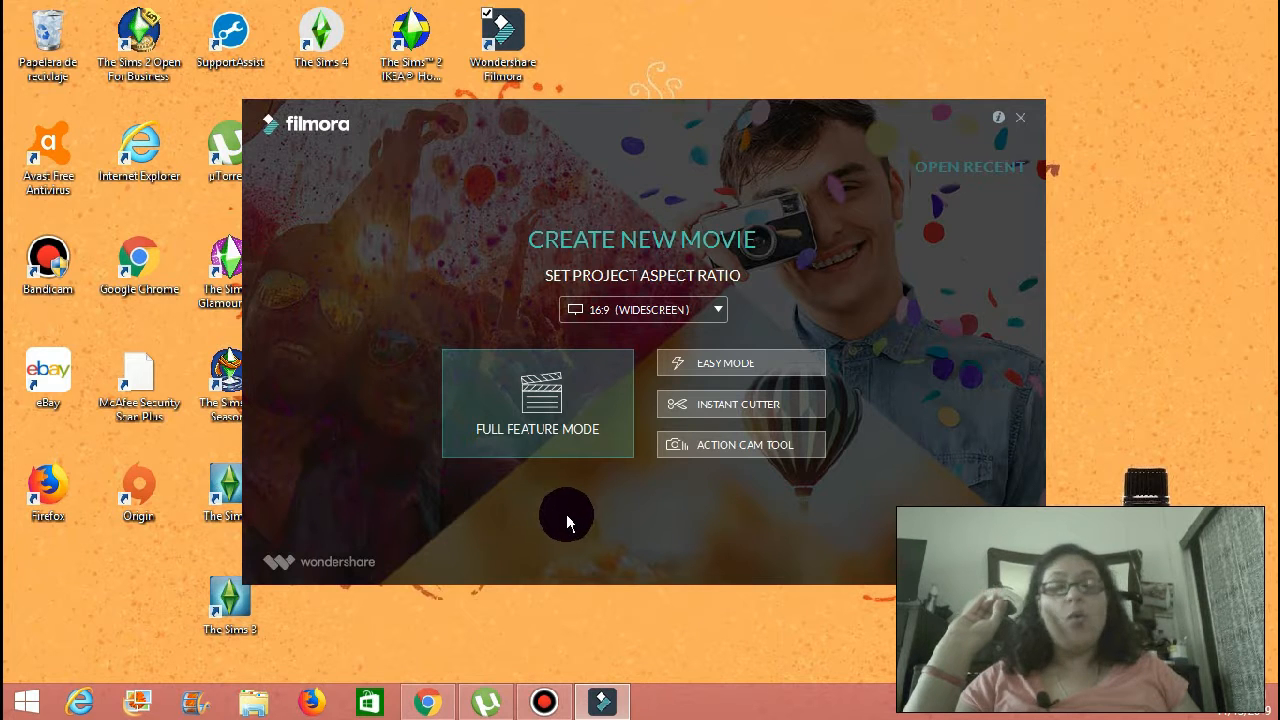
{"action": "left_click", "coordinate": [550, 431]}
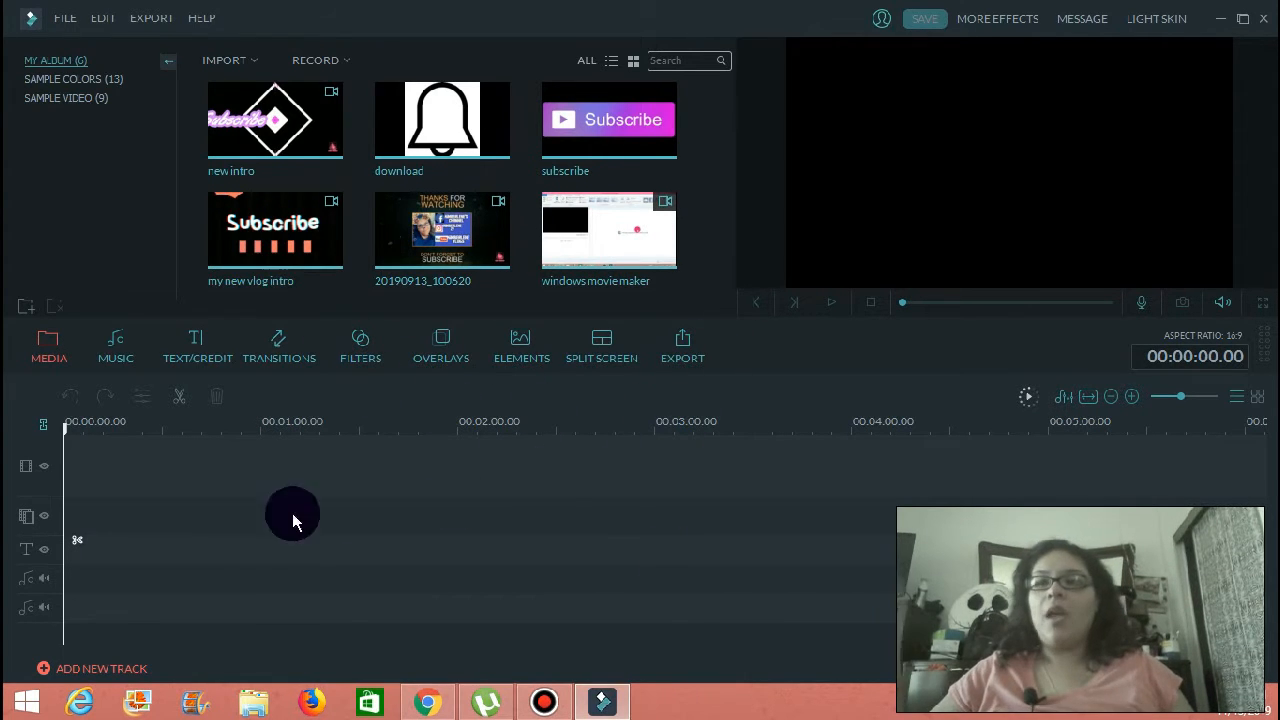
Browse the music library and its My Music collection
{"action": "left_click", "coordinate": [117, 350]}
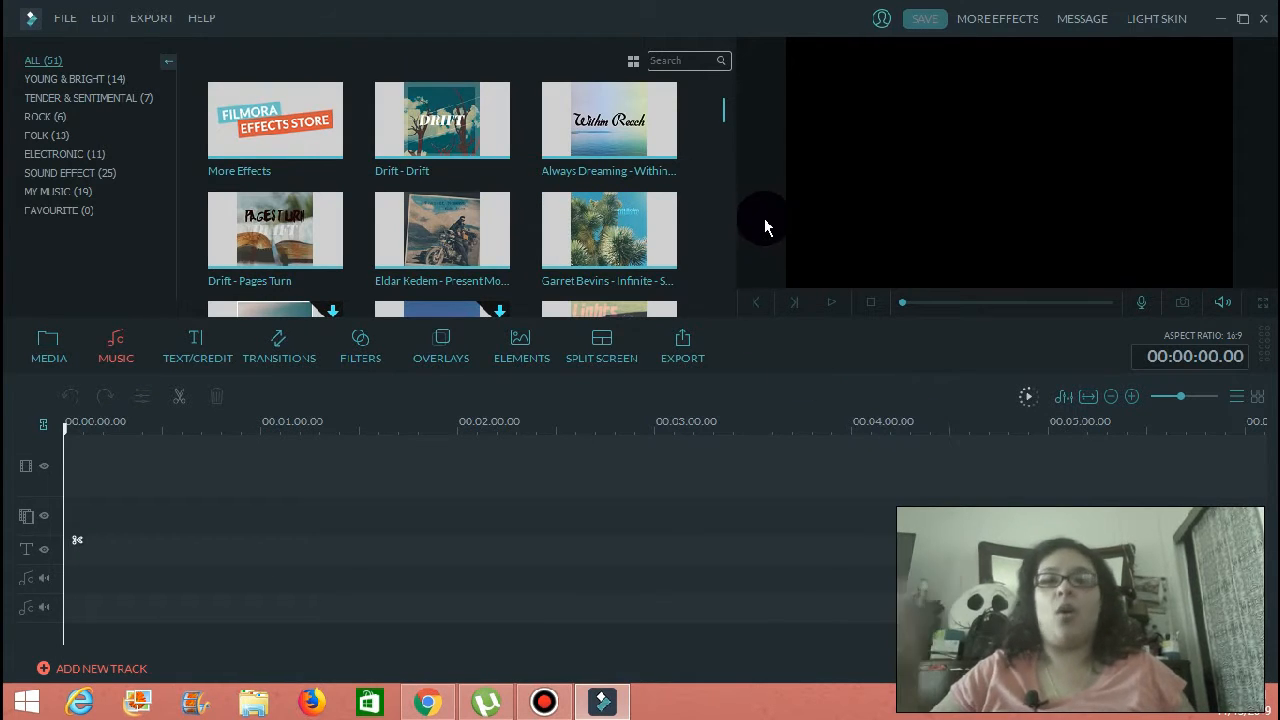
{"action": "left_click", "coordinate": [70, 193]}
{"action": "left_click", "coordinate": [620, 340]}
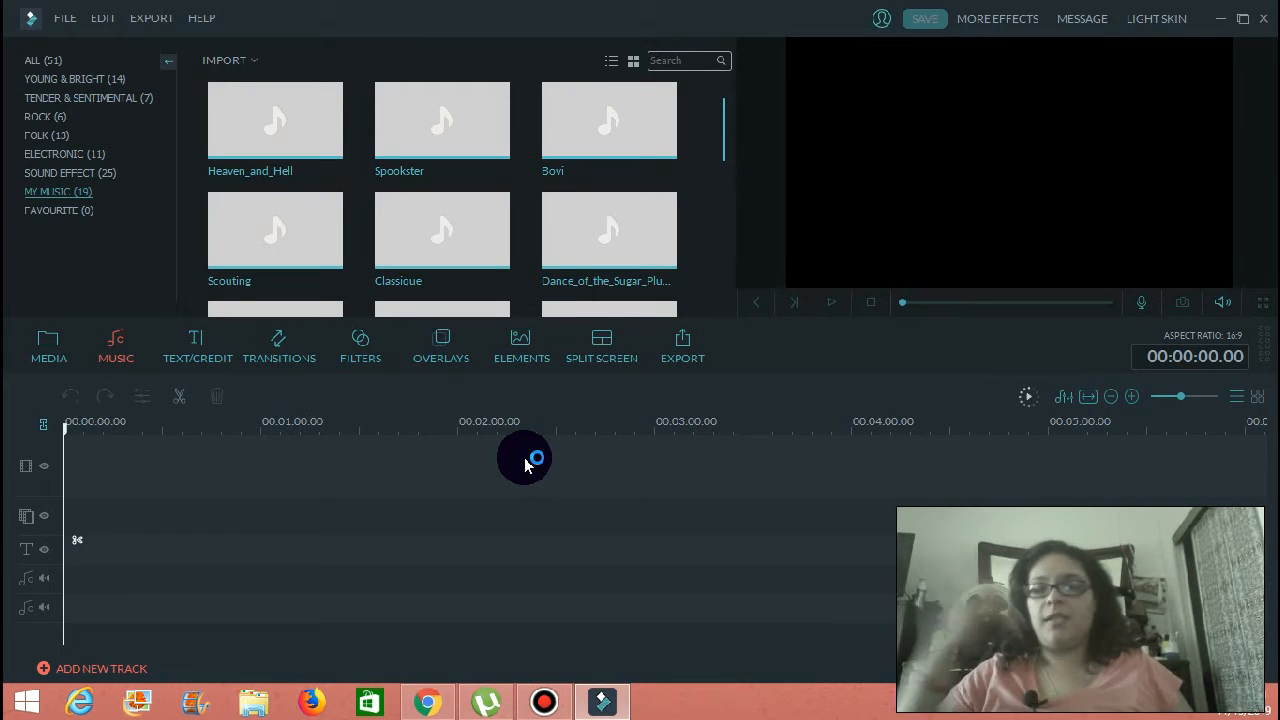
Browse the text and credit templates, going through the titles, lower thirds, subtitles and end credits
{"action": "left_click", "coordinate": [203, 352]}
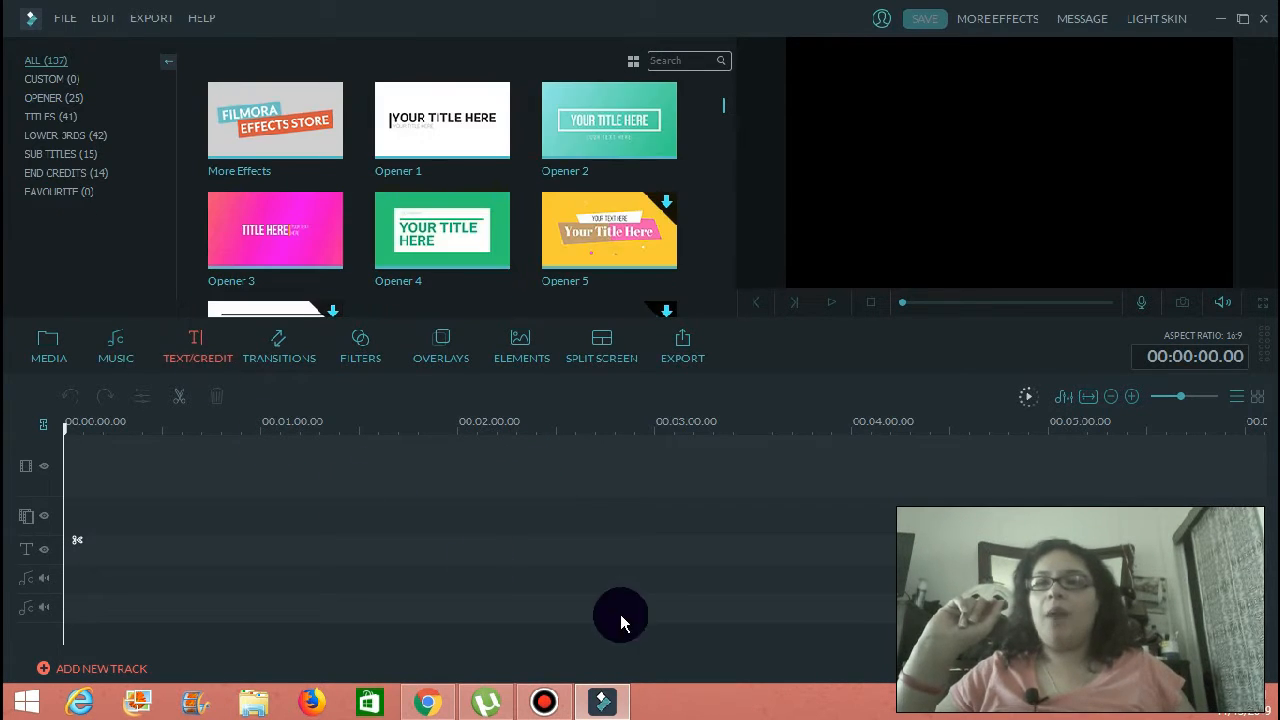
{"action": "left_click", "coordinate": [50, 117]}
{"action": "left_click", "coordinate": [82, 135]}
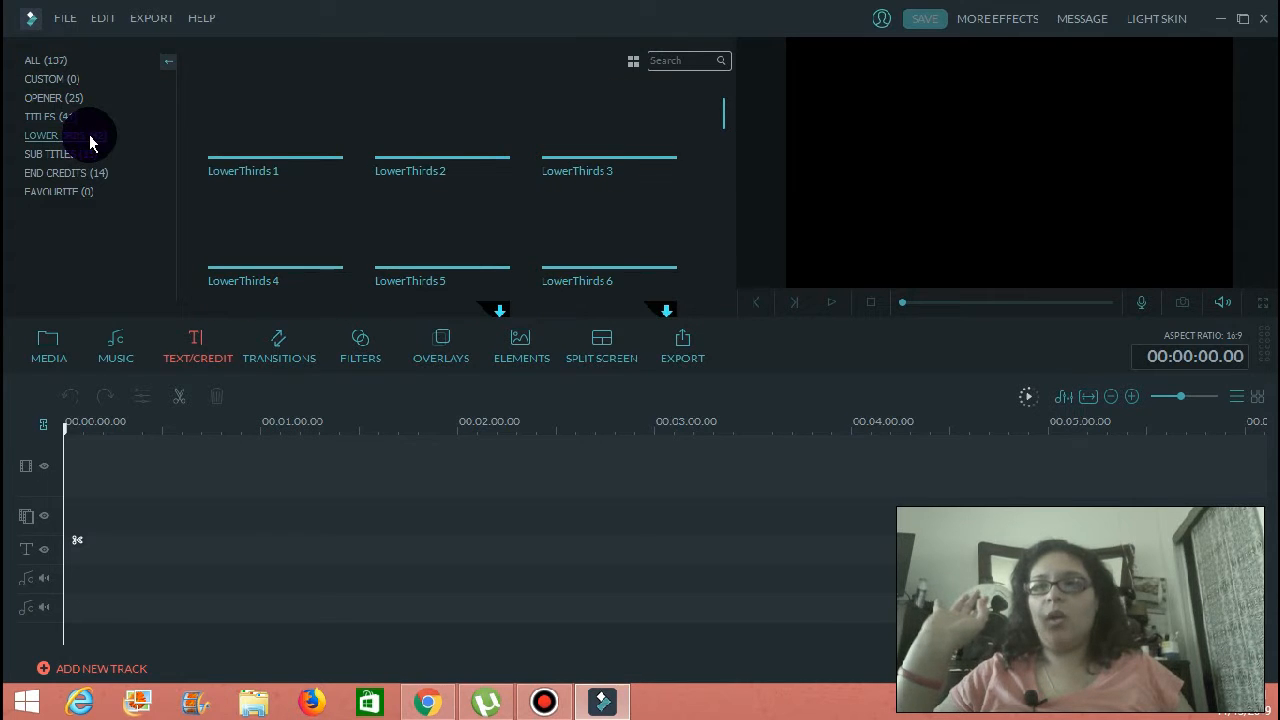
{"action": "left_click", "coordinate": [81, 158]}
{"action": "left_click", "coordinate": [78, 173]}
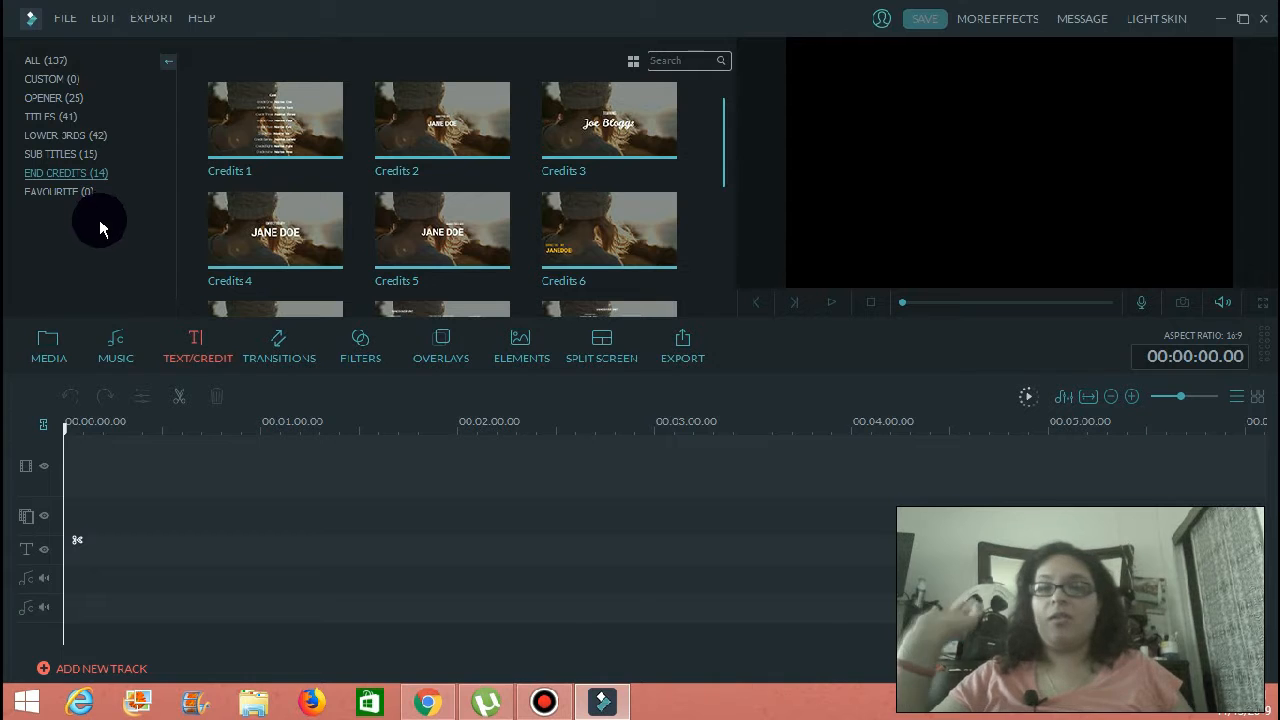
Browse the transitions library, viewing the Speed Blur and Slideshow categories
{"action": "left_click", "coordinate": [283, 372]}
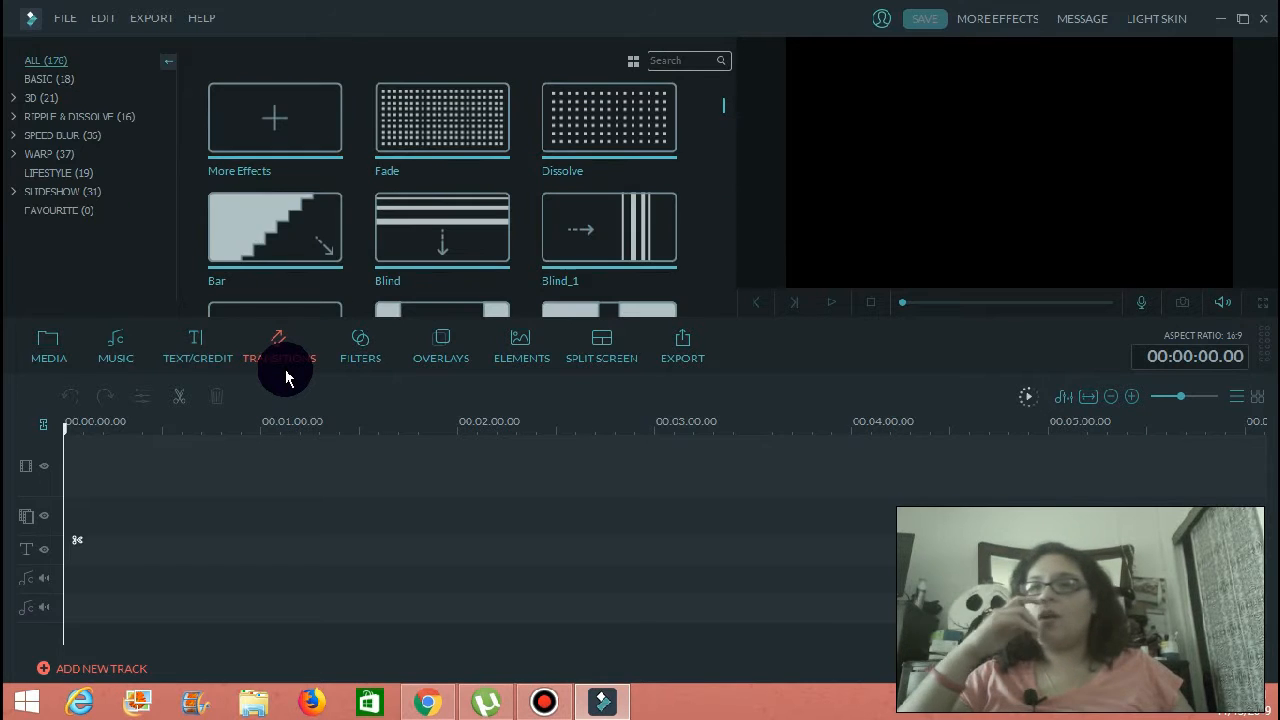
{"action": "left_click", "coordinate": [75, 135]}
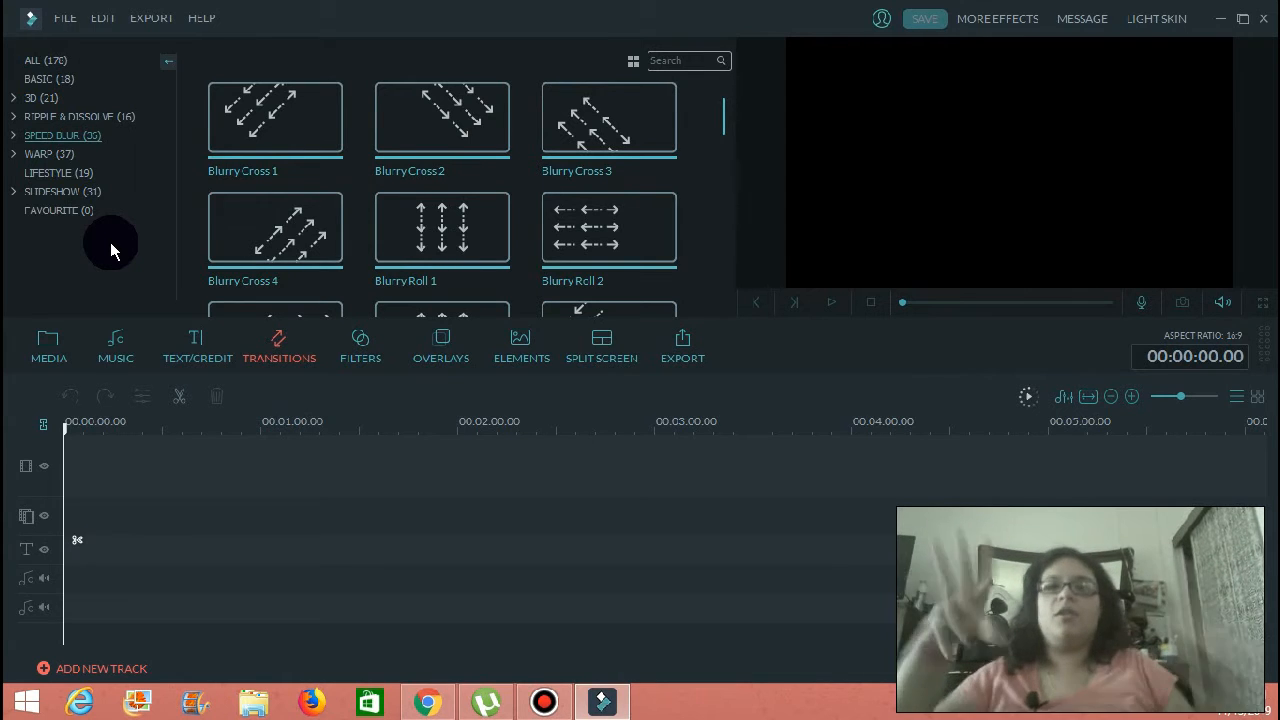
{"action": "left_click", "coordinate": [62, 200]}
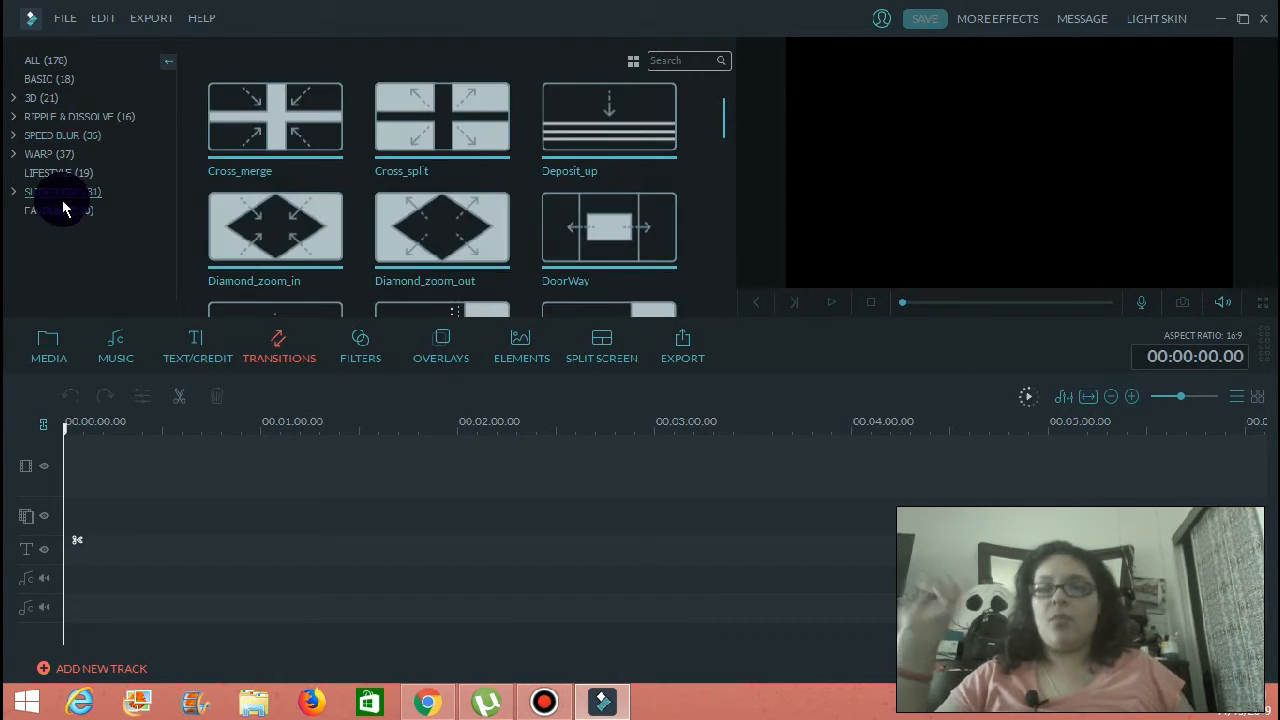
Browse the filters, including the Shake and Lomography categories, and look through the full list of overlays
{"action": "left_click", "coordinate": [364, 349]}
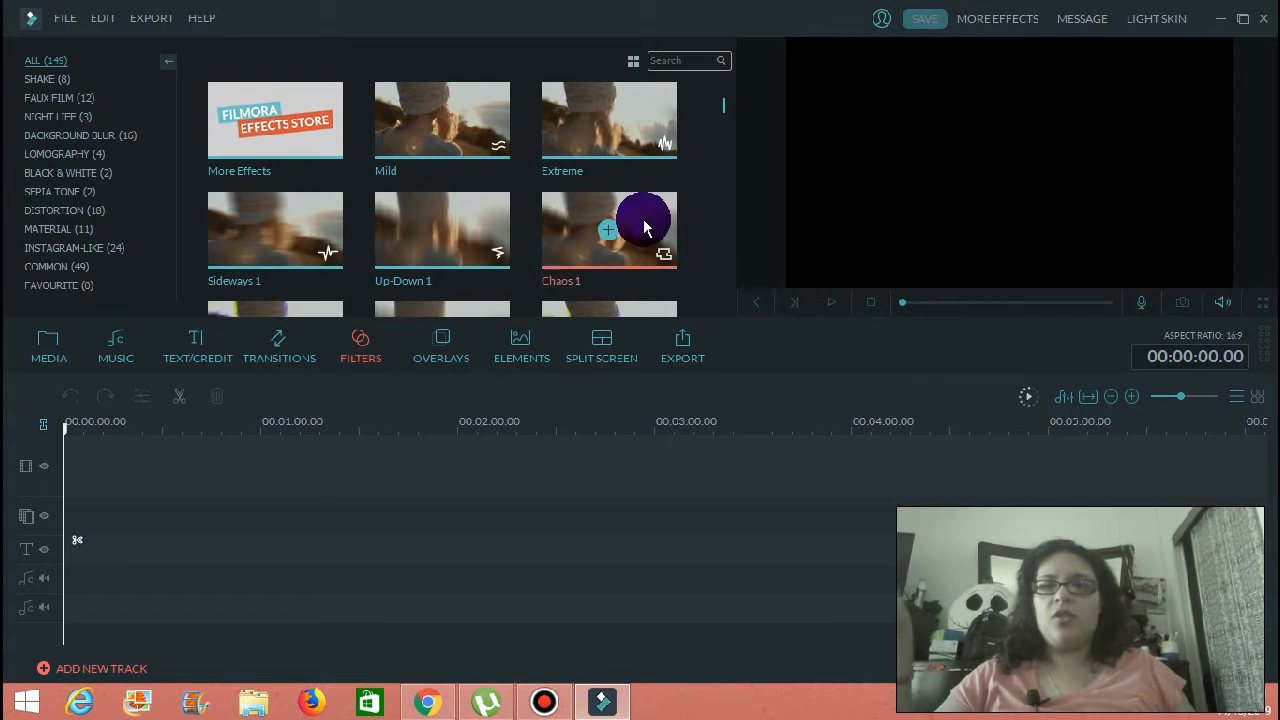
{"action": "scroll", "coordinate": [606, 220], "scroll_direction": "down", "scroll_amount": 5}
{"action": "scroll", "coordinate": [608, 221], "scroll_direction": "up", "scroll_amount": 5}
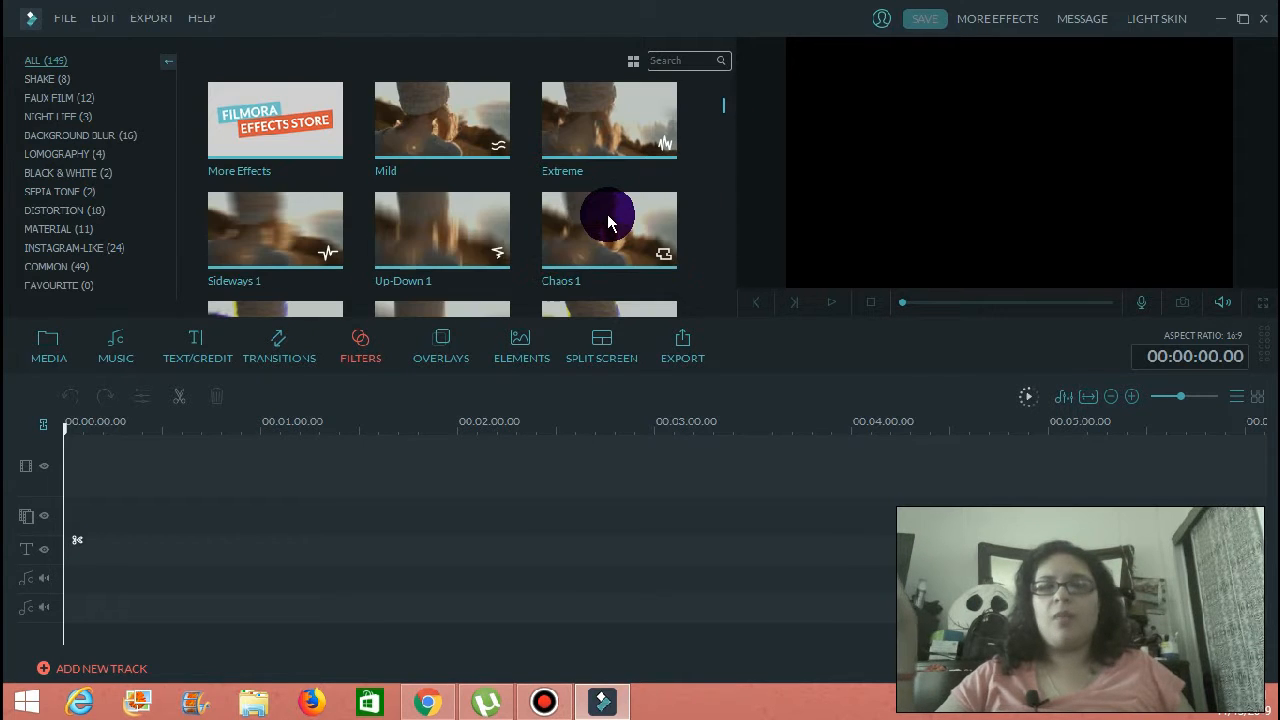
{"action": "left_click", "coordinate": [57, 112]}
{"action": "left_click", "coordinate": [45, 79]}
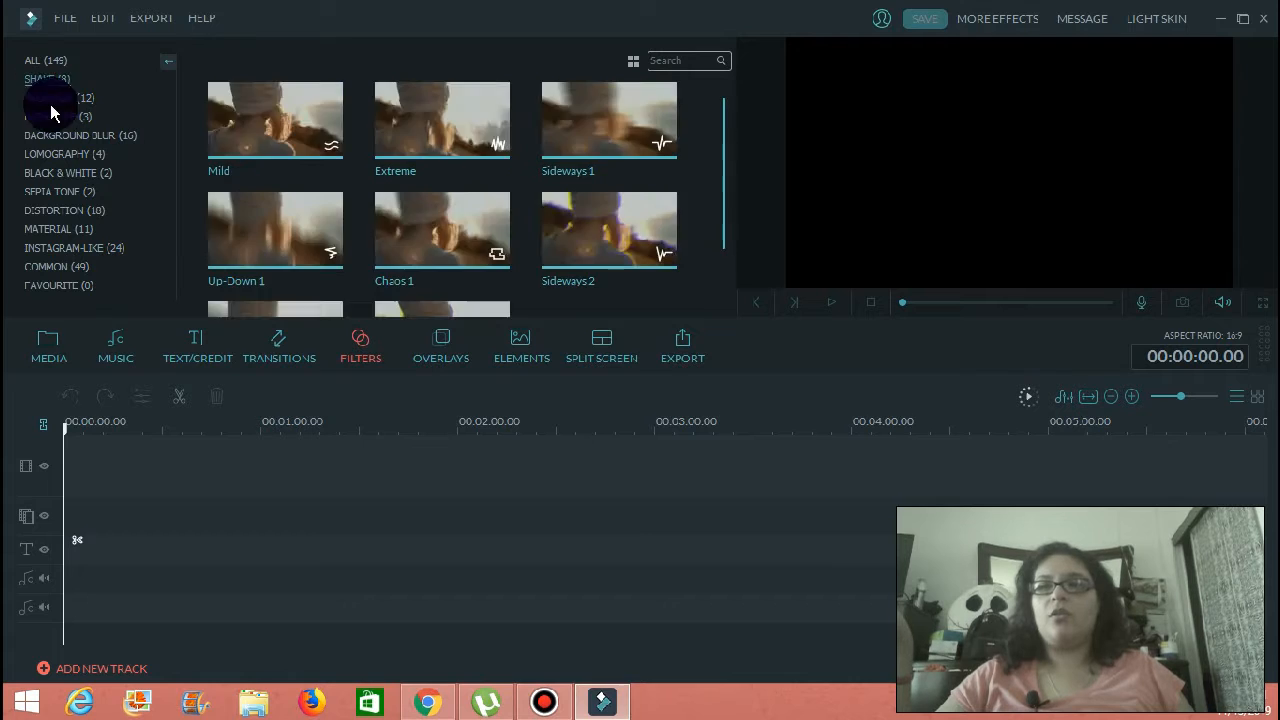
{"action": "left_click", "coordinate": [57, 154]}
{"action": "left_click", "coordinate": [434, 349]}
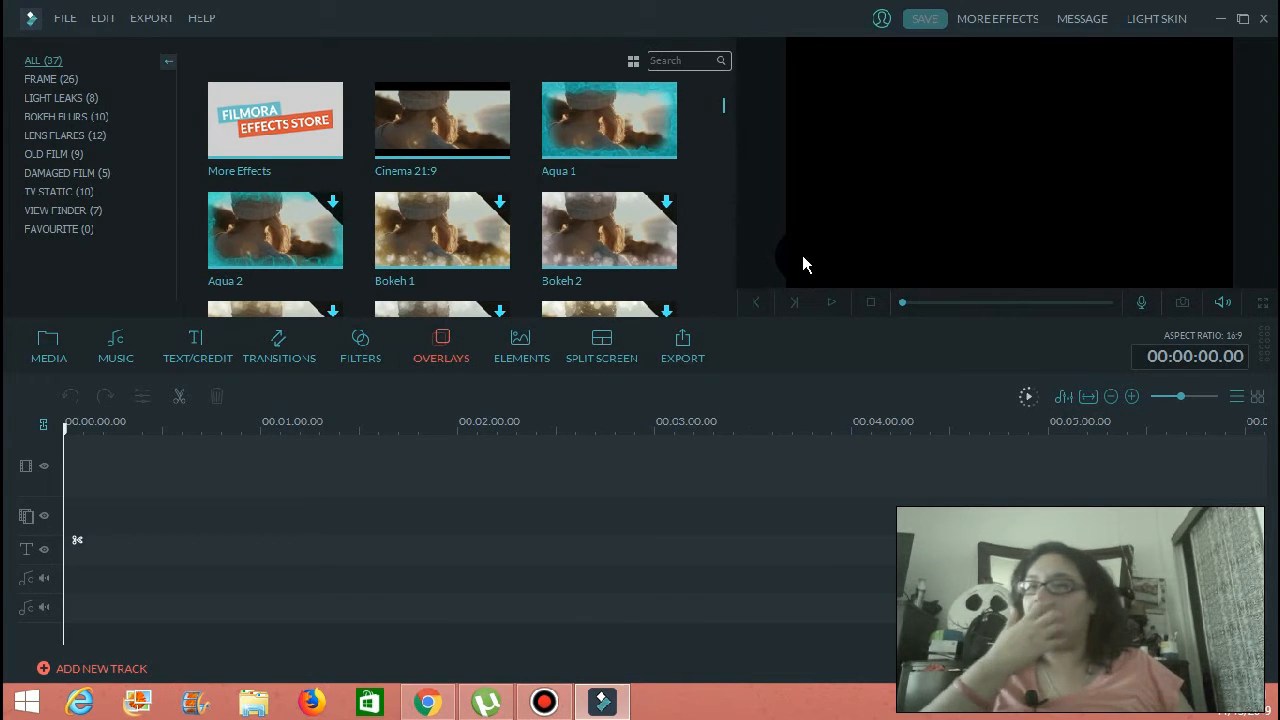
{"action": "scroll", "coordinate": [540, 210], "scroll_direction": "down", "scroll_amount": 5}
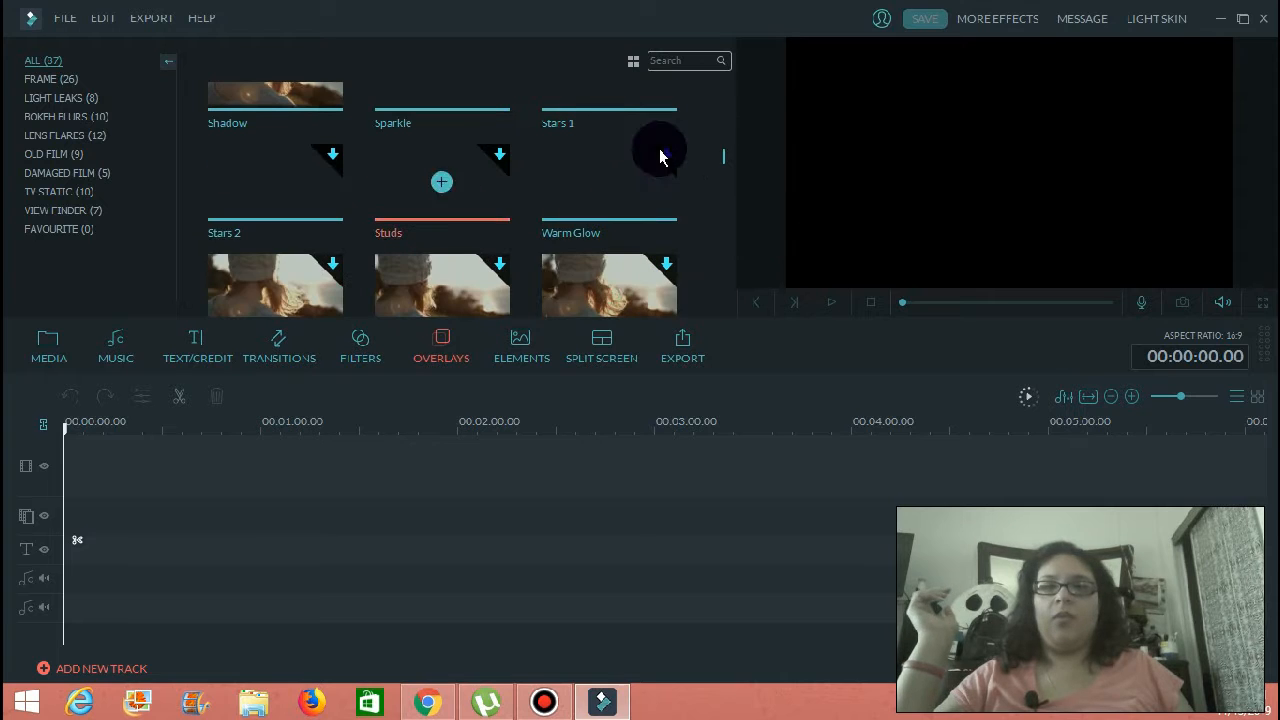
Browse the Web category of the elements and view the available split screen layouts
{"action": "left_click", "coordinate": [518, 350]}
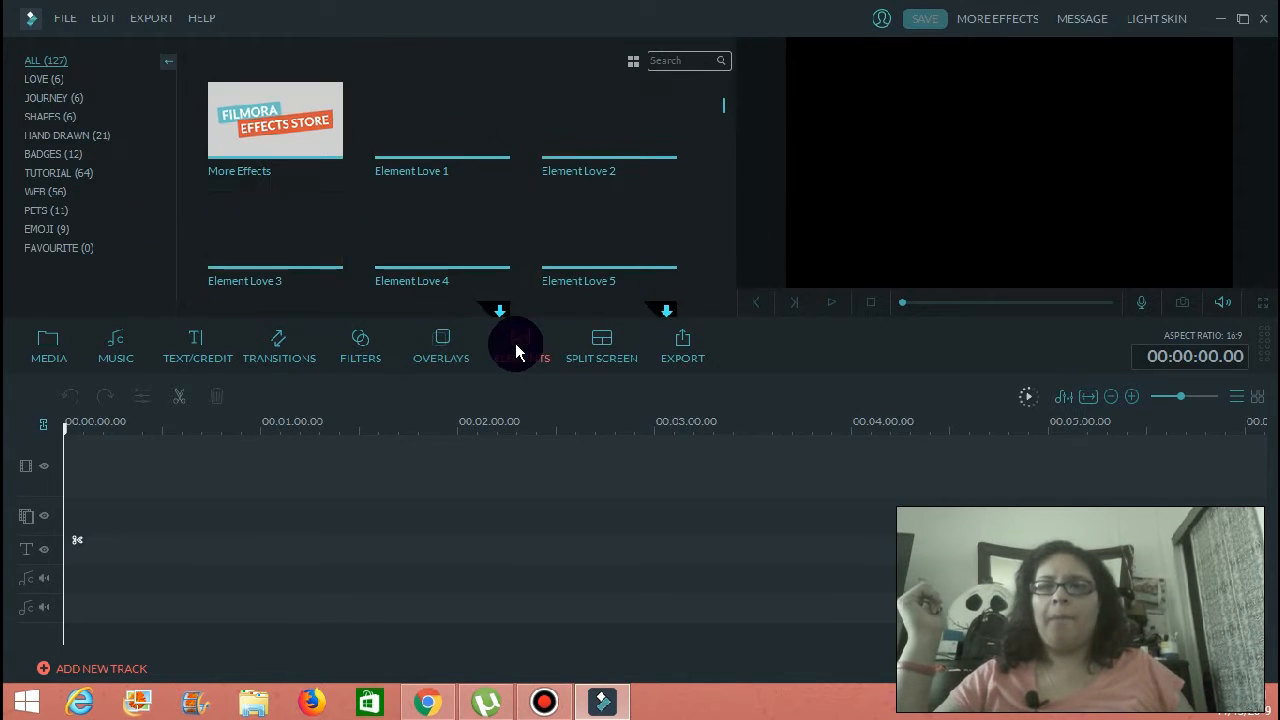
{"action": "left_click", "coordinate": [35, 192]}
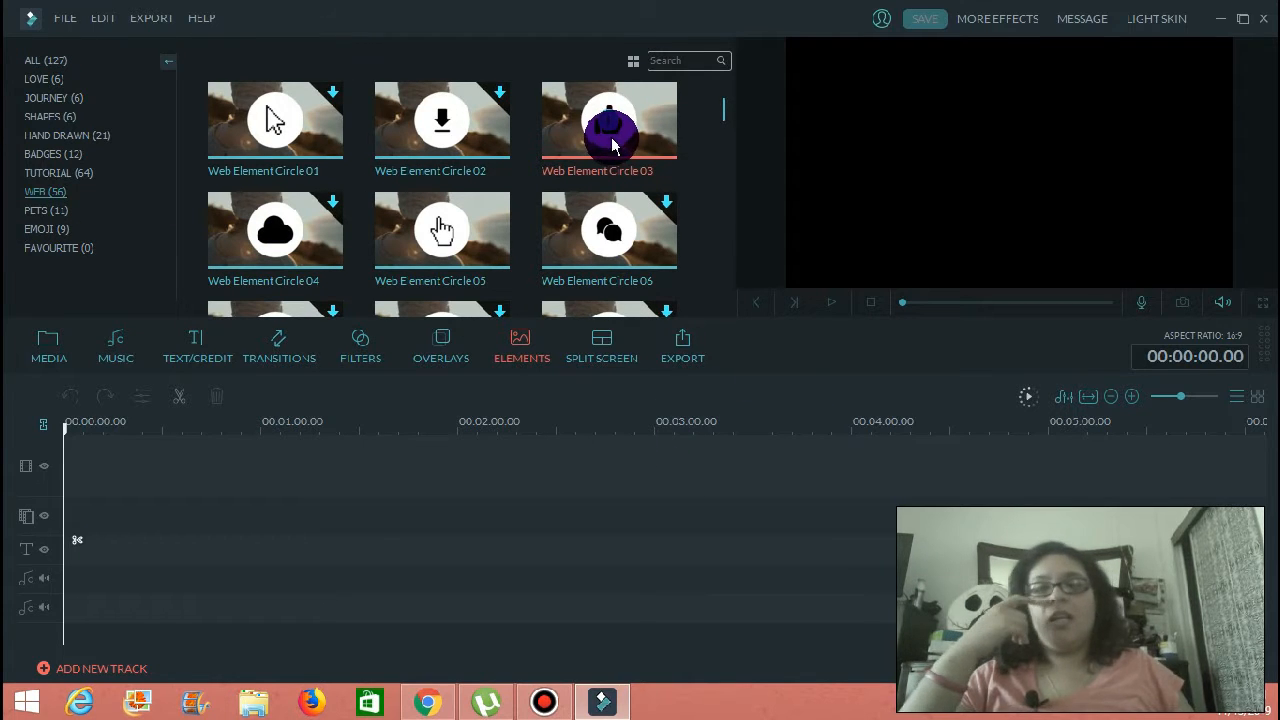
{"action": "left_click", "coordinate": [602, 352]}
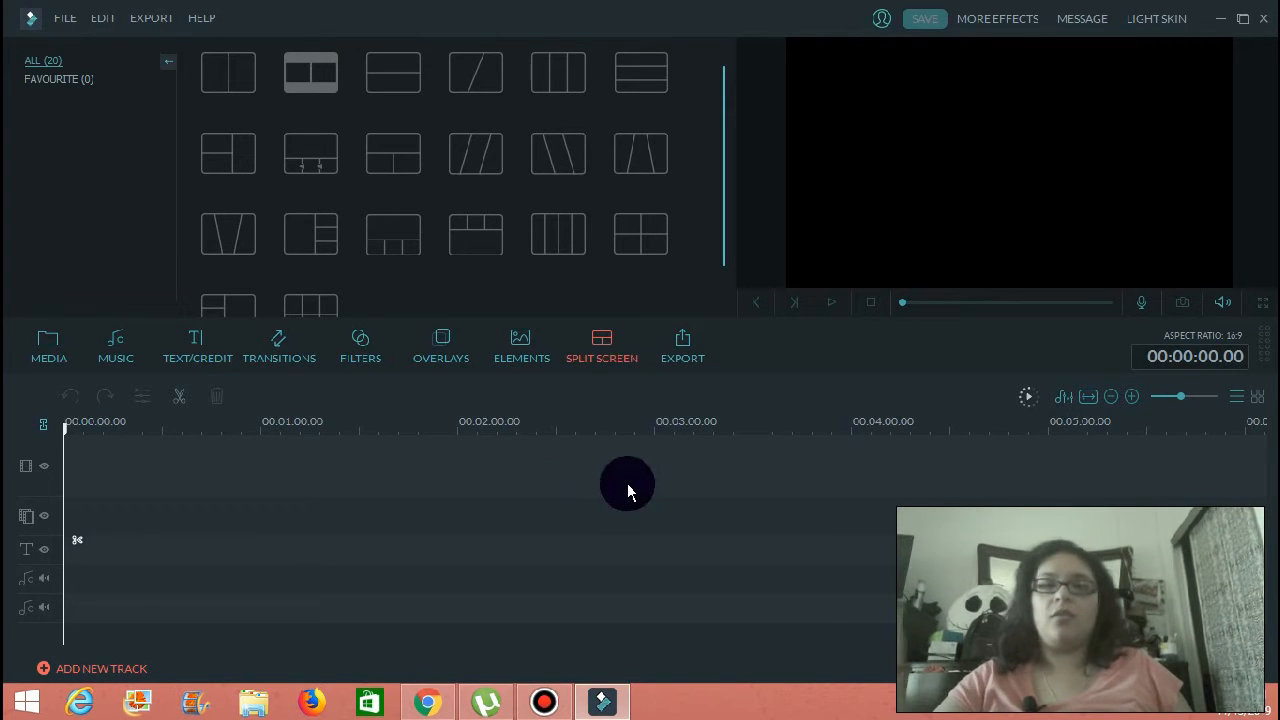
Look through the sample colors and sample videos in the media library, and return to My Album
{"action": "left_click", "coordinate": [50, 347]}
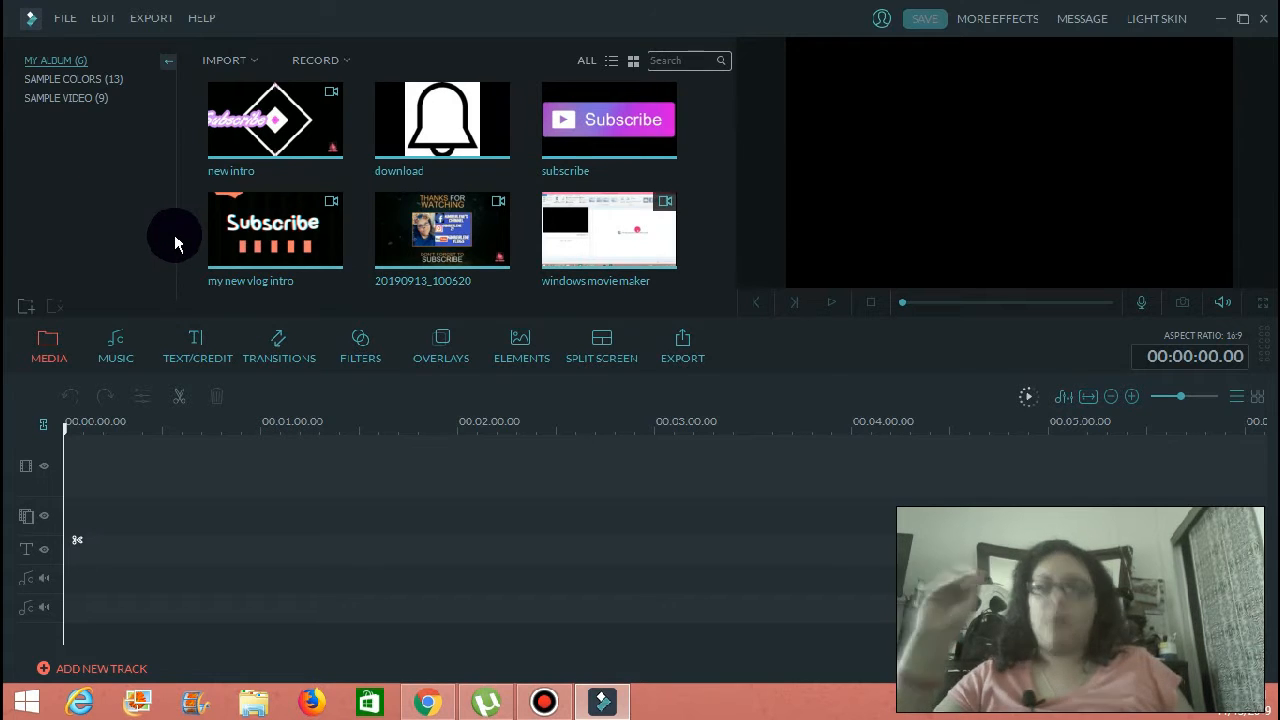
{"action": "left_click", "coordinate": [75, 80]}
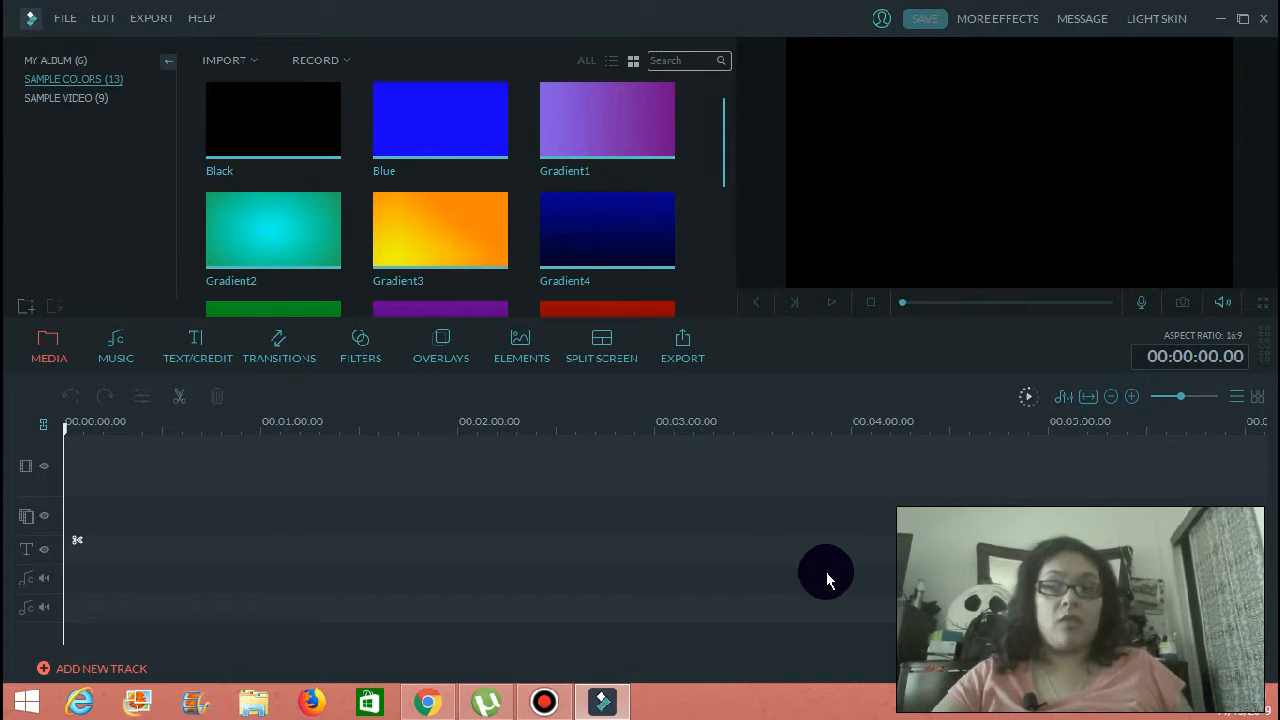
{"action": "left_click", "coordinate": [70, 97]}
{"action": "left_click_drag", "start_coordinate": [726, 149], "coordinate": [214, 71]}
{"action": "left_click", "coordinate": [69, 64]}
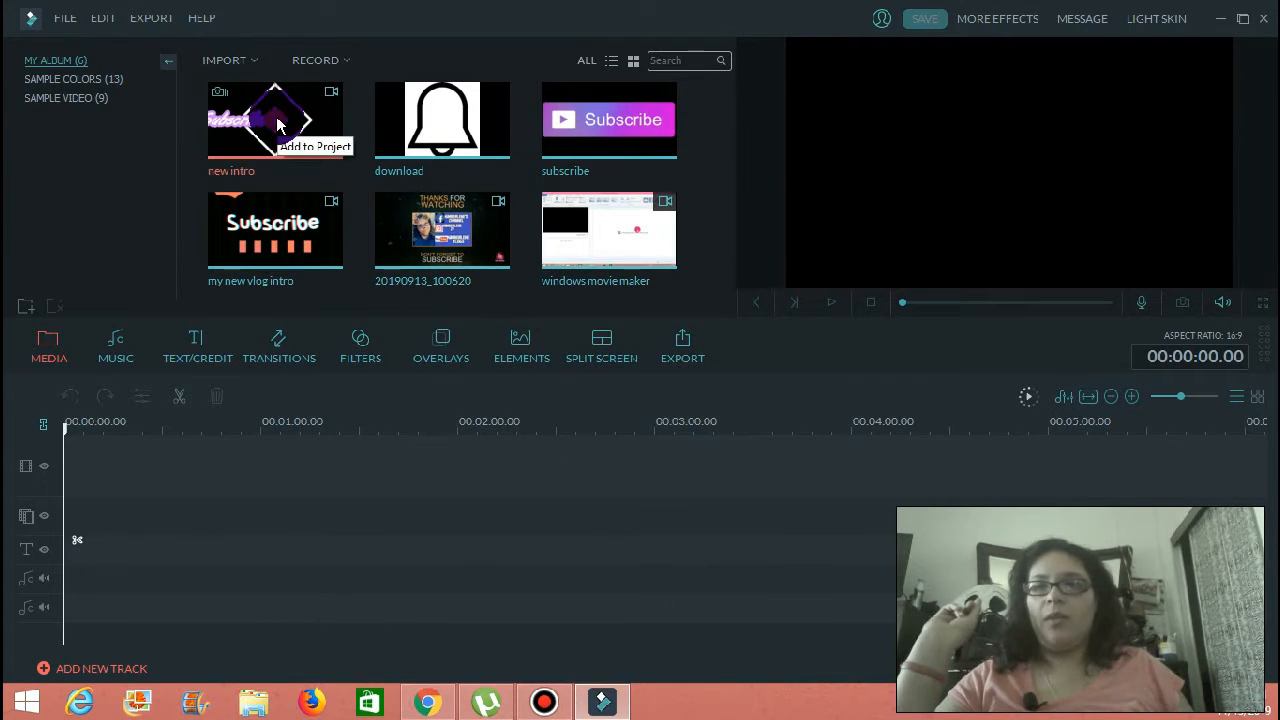
Add the new intro clip to the start of the video track and the windows moviemaker clip right after it at 00:00:06.02
{"action": "left_click_drag", "start_coordinate": [278, 124], "coordinate": [343, 434]}
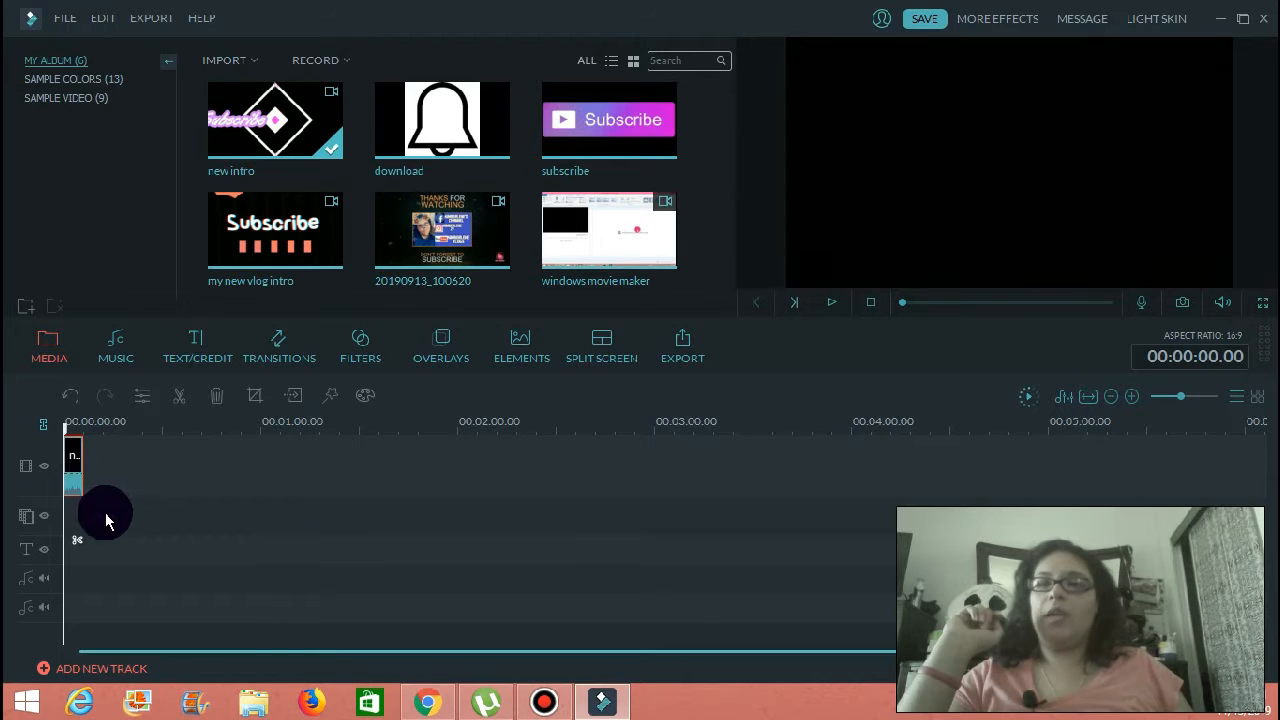
{"action": "left_click_drag", "start_coordinate": [68, 432], "coordinate": [94, 431]}
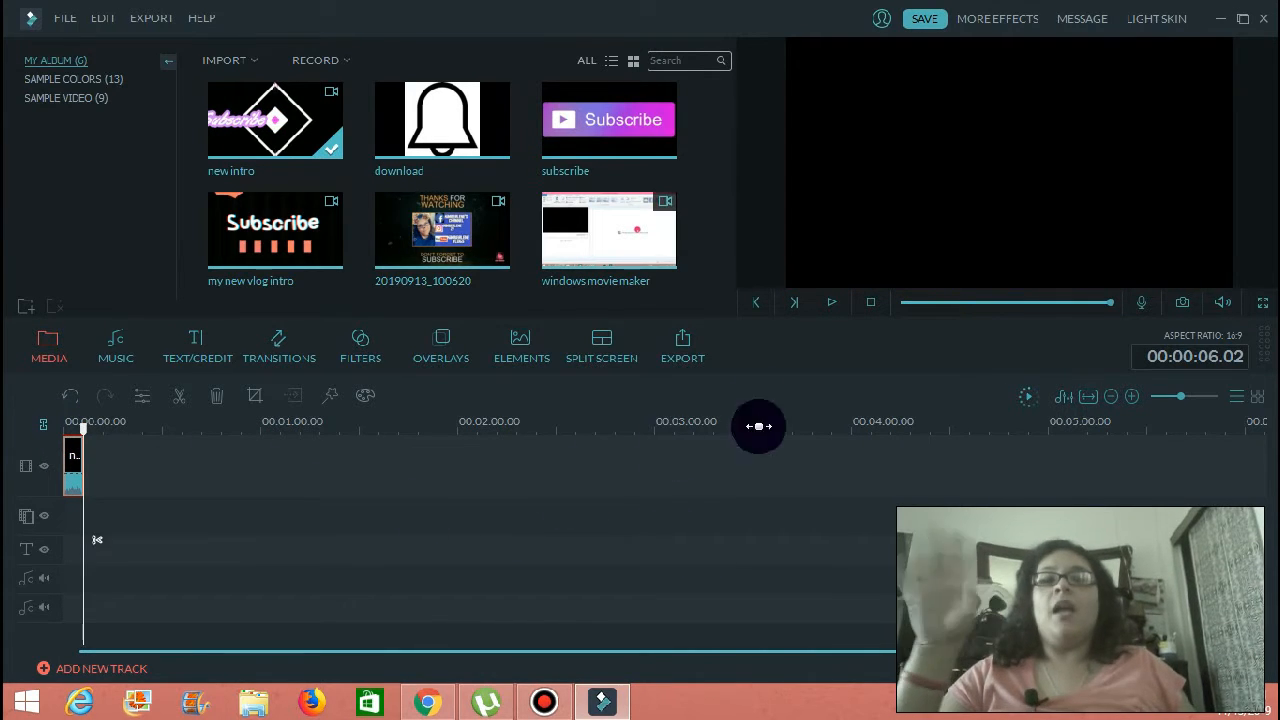
{"action": "left_click", "coordinate": [612, 247]}
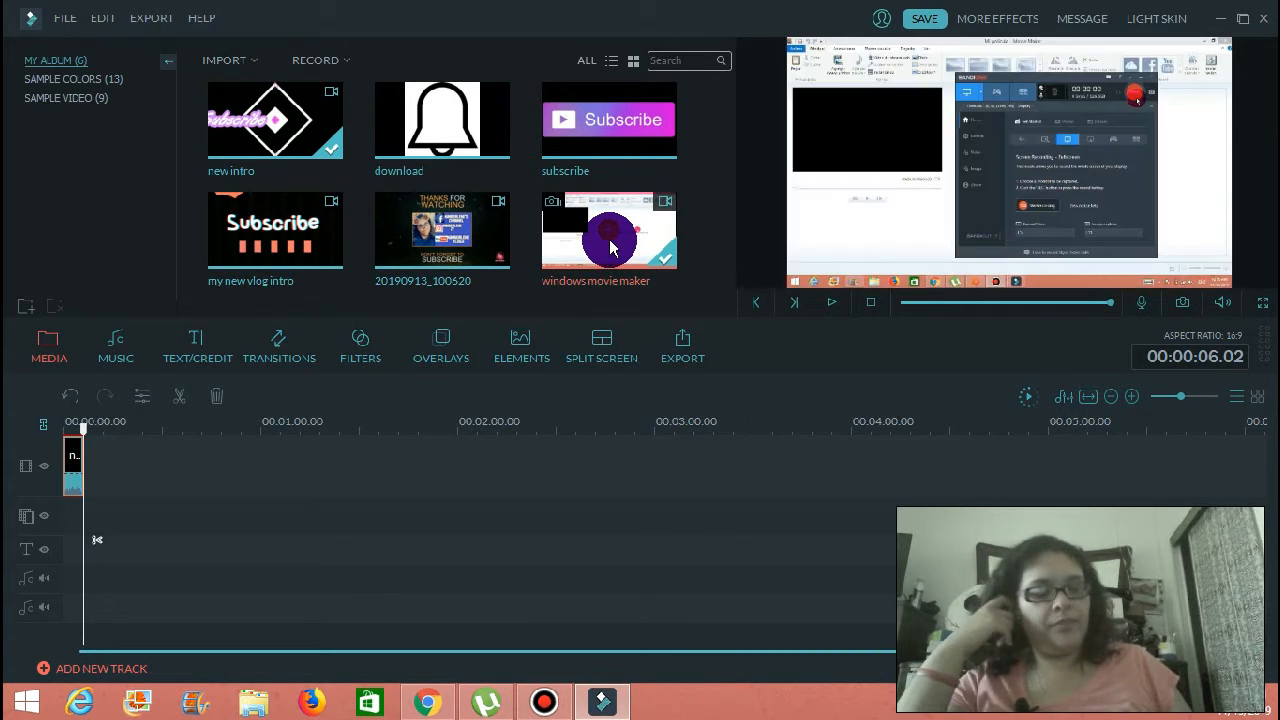
{"action": "left_click", "coordinate": [612, 247]}
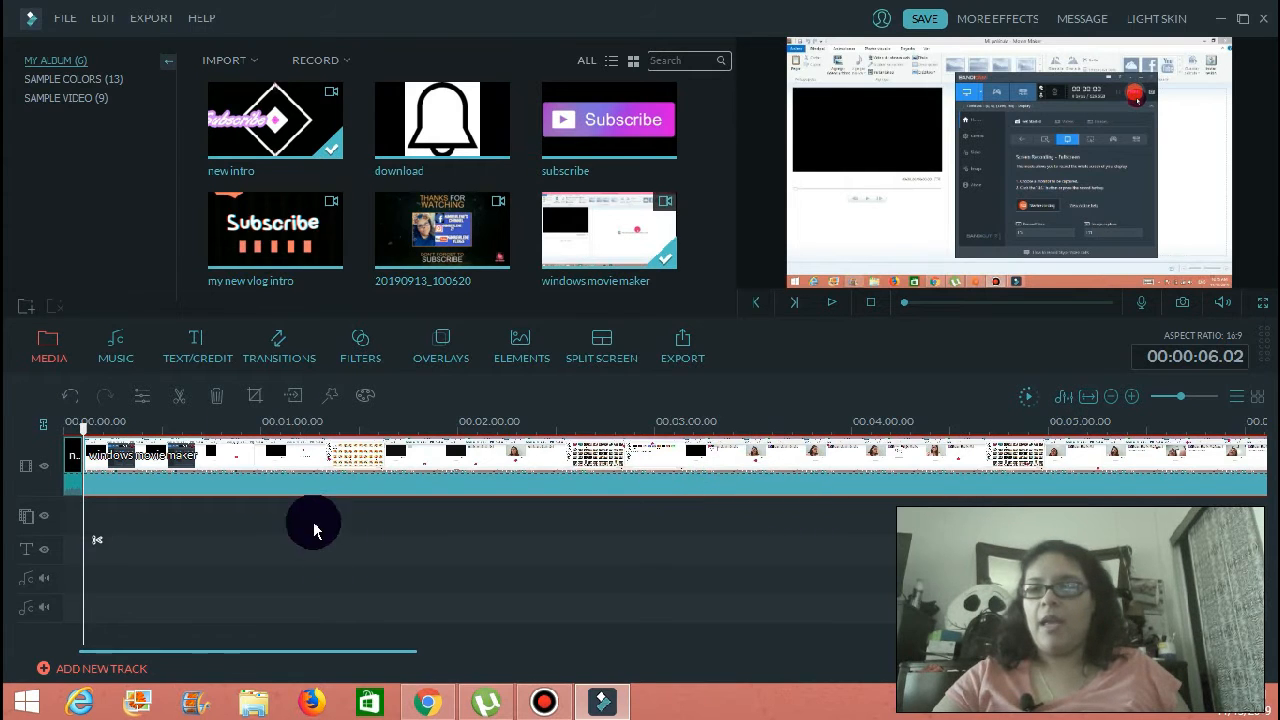
Split the windows moviemaker clip at 00:00:10.17 and delete its short opening segment starting at 00:00:06.02
{"action": "left_click", "coordinate": [834, 306]}
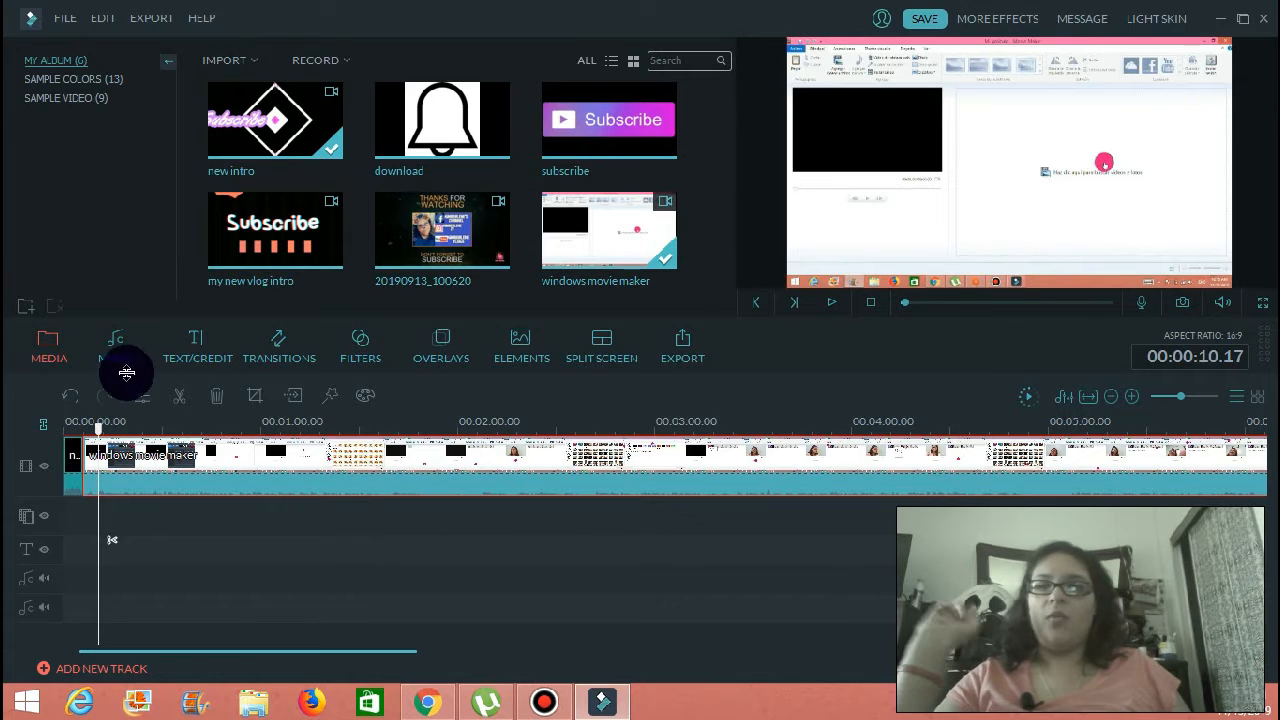
{"action": "left_click", "coordinate": [200, 410]}
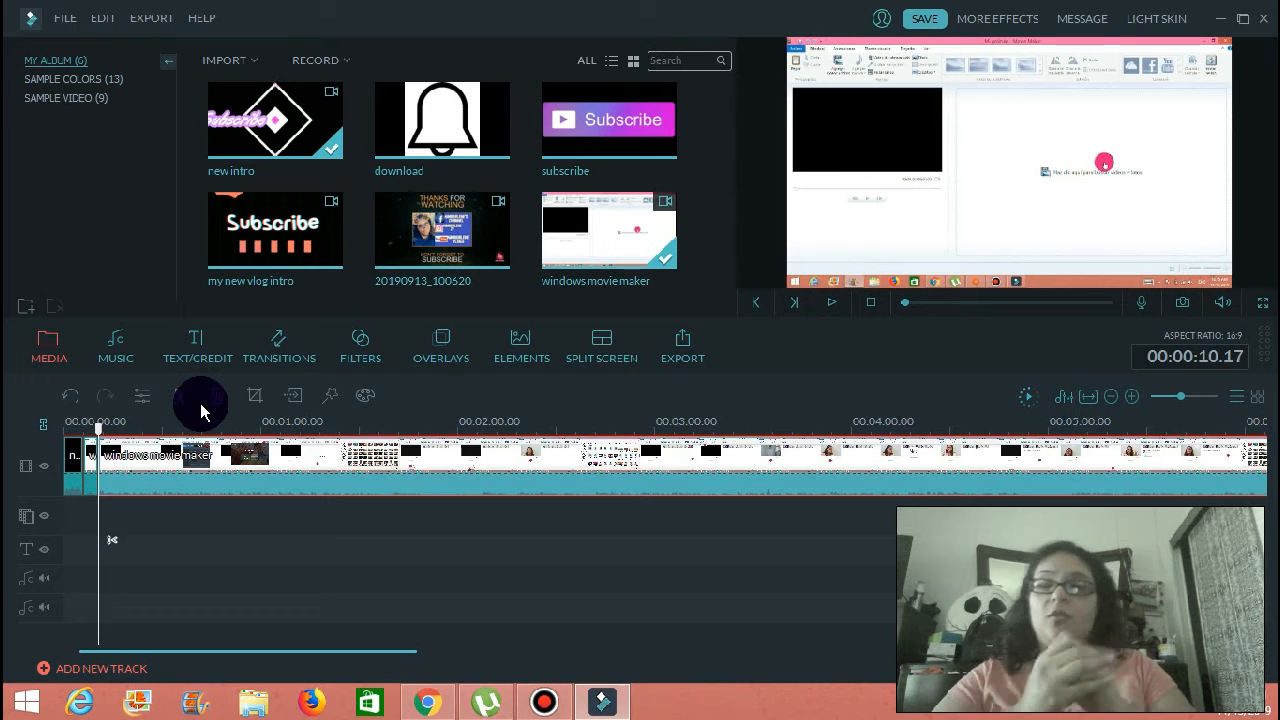
{"action": "right_click", "coordinate": [92, 496]}
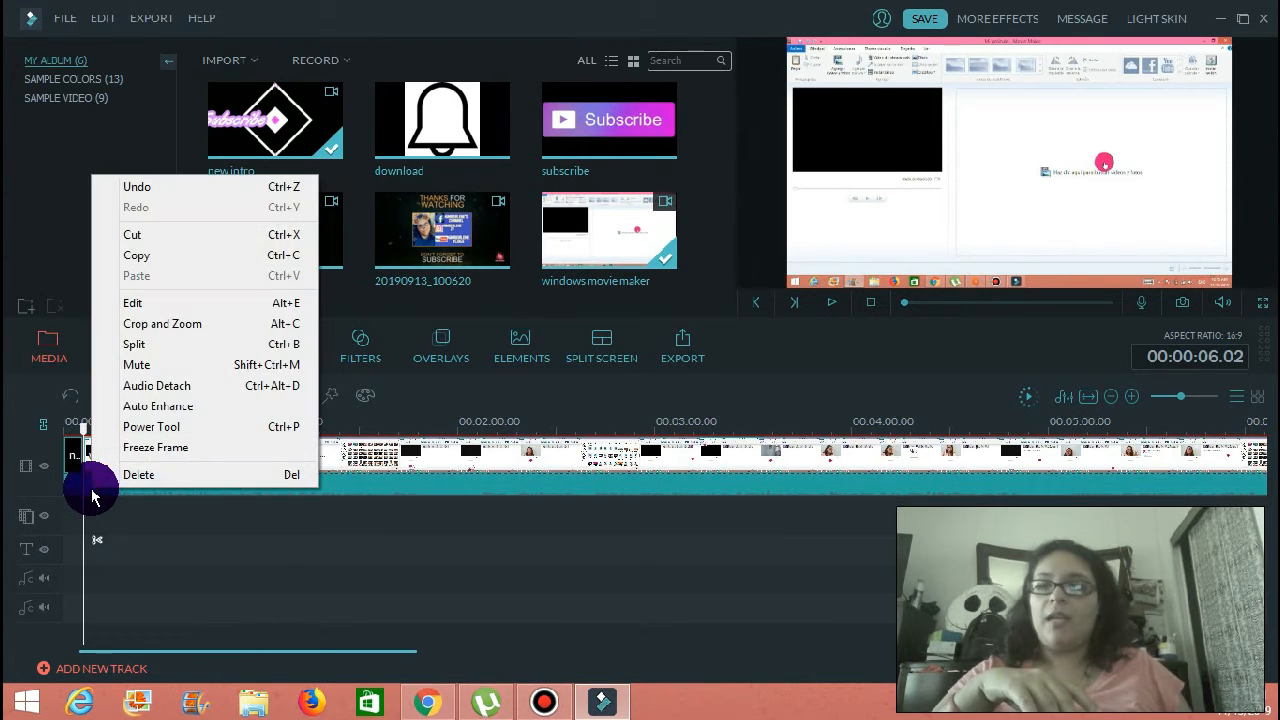
{"action": "left_click", "coordinate": [122, 476]}
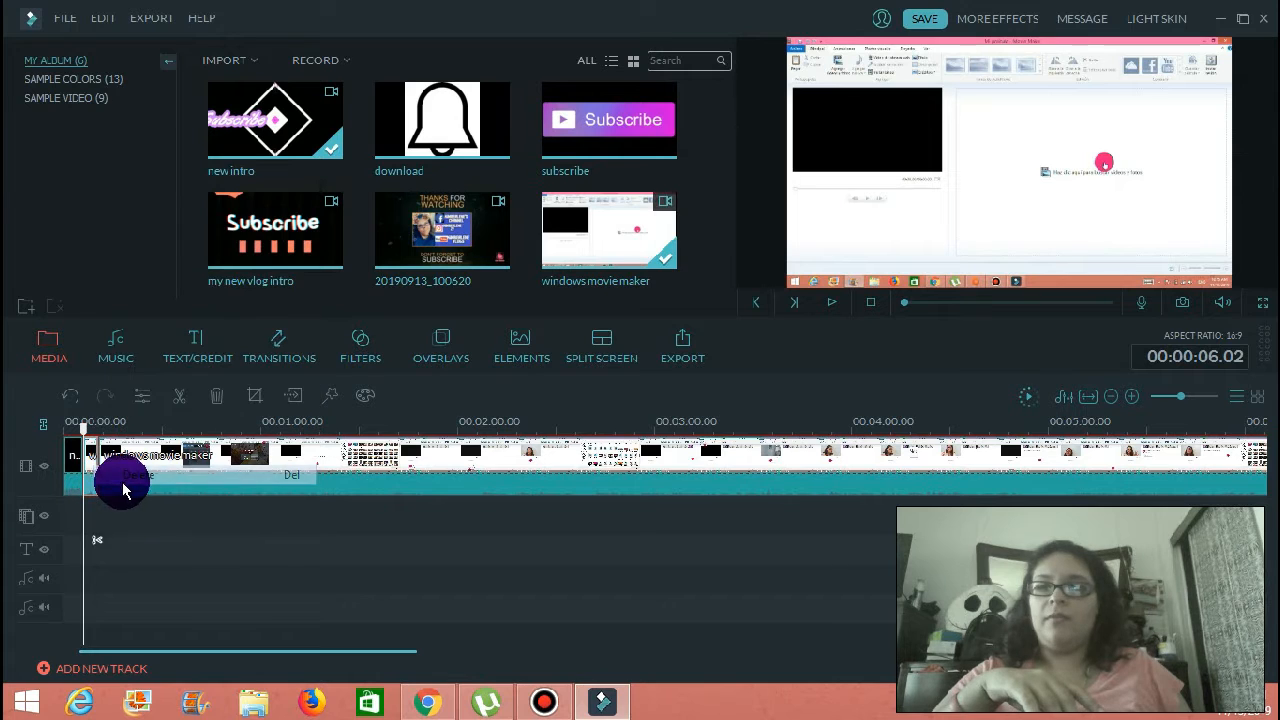
{"action": "left_click", "coordinate": [92, 453]}
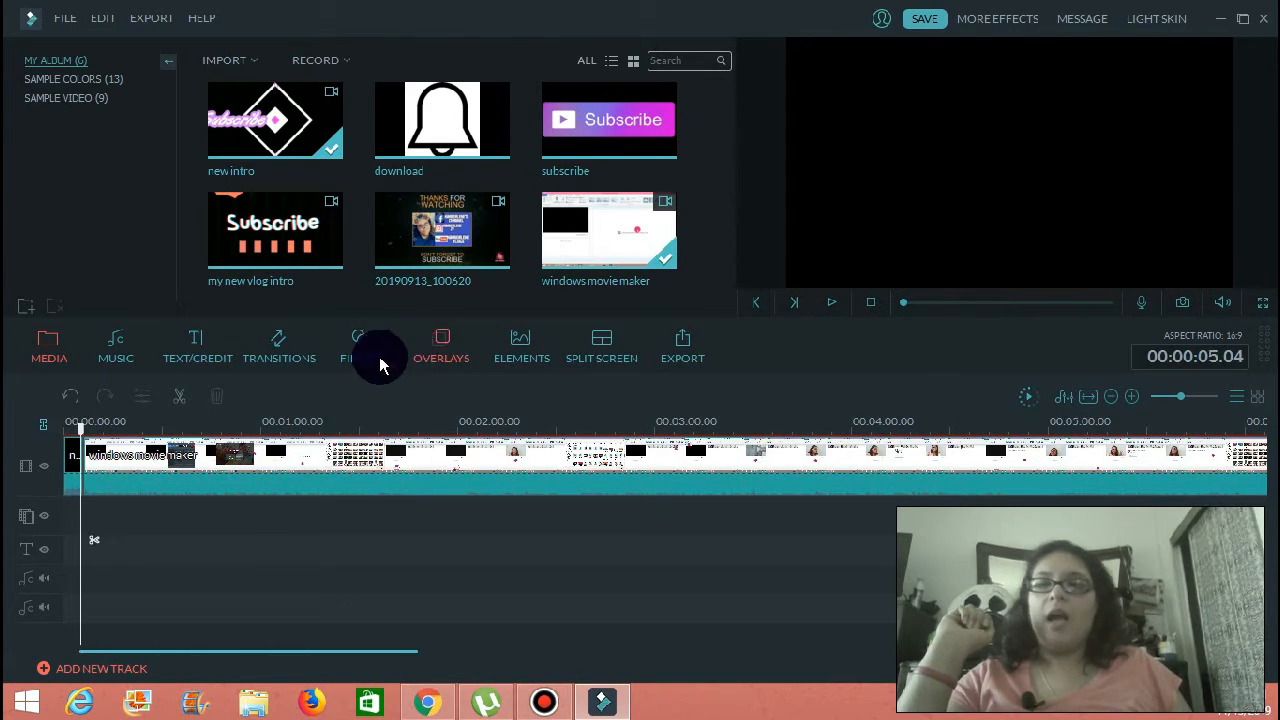
Browse the Ripple & Dissolve, Speed Blur and 3D transitions and add Box Flip 2 between the intro and the windows moviemaker clip
{"action": "left_click", "coordinate": [283, 352]}
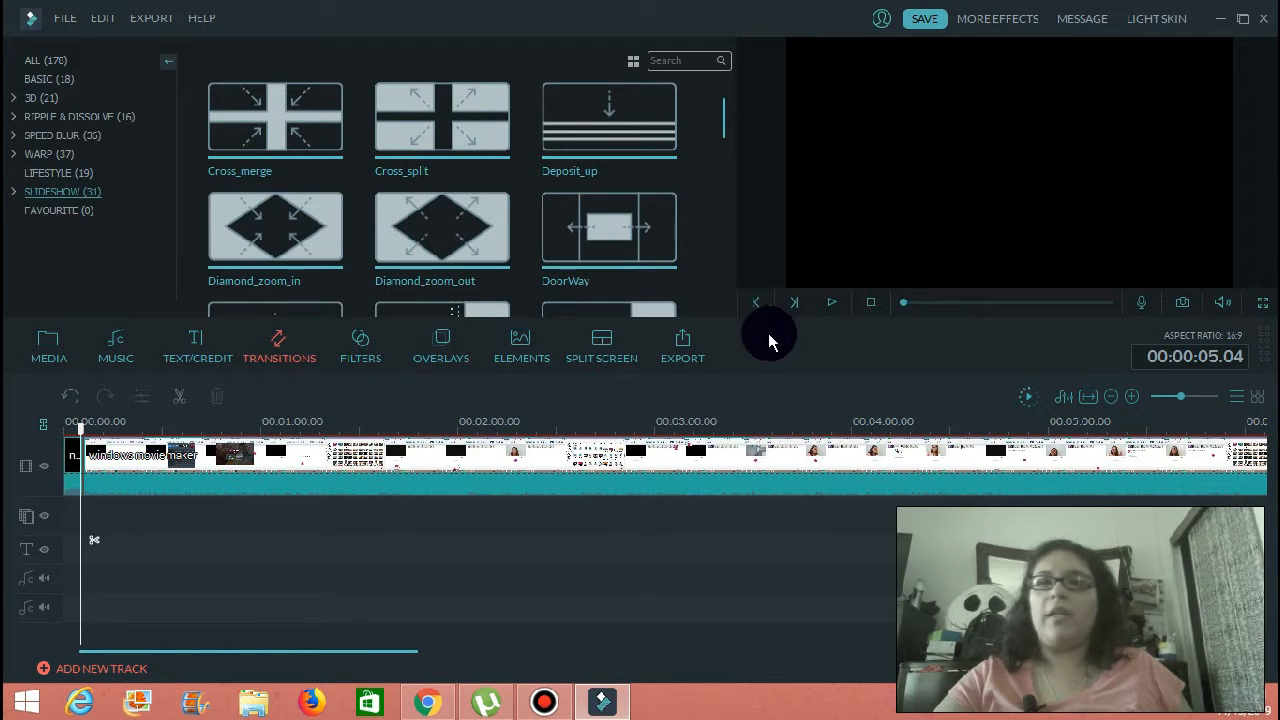
{"action": "left_click", "coordinate": [66, 116]}
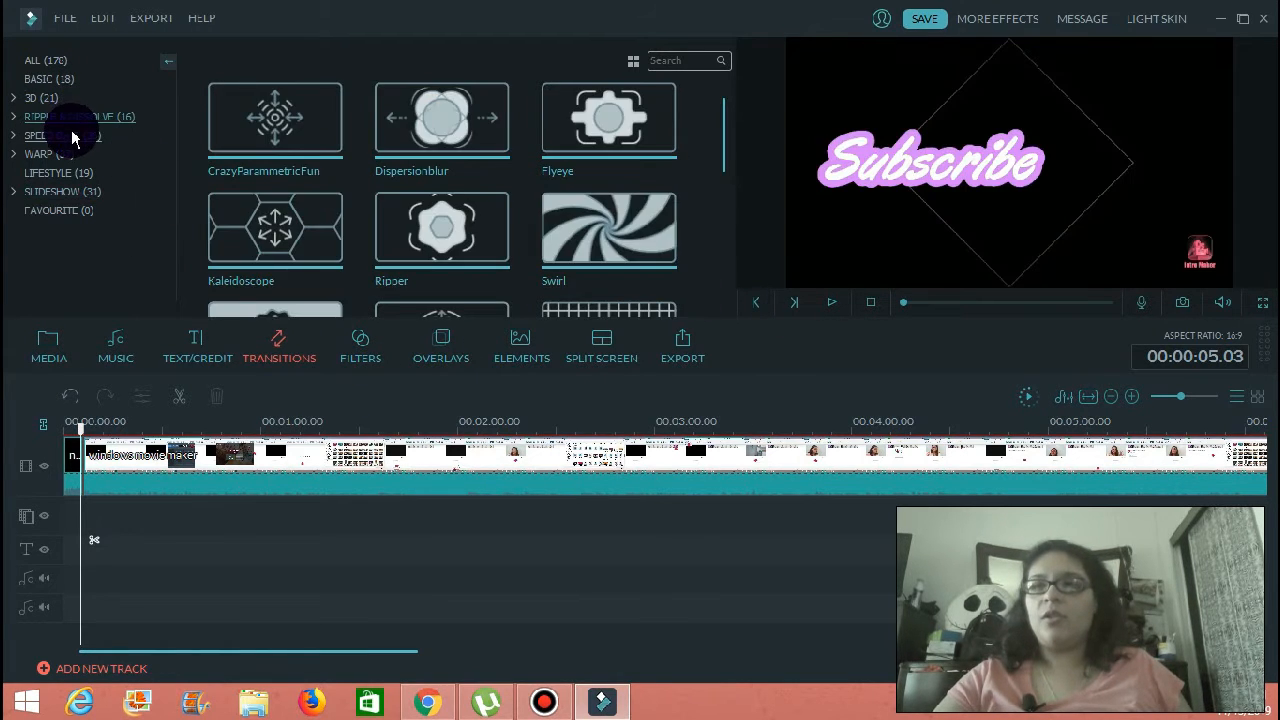
{"action": "left_click", "coordinate": [74, 137]}
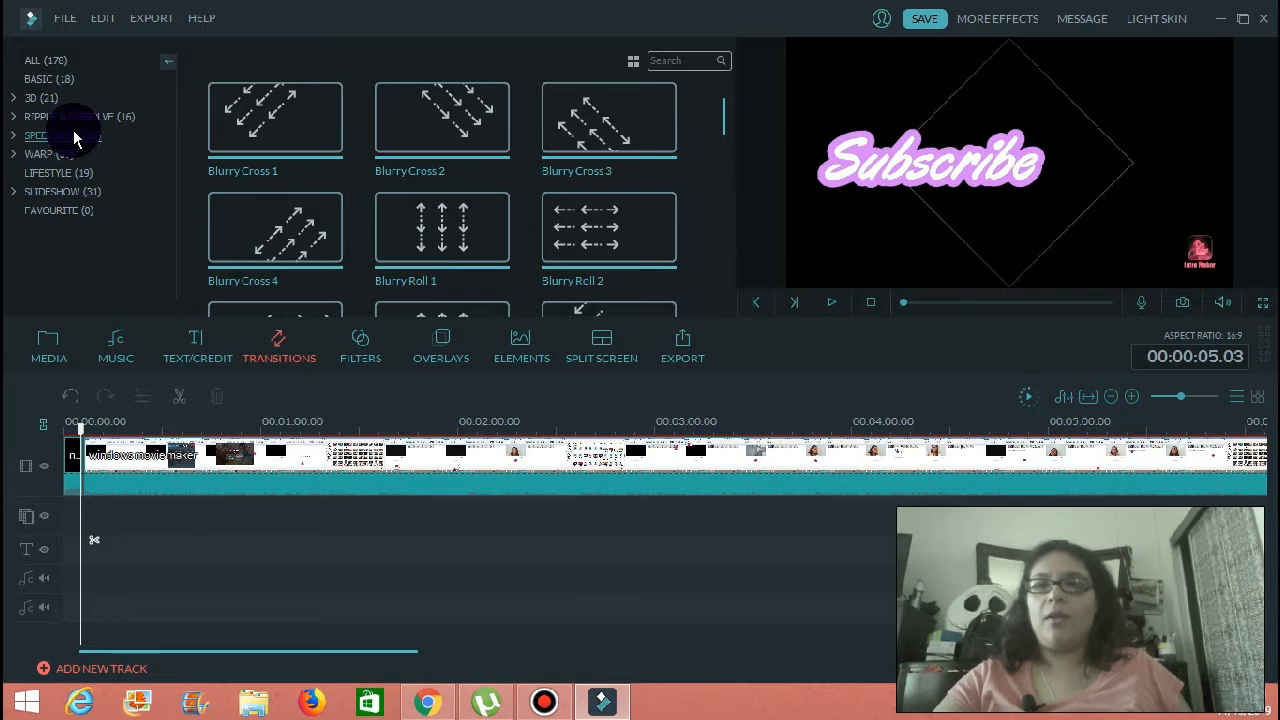
{"action": "left_click", "coordinate": [47, 99]}
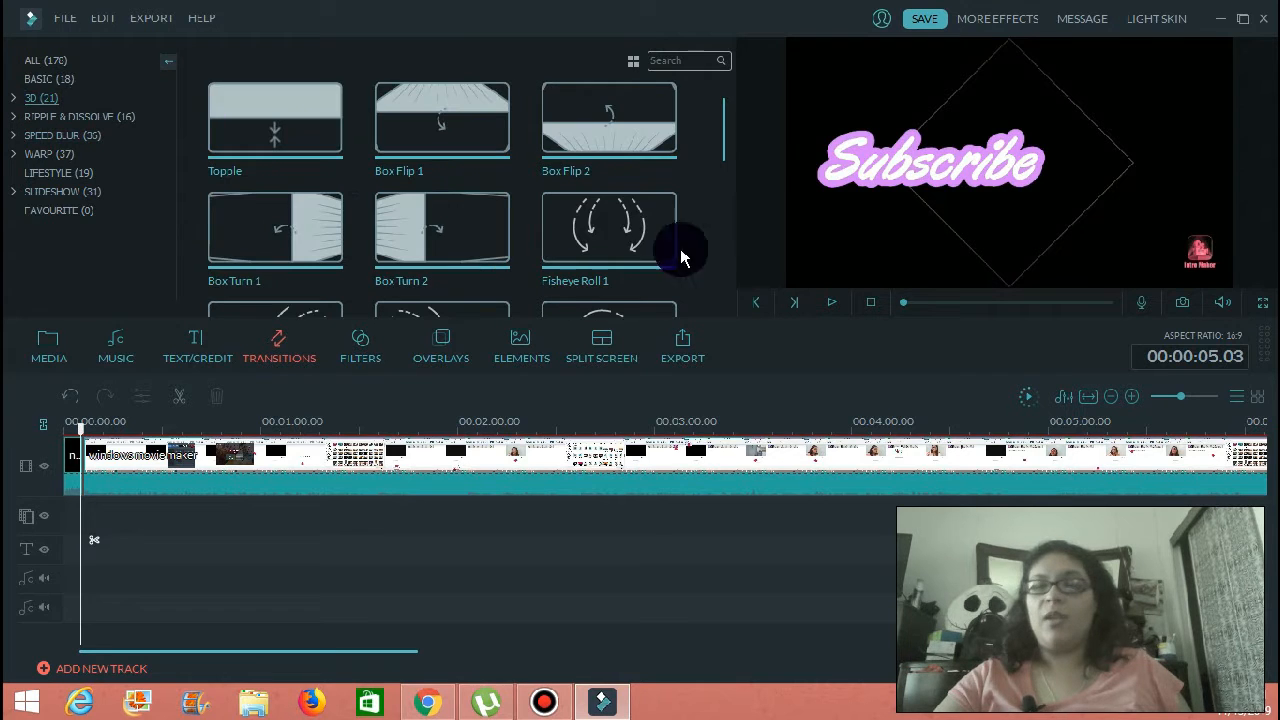
{"action": "left_click", "coordinate": [613, 125]}
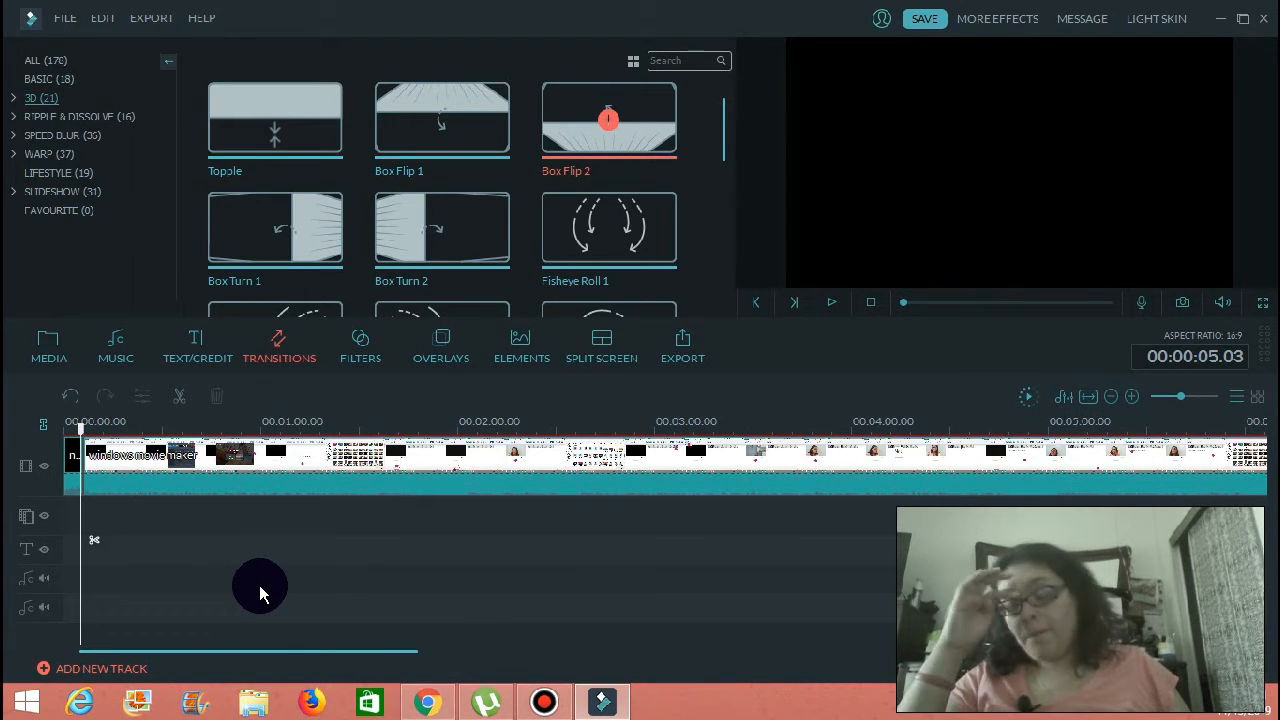
{"action": "left_click", "coordinate": [48, 345]}
Play the timeline from 00:00:02.21 to preview the transition between the intro and the windows moviemaker clip
{"action": "left_click_drag", "start_coordinate": [83, 432], "coordinate": [73, 430]}
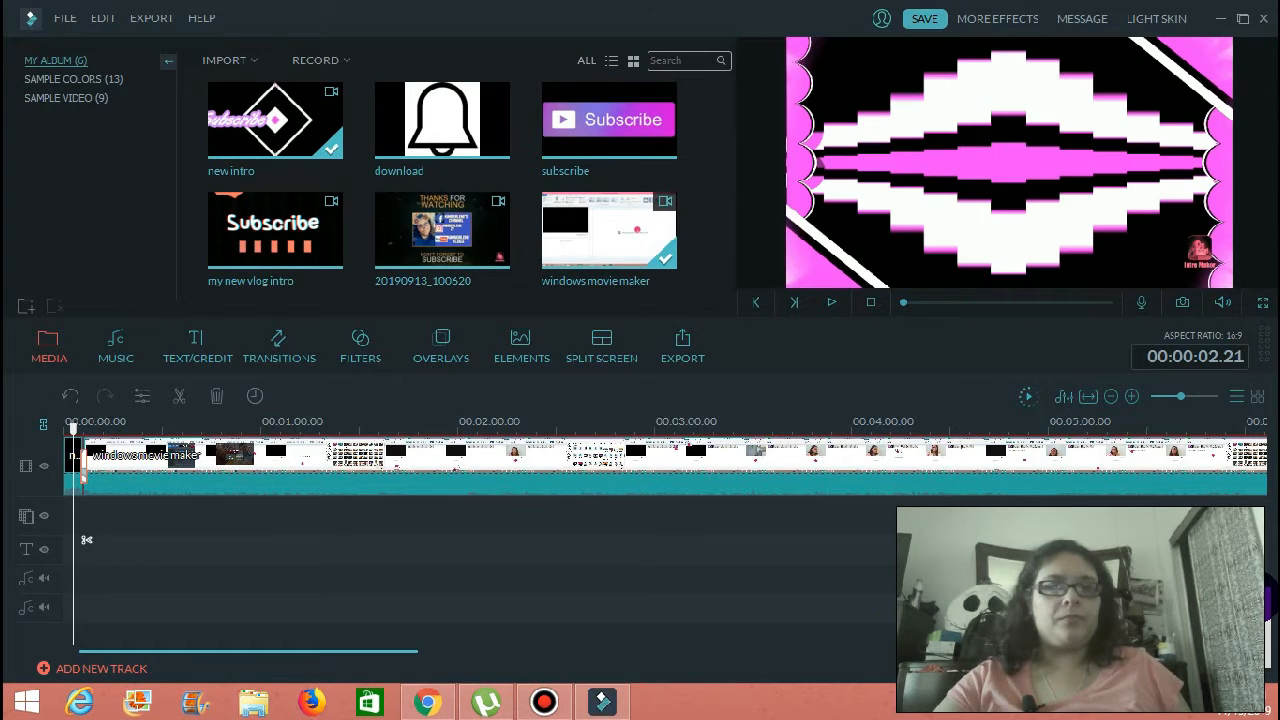
{"action": "left_click", "coordinate": [831, 302]}
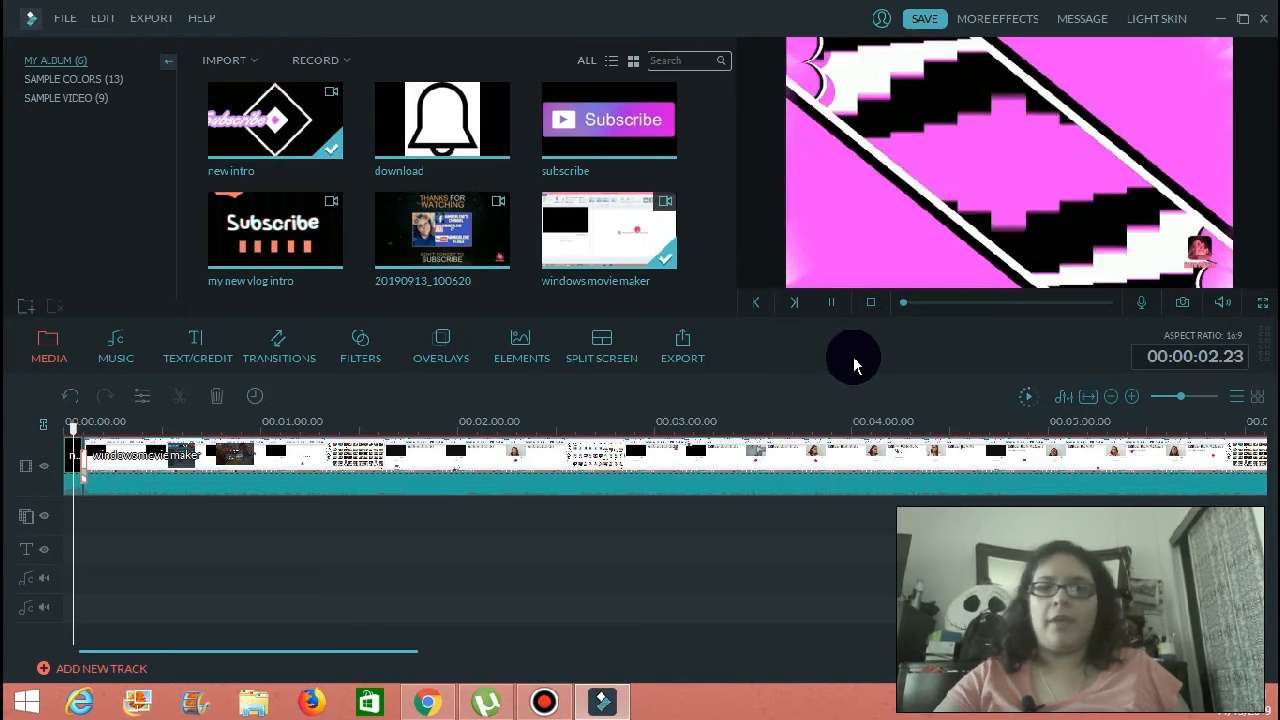
{"action": "left_click", "coordinate": [829, 306]}
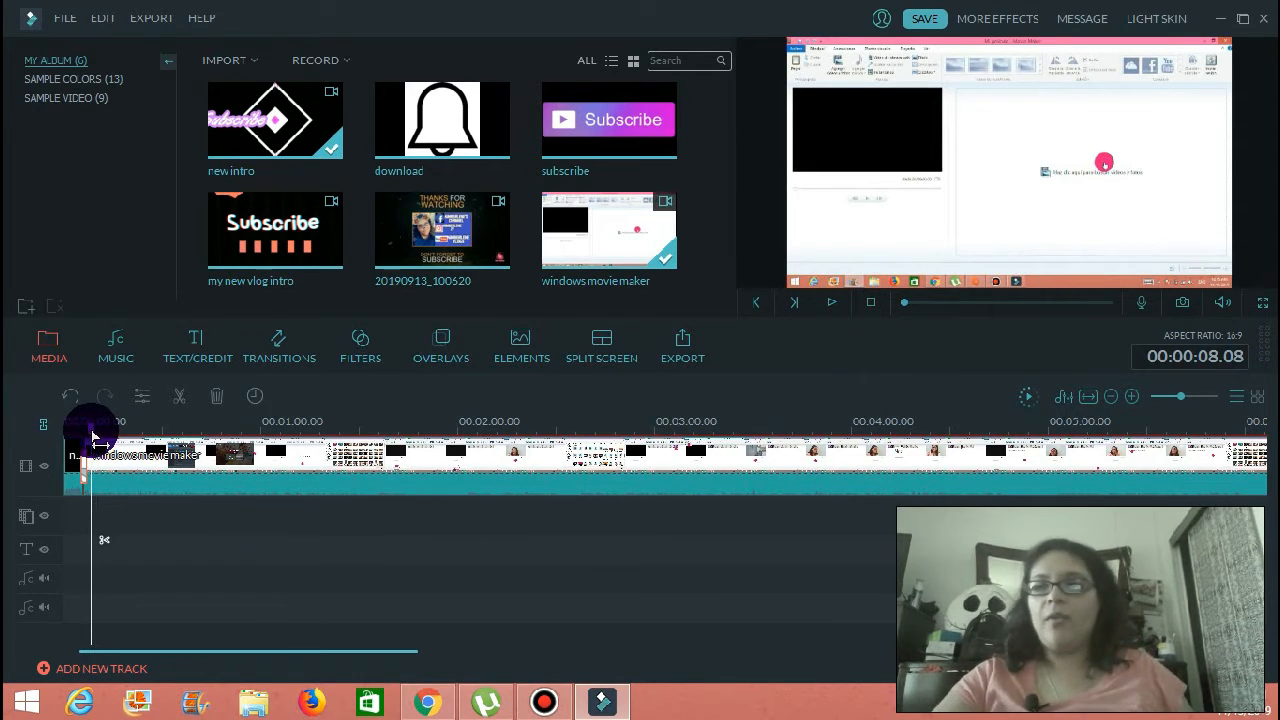
Cut the section between 00:01:43.10 and 00:01:47.11 out of the windows moviemaker clip
{"action": "left_click_drag", "start_coordinate": [92, 437], "coordinate": [406, 429]}
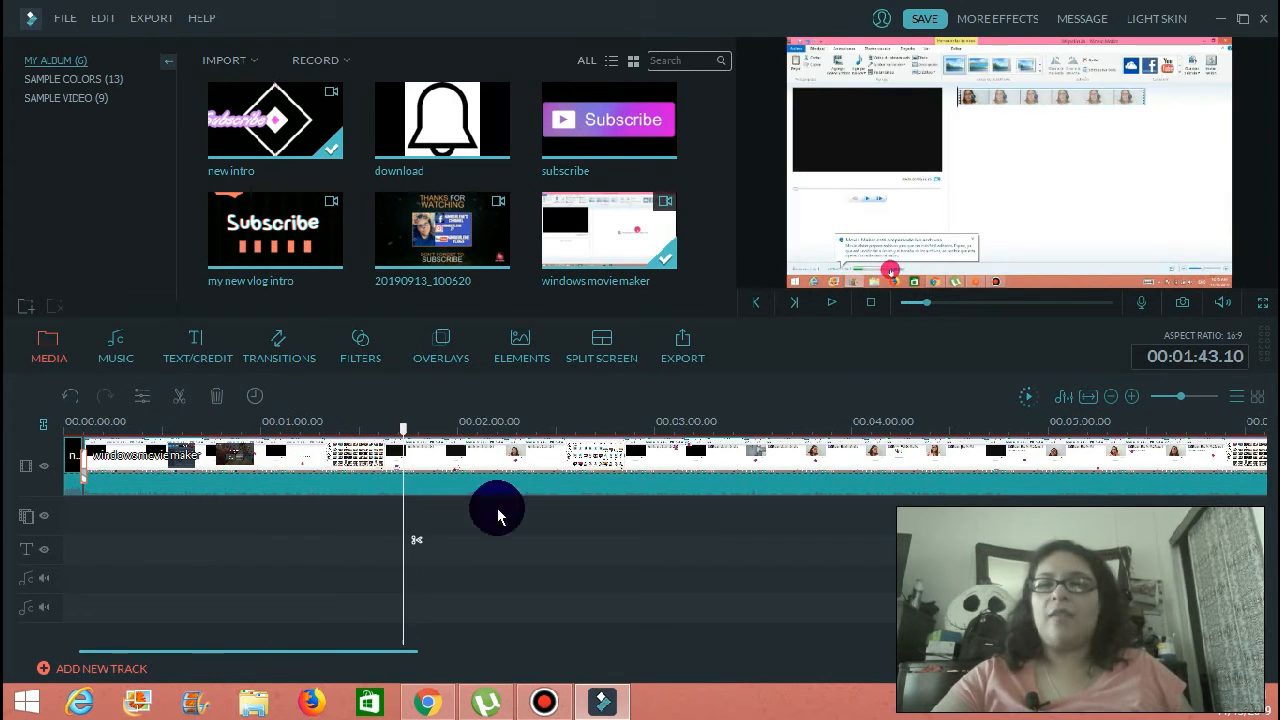
{"action": "left_click", "coordinate": [180, 400]}
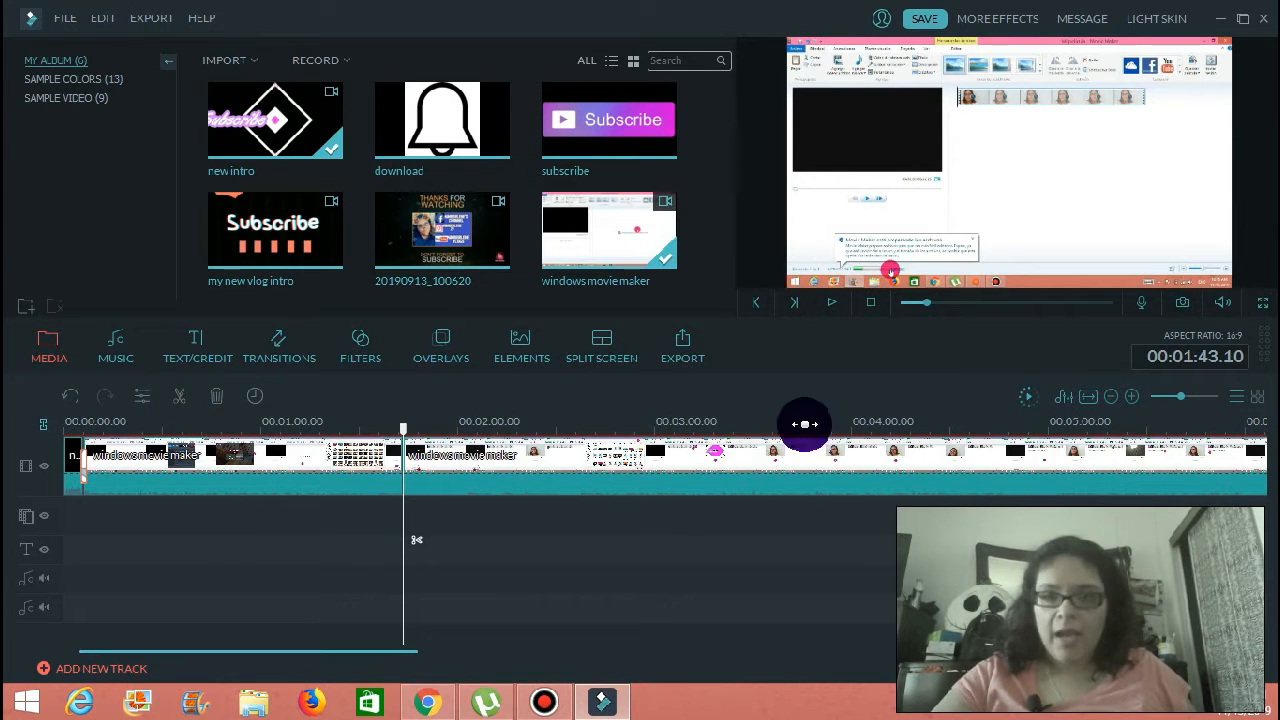
{"action": "left_click", "coordinate": [833, 302]}
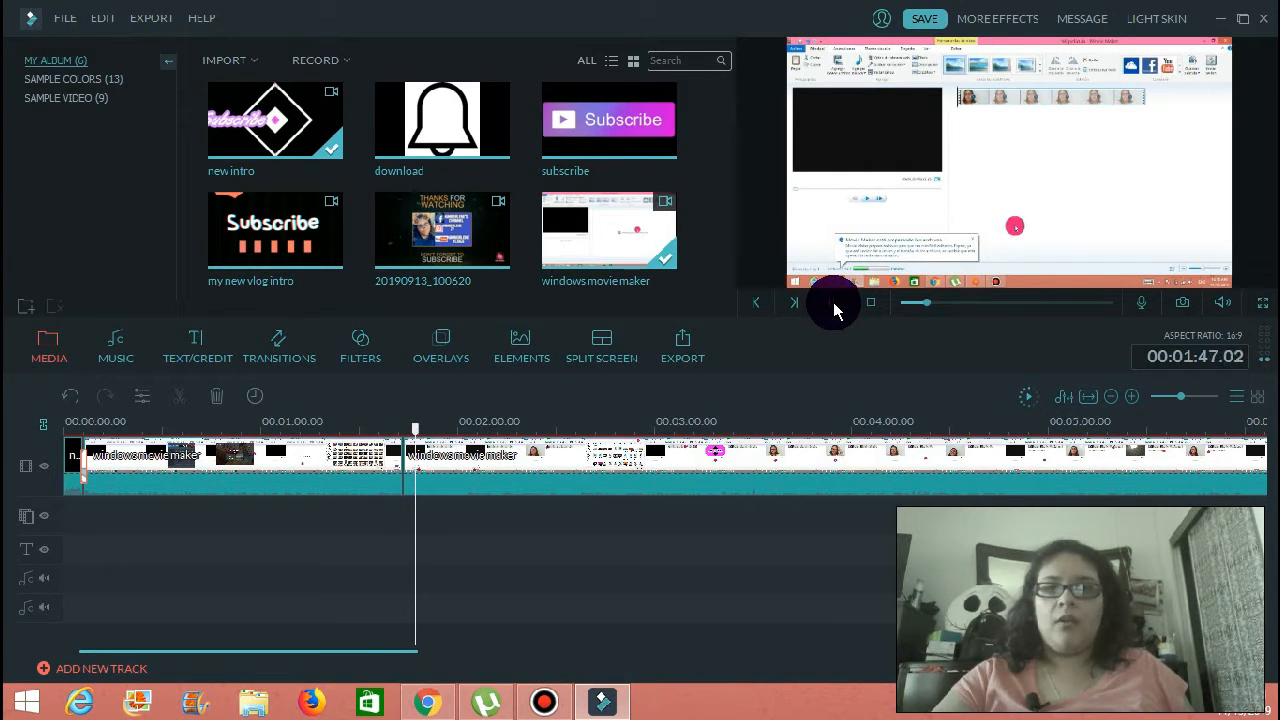
{"action": "left_click", "coordinate": [833, 302]}
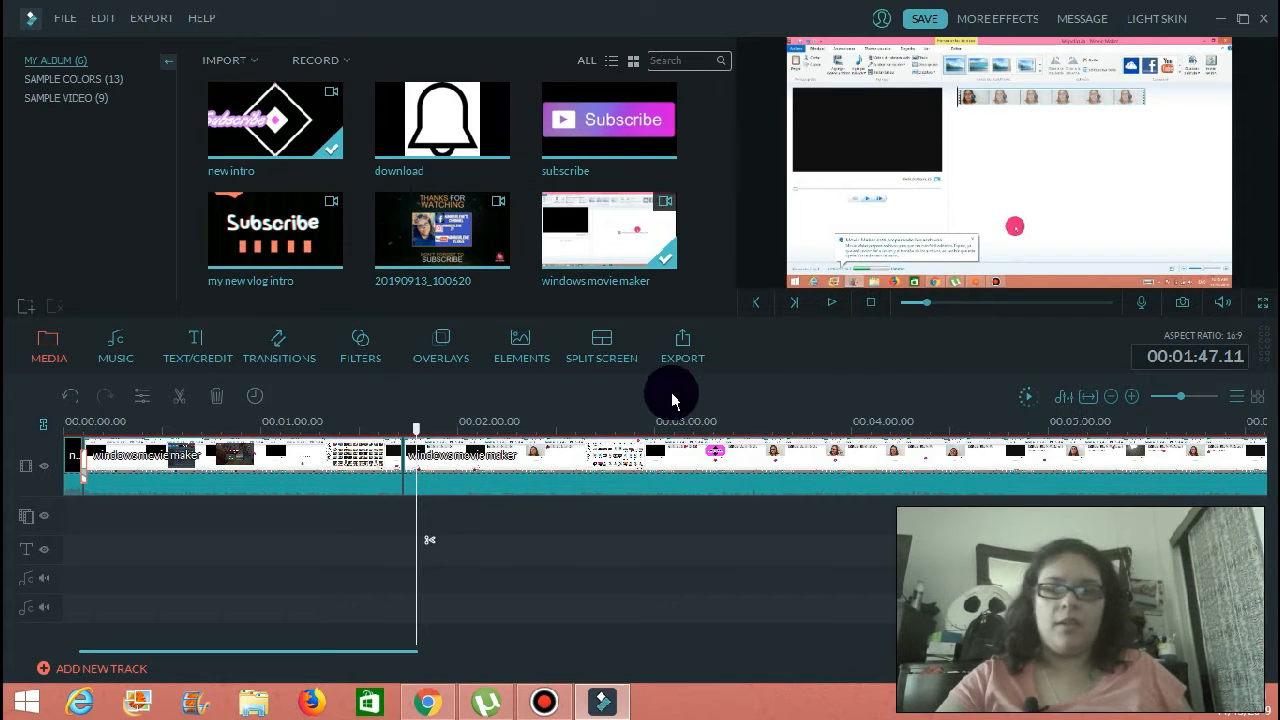
{"action": "left_click", "coordinate": [182, 401]}
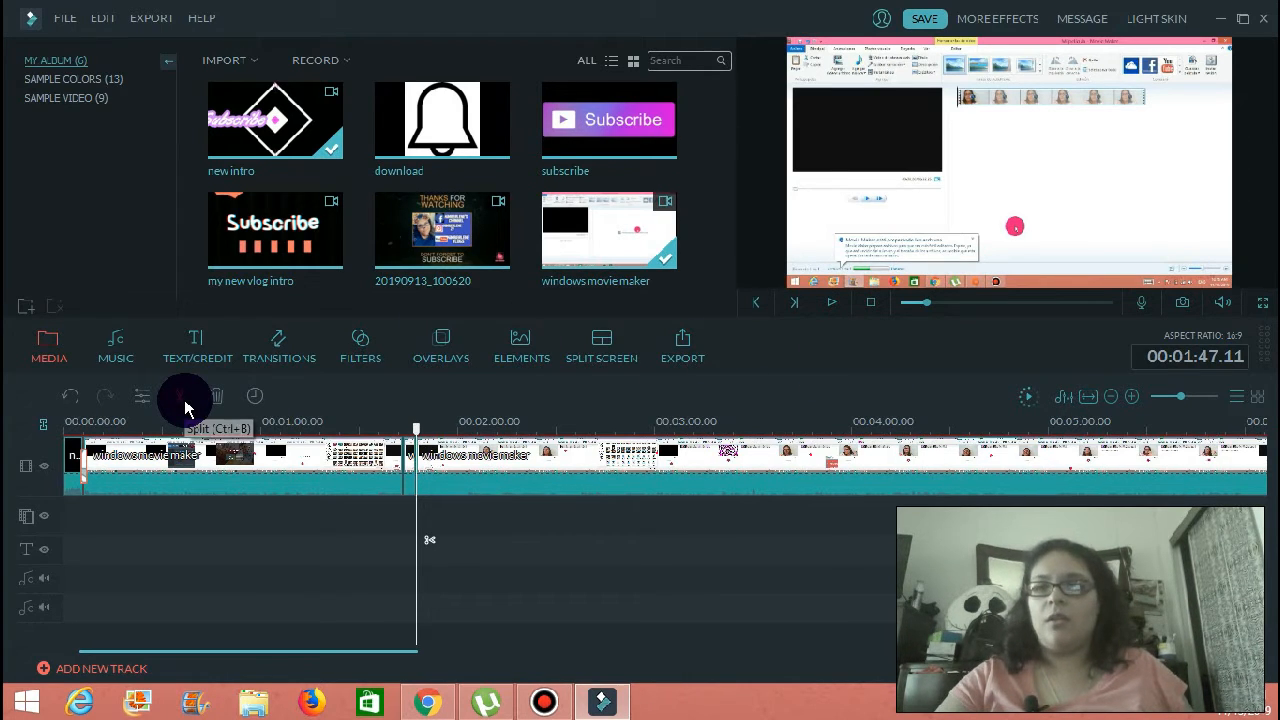
{"action": "right_click", "coordinate": [410, 490]}
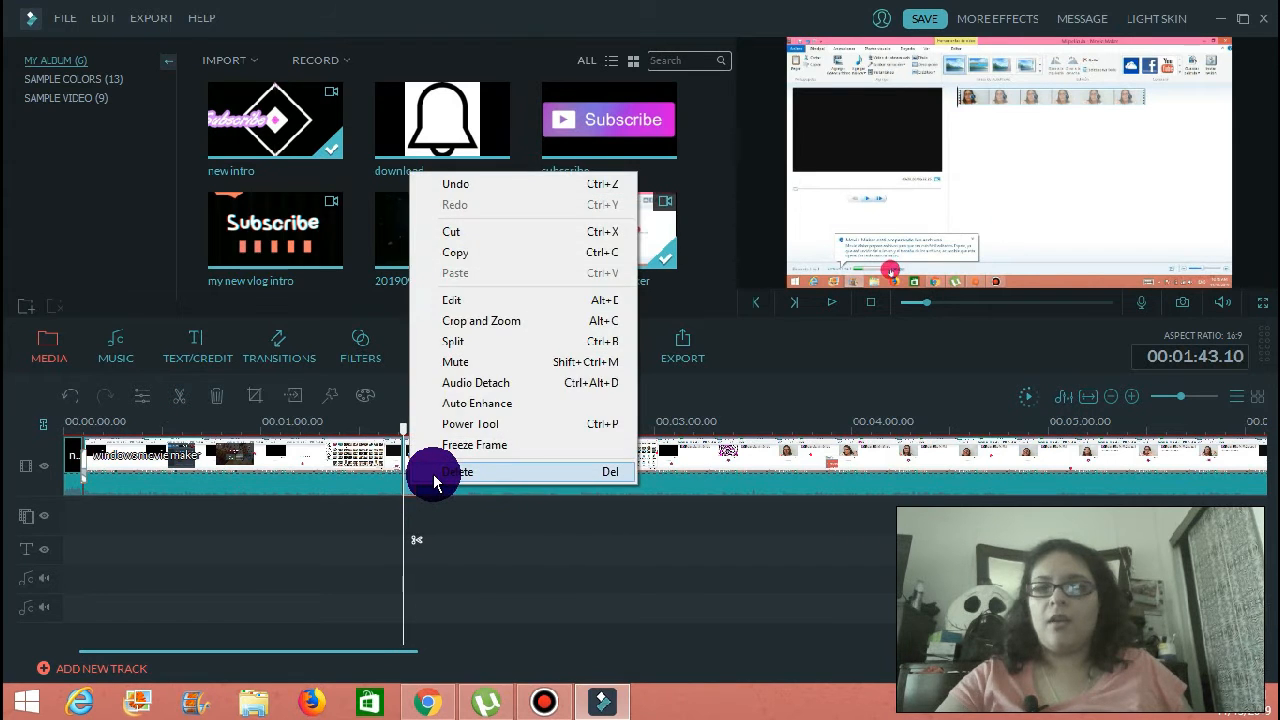
{"action": "left_click", "coordinate": [434, 474]}
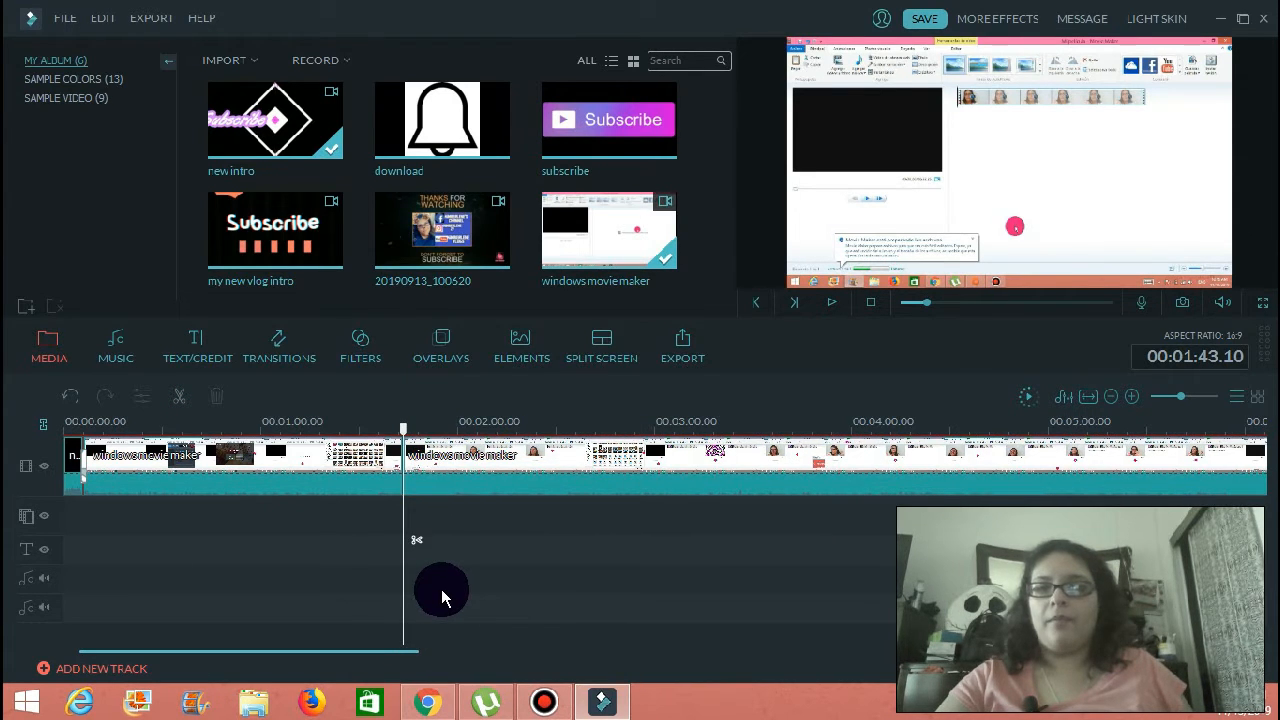
Split the second windows moviemaker segment at about 00:01:59 and delete the piece that begins at 00:01:43.10
{"action": "left_click", "coordinate": [408, 445]}
{"action": "left_click_drag", "start_coordinate": [404, 431], "coordinate": [452, 431]}
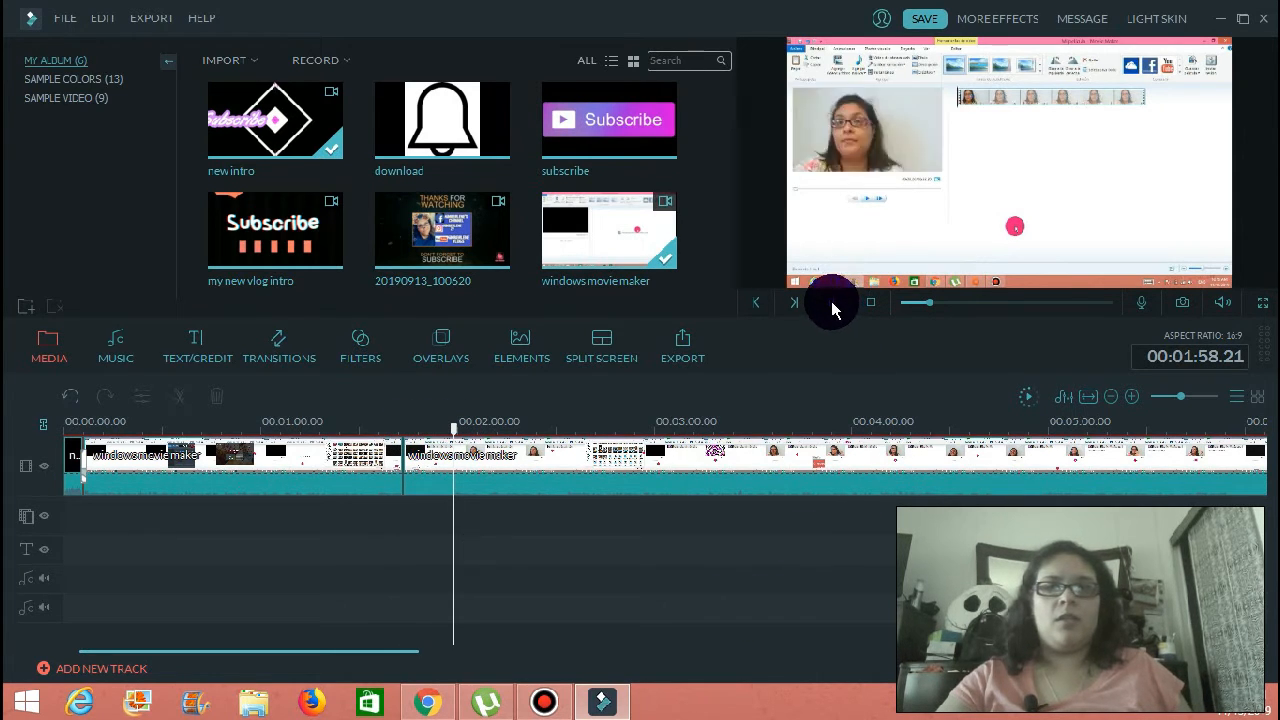
{"action": "left_click", "coordinate": [181, 398]}
{"action": "left_click", "coordinate": [450, 485]}
{"action": "right_click", "coordinate": [429, 463]}
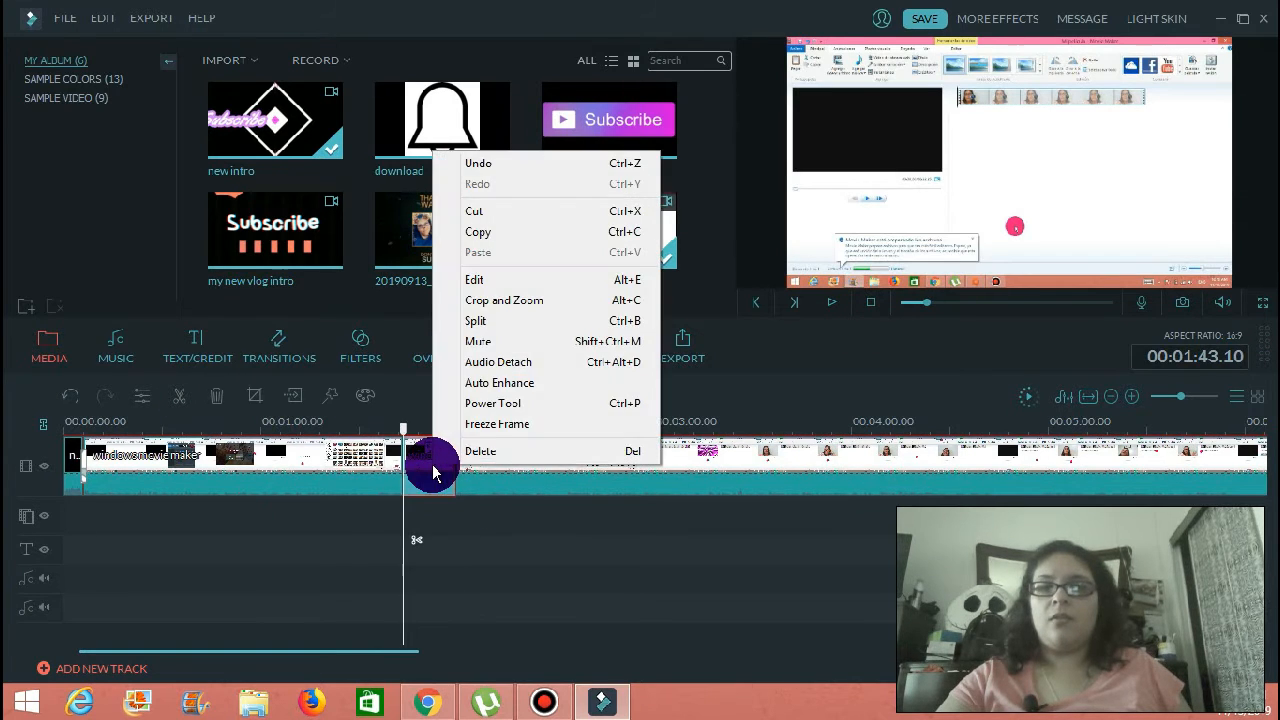
{"action": "left_click", "coordinate": [466, 449]}
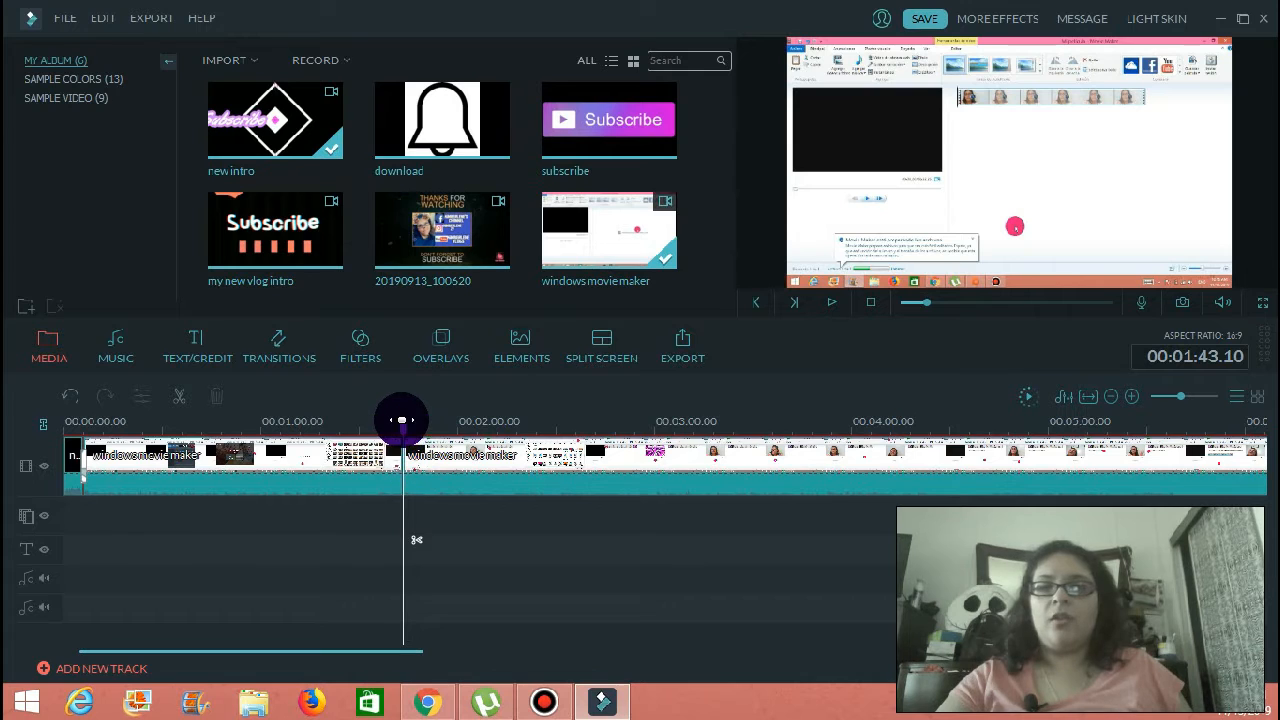
Play the timeline from 00:01:41.18 across the cut to check how the two segments join
{"action": "left_click_drag", "start_coordinate": [405, 436], "coordinate": [399, 430]}
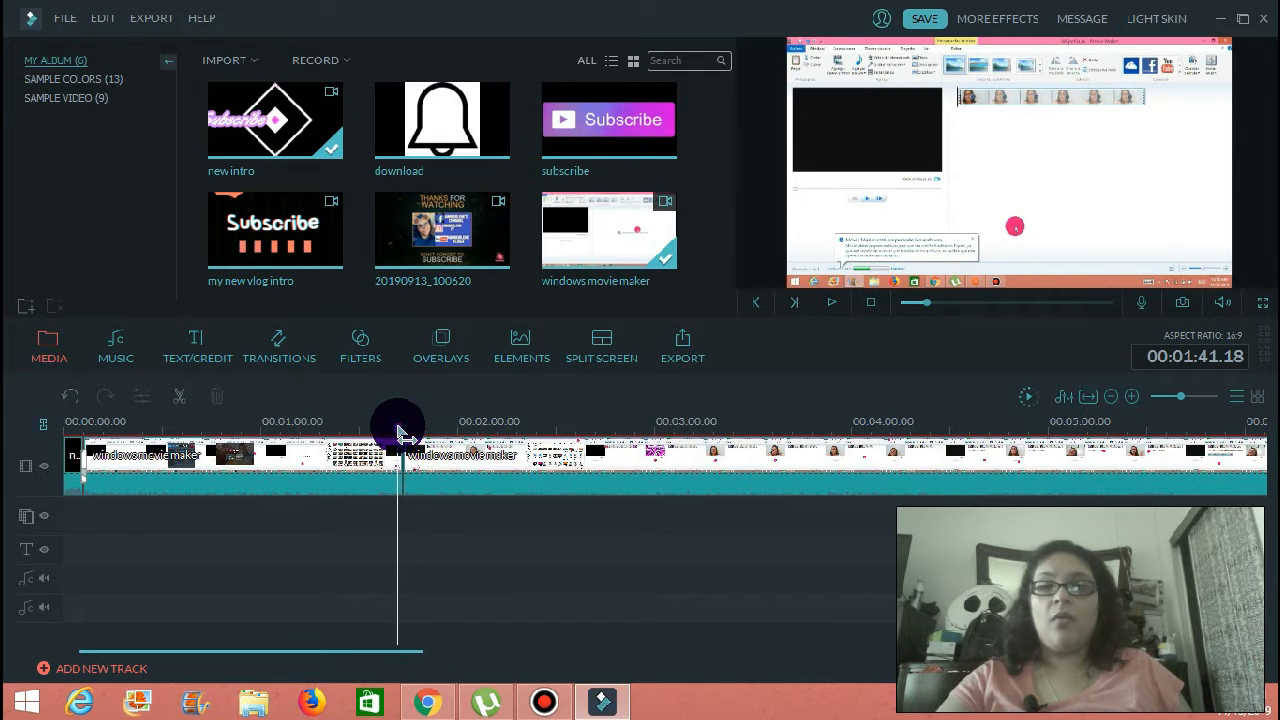
{"action": "left_click", "coordinate": [830, 302]}
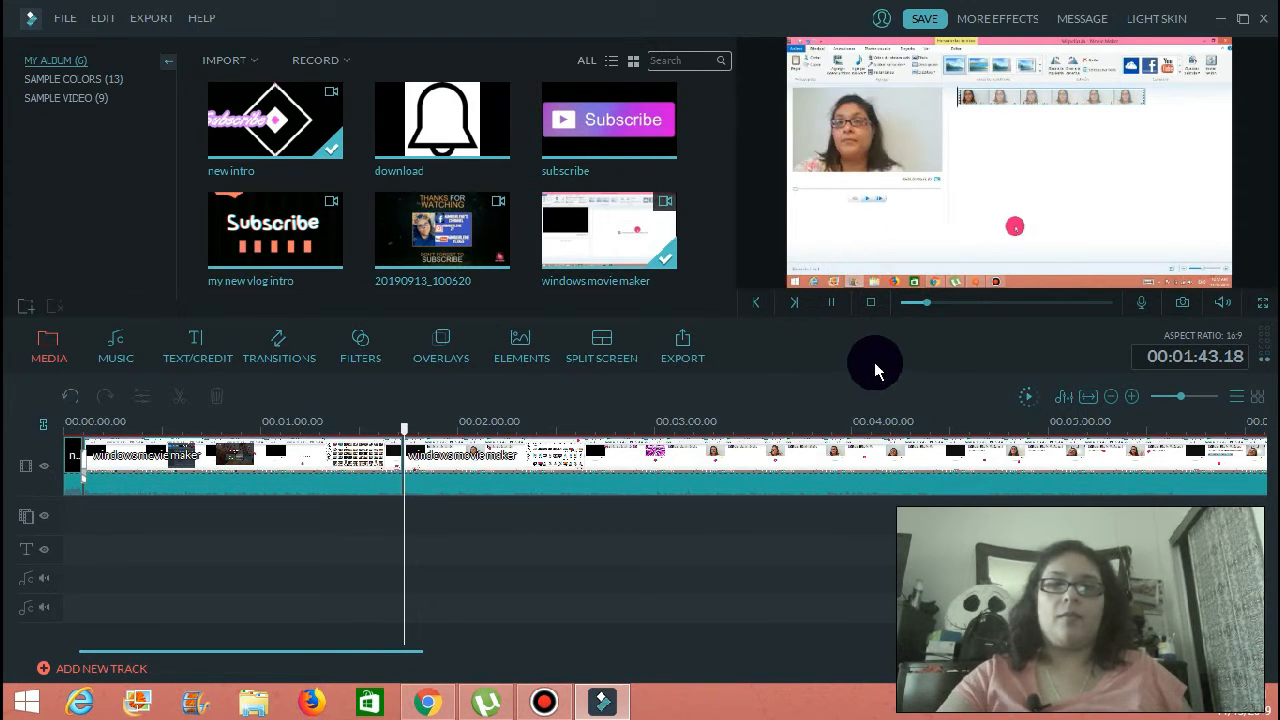
{"action": "left_click", "coordinate": [832, 304]}
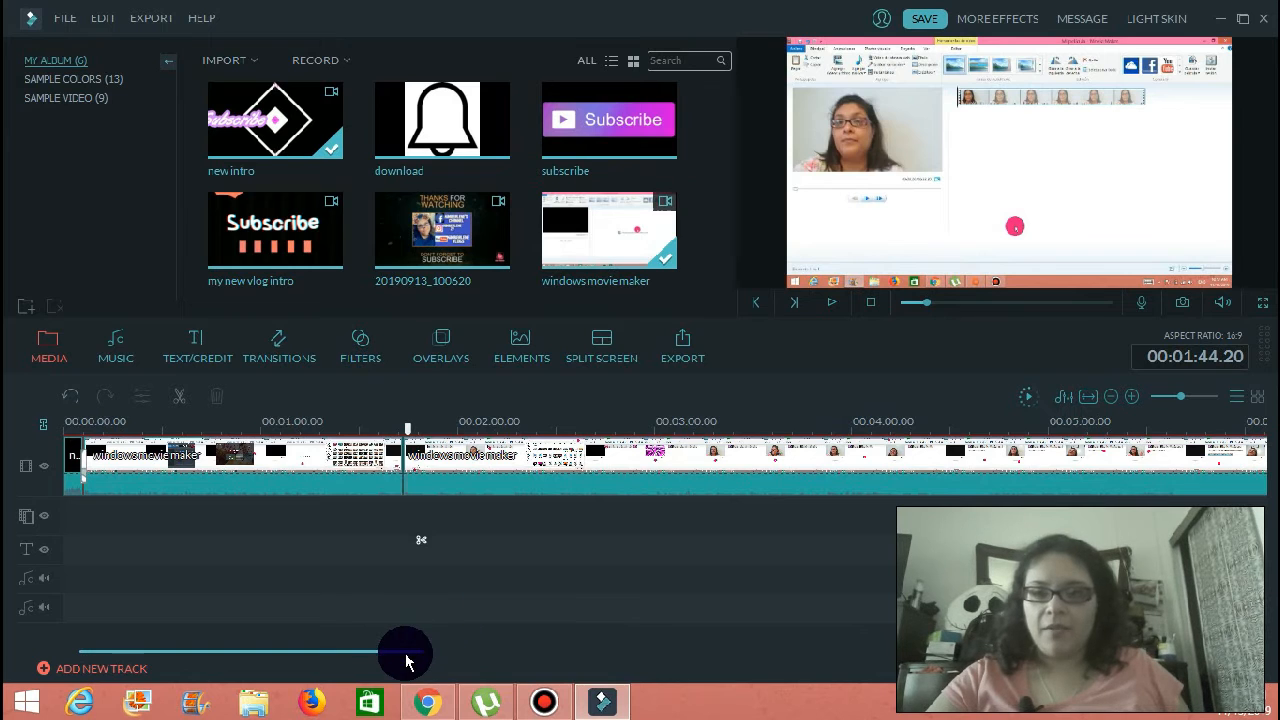
Add the Subtitles 2 preset to the text track at 00:02:48.00
{"action": "left_click_drag", "start_coordinate": [406, 660], "coordinate": [469, 663]}
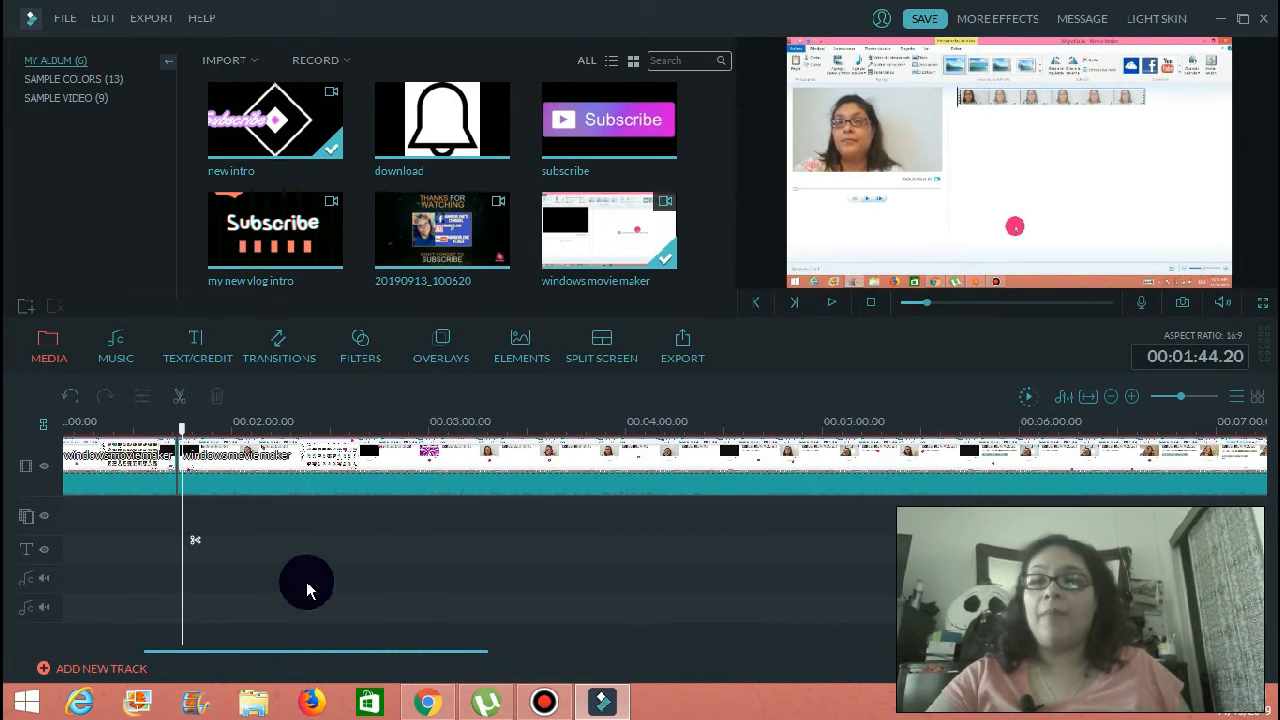
{"action": "left_click", "coordinate": [206, 345]}
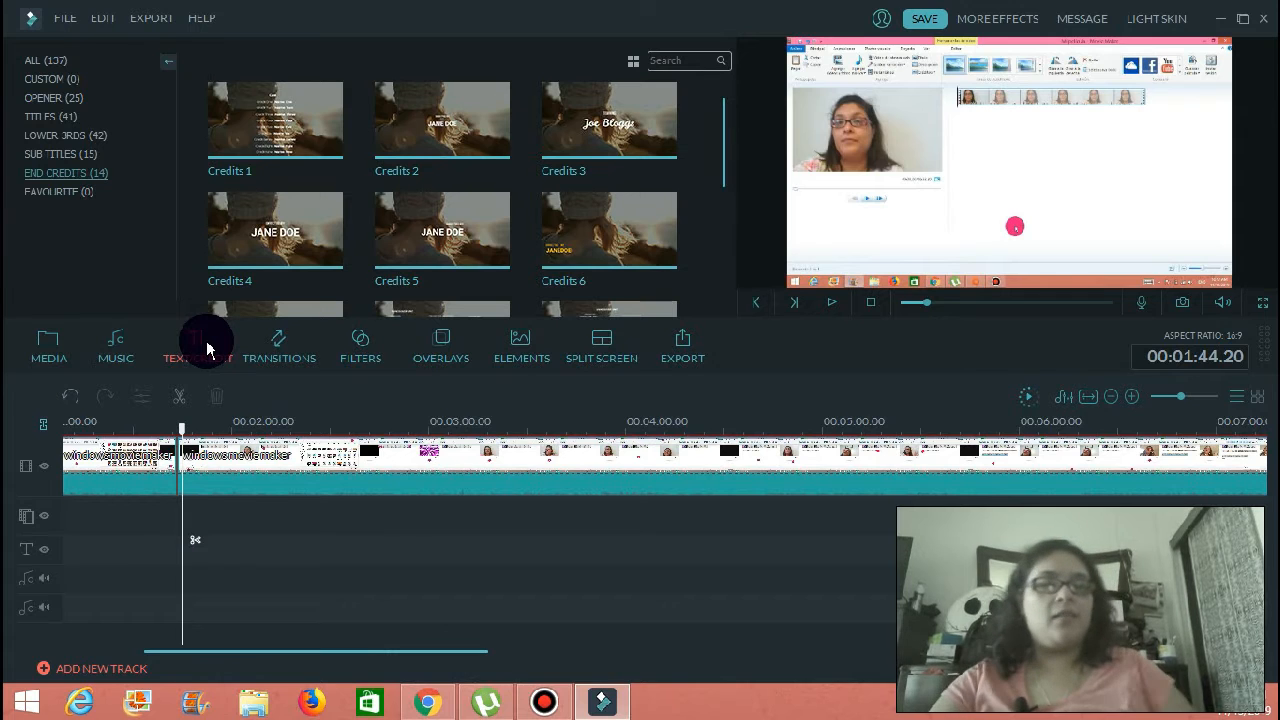
{"action": "left_click_drag", "start_coordinate": [180, 428], "coordinate": [258, 430]}
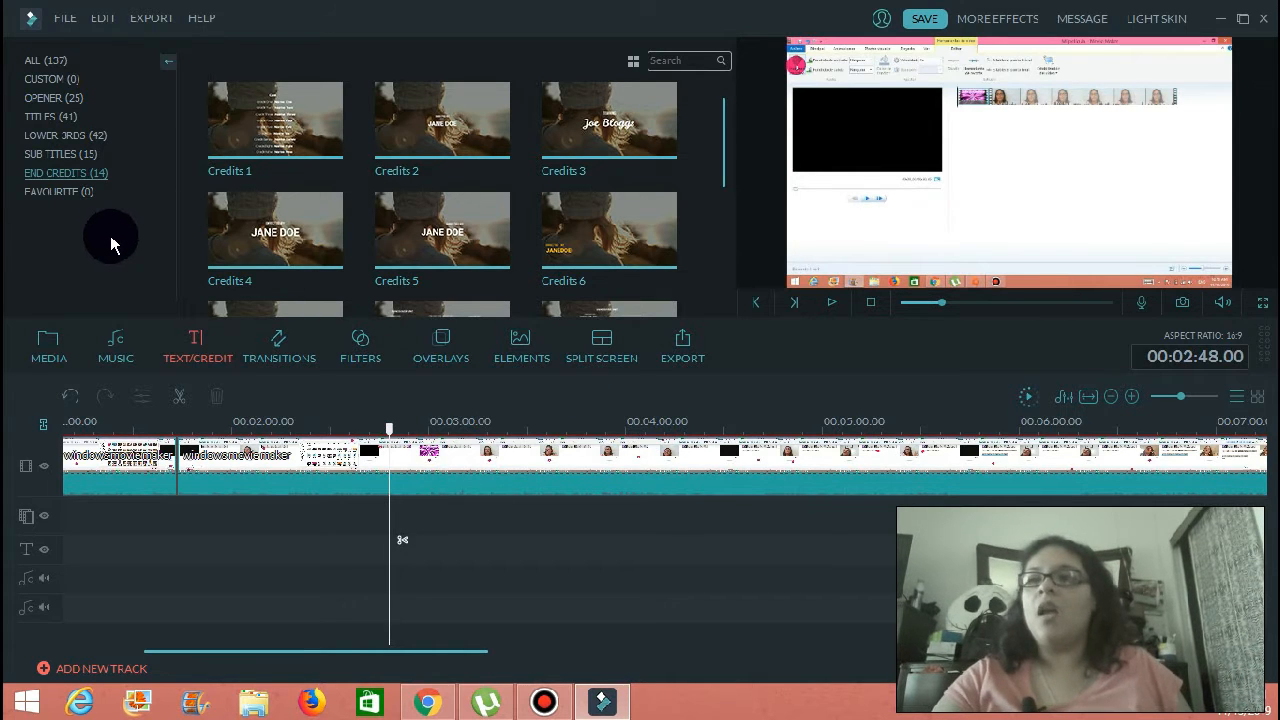
{"action": "left_click", "coordinate": [60, 155]}
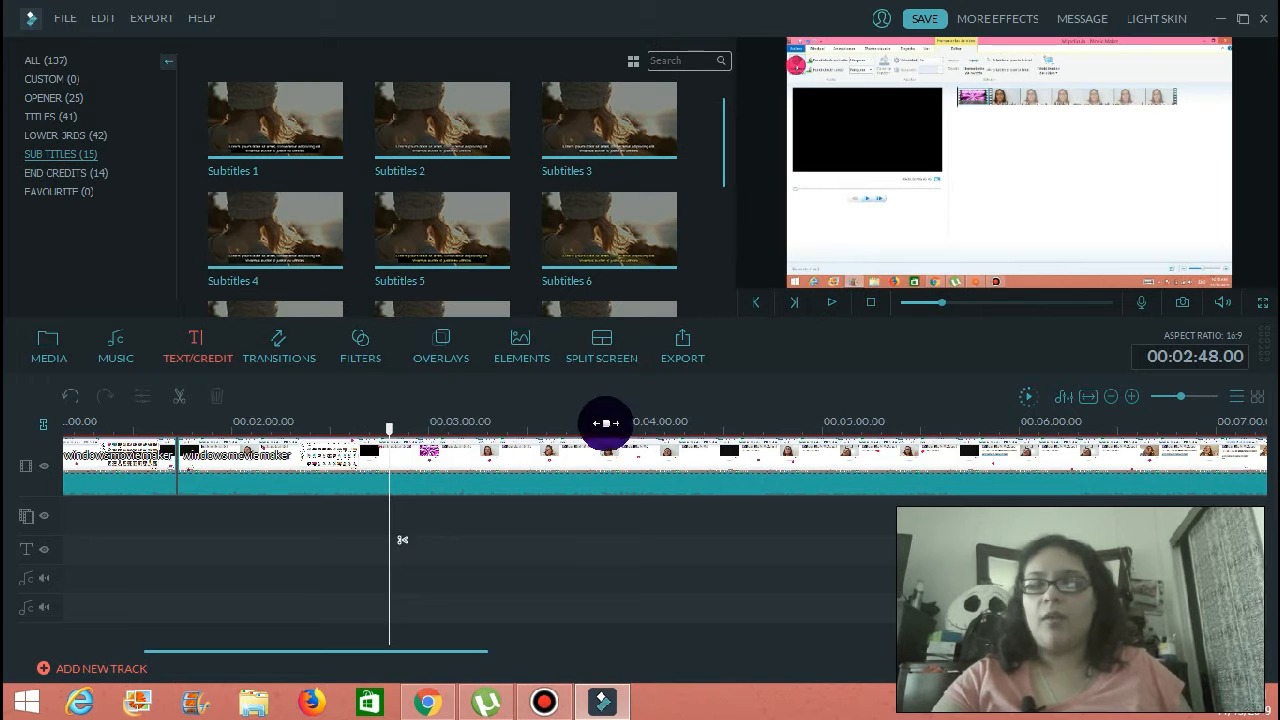
{"action": "left_click", "coordinate": [445, 145]}
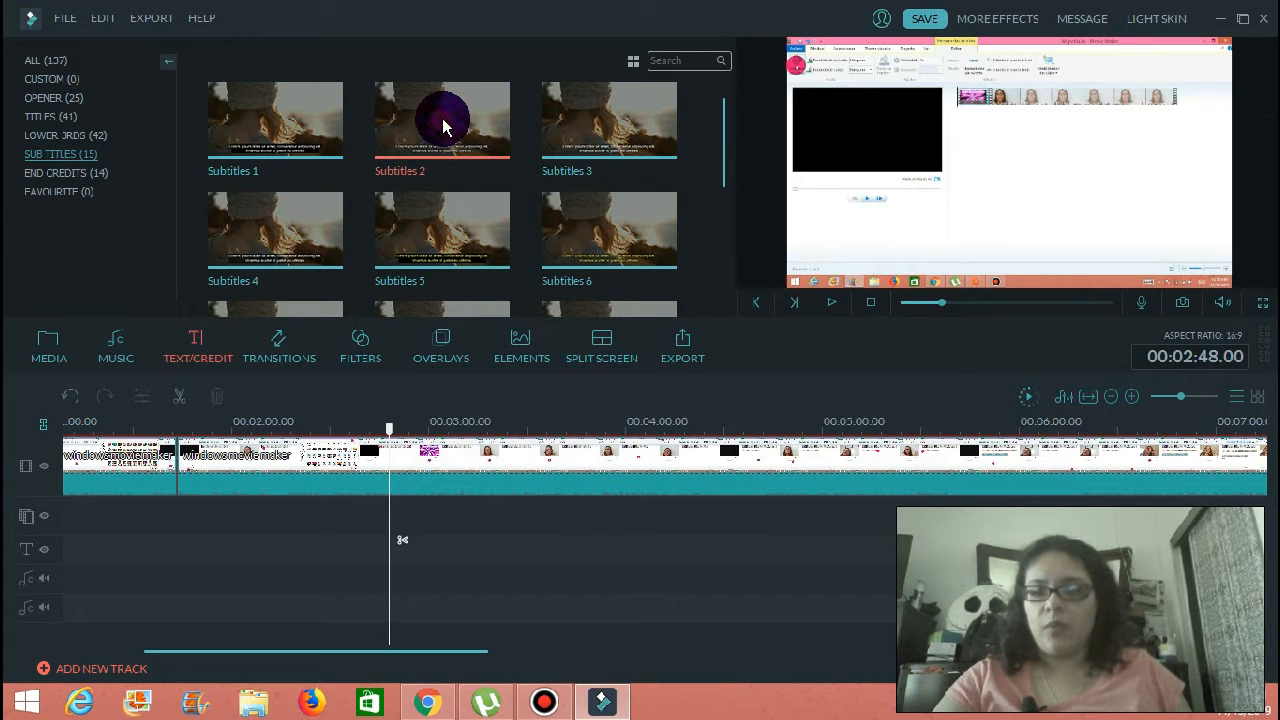
{"action": "left_click_drag", "start_coordinate": [443, 122], "coordinate": [405, 553]}
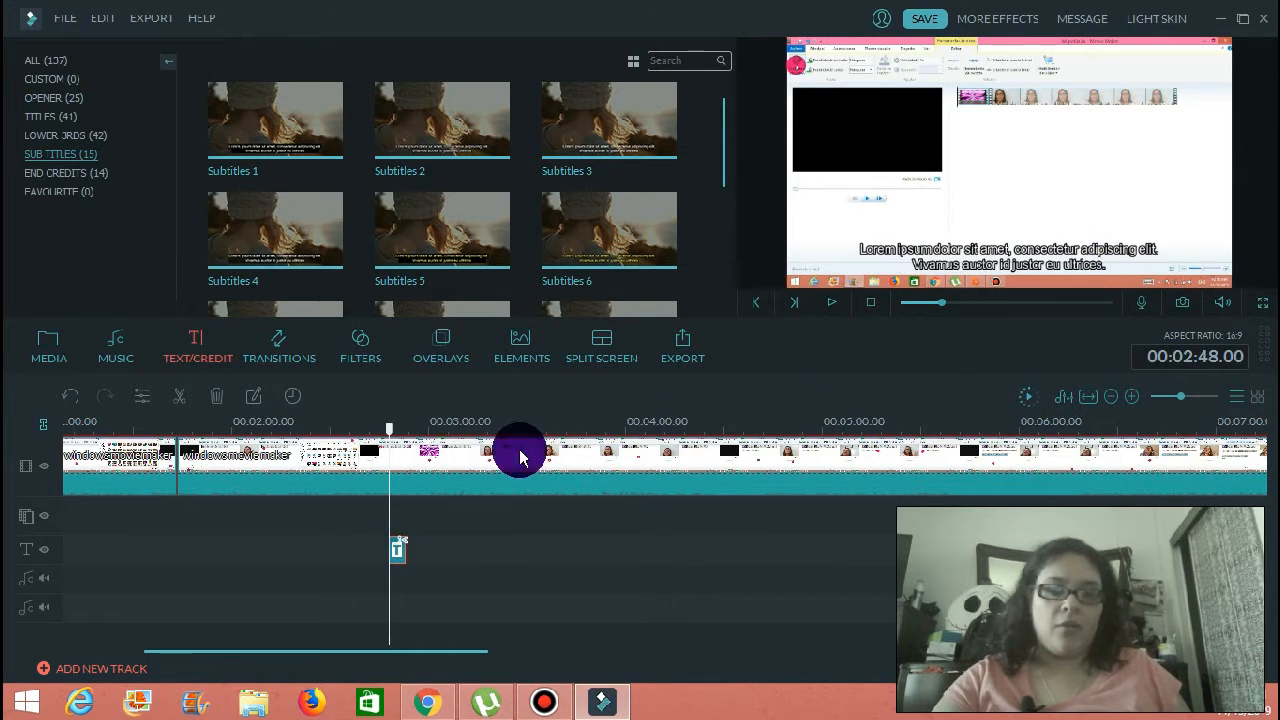
Clear the subtitle's first placeholder line and replace the second with "Follow me on Instagram"
{"action": "double_click", "coordinate": [401, 557]}
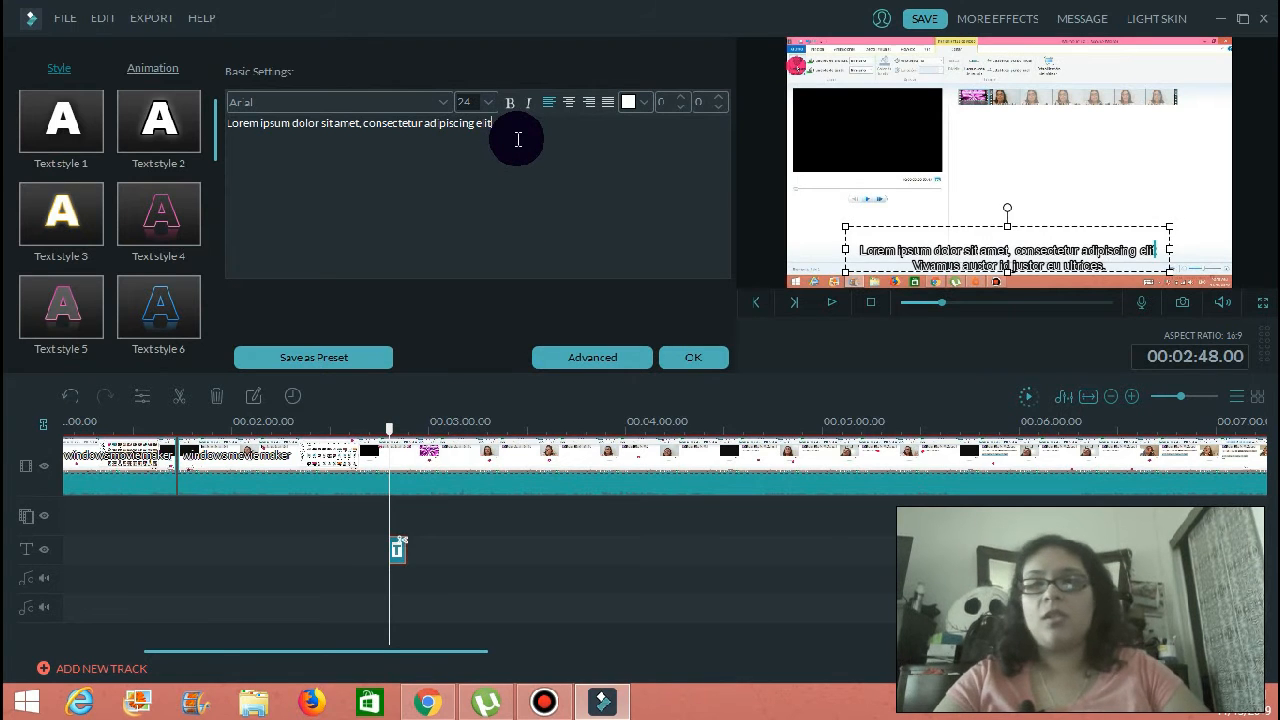
{"action": "key", "text": "BackSpace"}
{"action": "key", "text": "BackSpace"}
{"action": "key", "text": "BackSpace"}
{"action": "key", "text": "BackSpace"}
{"action": "key", "text": "BackSpace"}
{"action": "key", "text": "BackSpace"}
{"action": "key", "text": "BackSpace"}
{"action": "key", "text": "BackSpace"}
{"action": "key", "text": "BackSpace"}
{"action": "key", "text": "BackSpace"}
{"action": "key", "text": "BackSpace"}
{"action": "key", "text": "BackSpace"}
{"action": "key", "text": "BackSpace"}
{"action": "key", "text": "BackSpace"}
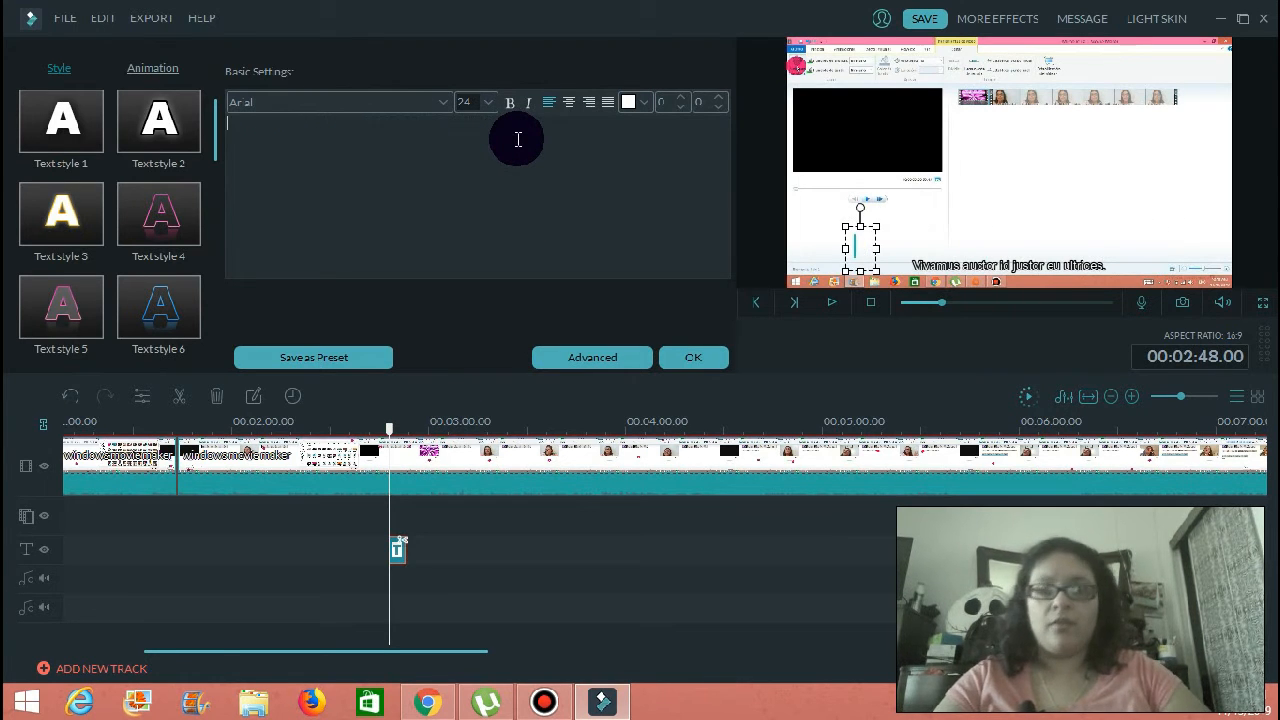
{"action": "left_click", "coordinate": [1125, 268]}
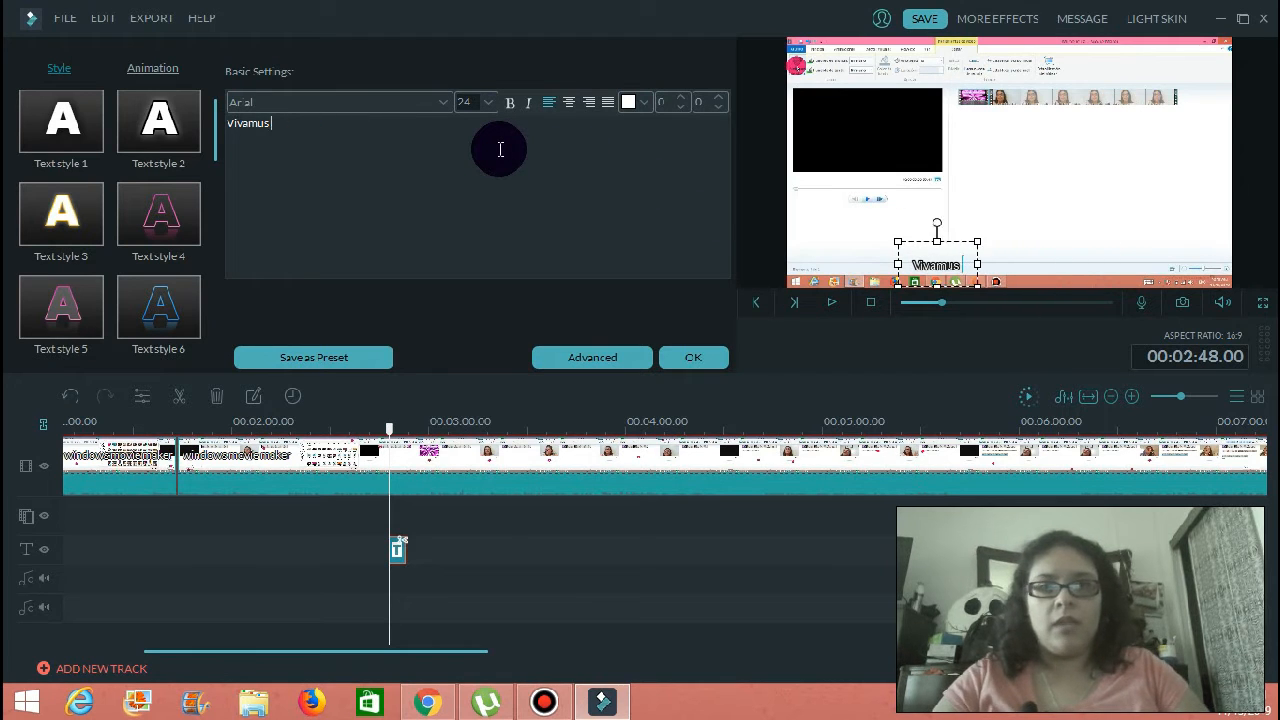
{"action": "type", "text": "H"}
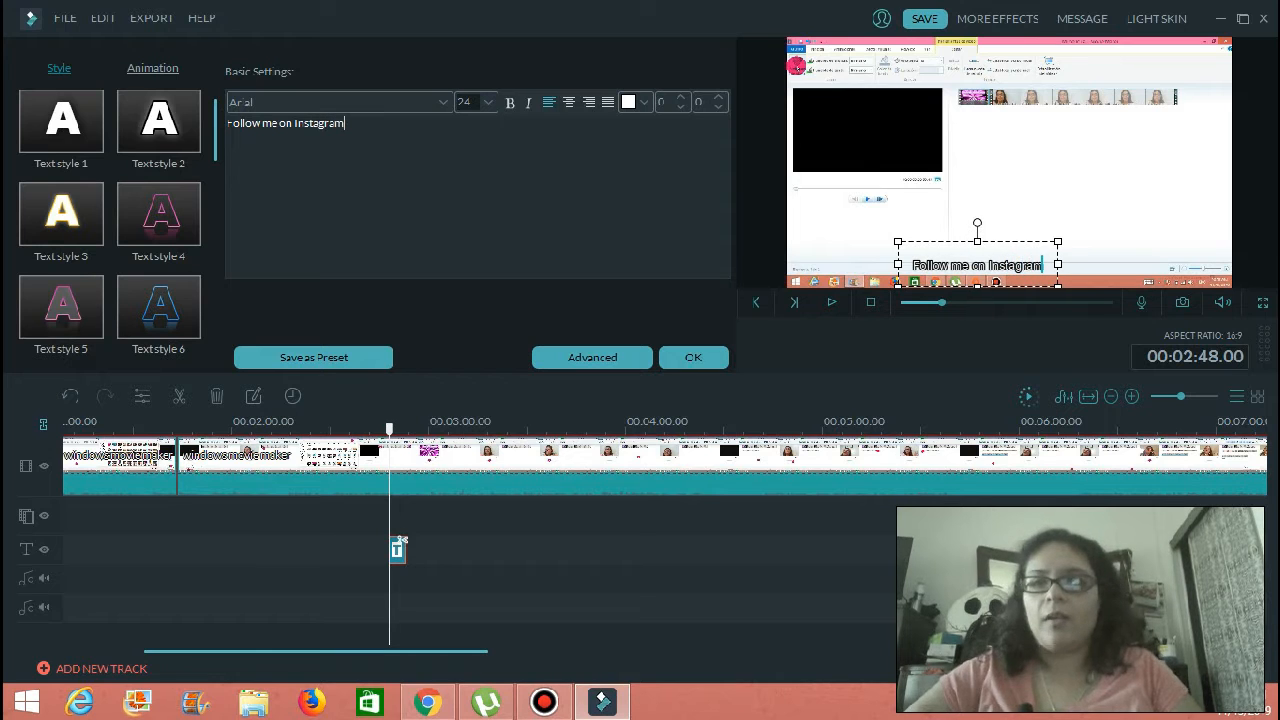
Set the subtitle's font size to 48 and move the text up to the lower middle of the frame
{"action": "left_click", "coordinate": [490, 105]}
{"action": "left_click", "coordinate": [471, 209]}
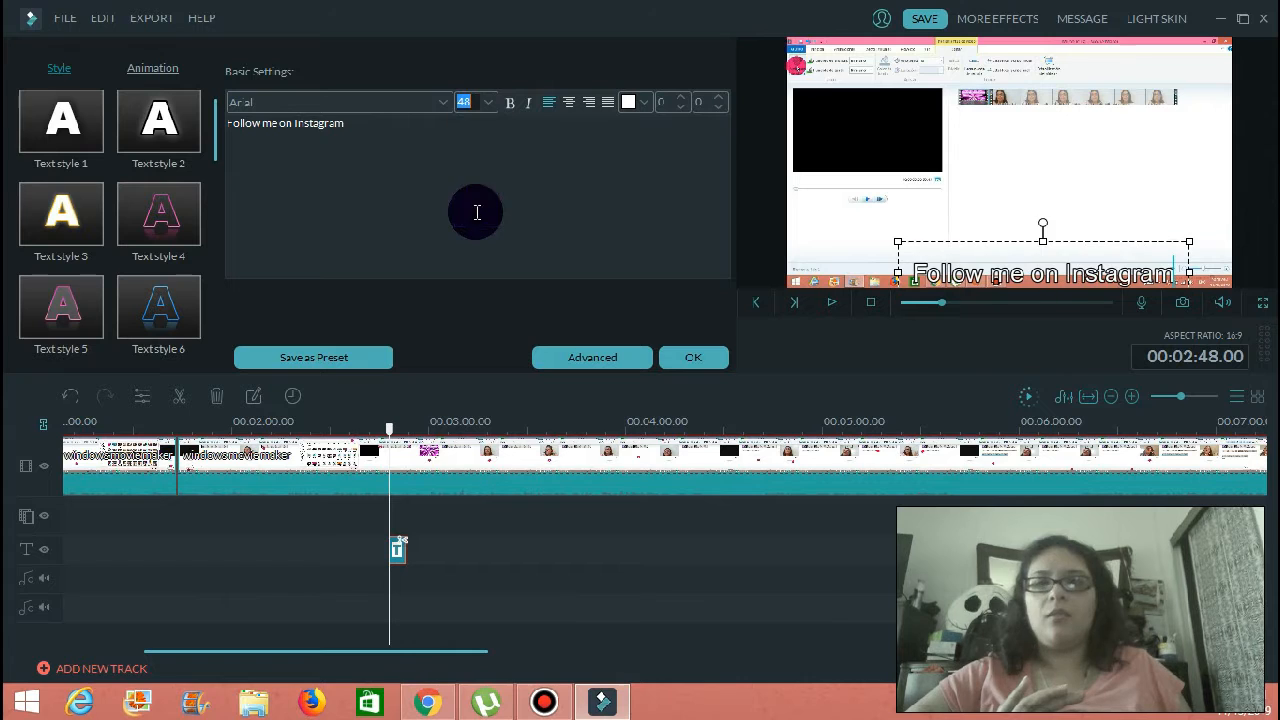
{"action": "left_click_drag", "start_coordinate": [1086, 237], "coordinate": [1034, 171]}
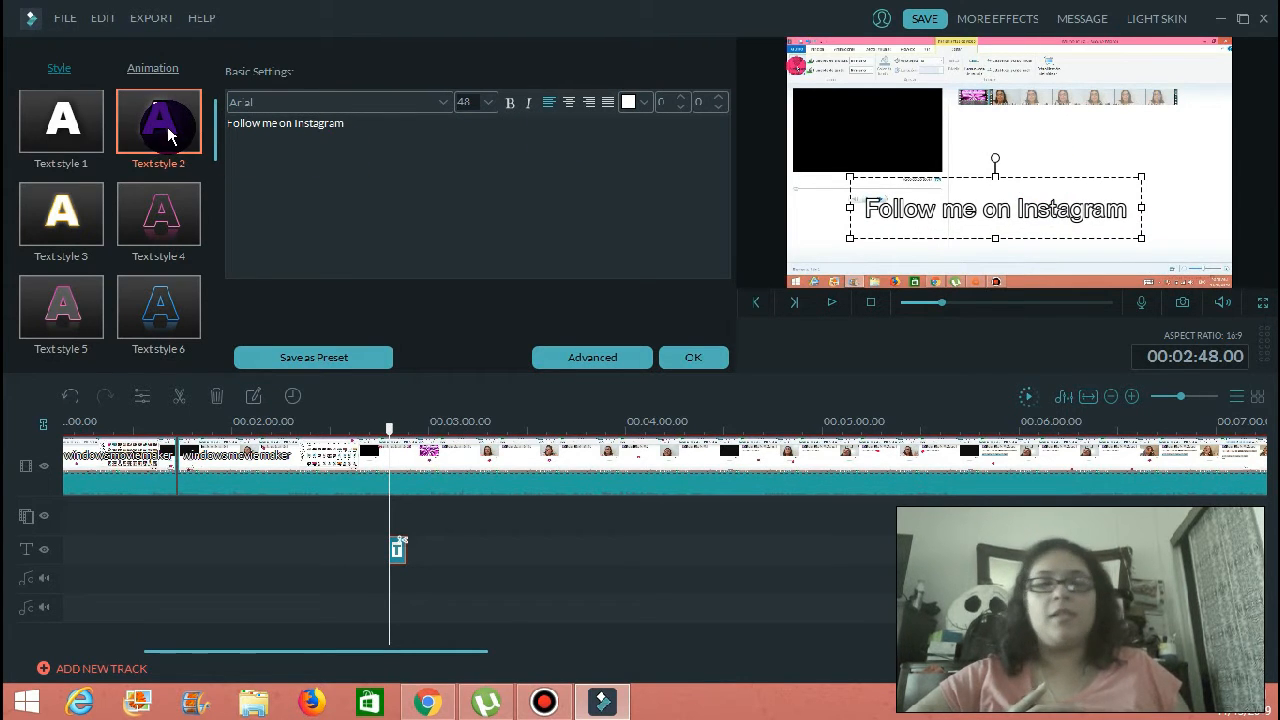
Apply the Down Insert animation to the subtitle and accept the text settings
{"action": "left_click", "coordinate": [140, 76]}
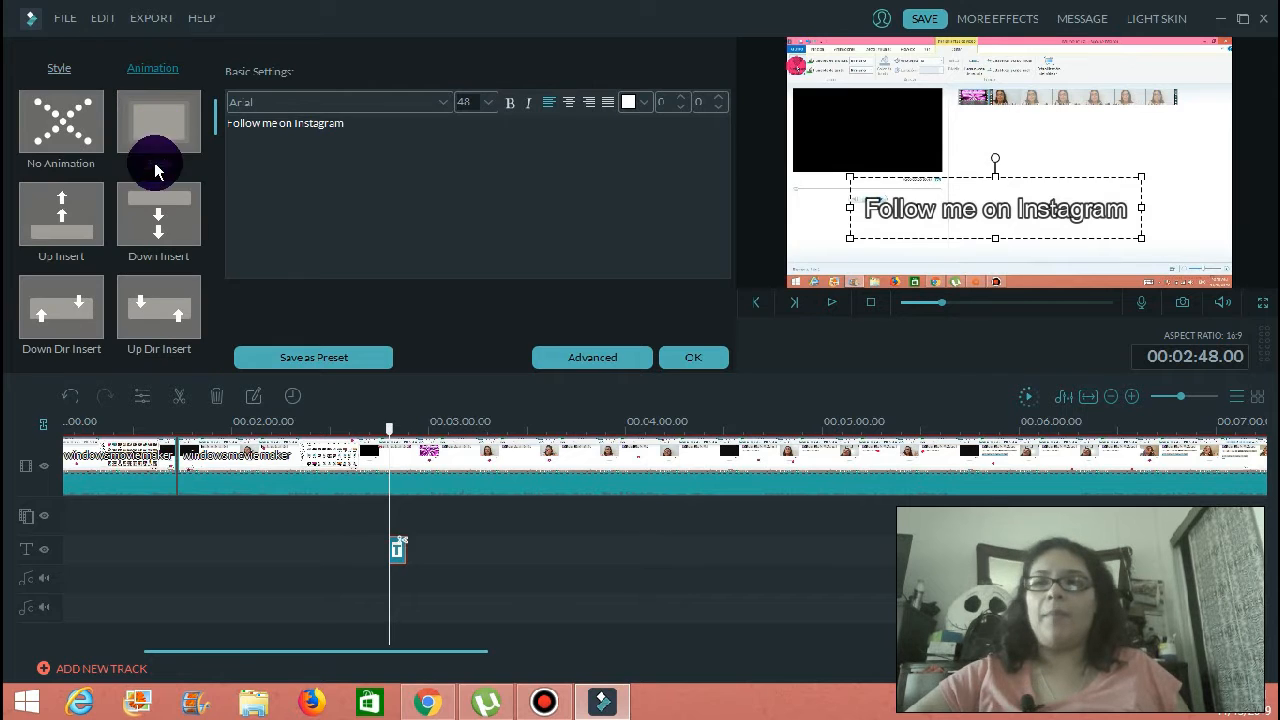
{"action": "left_click", "coordinate": [158, 218]}
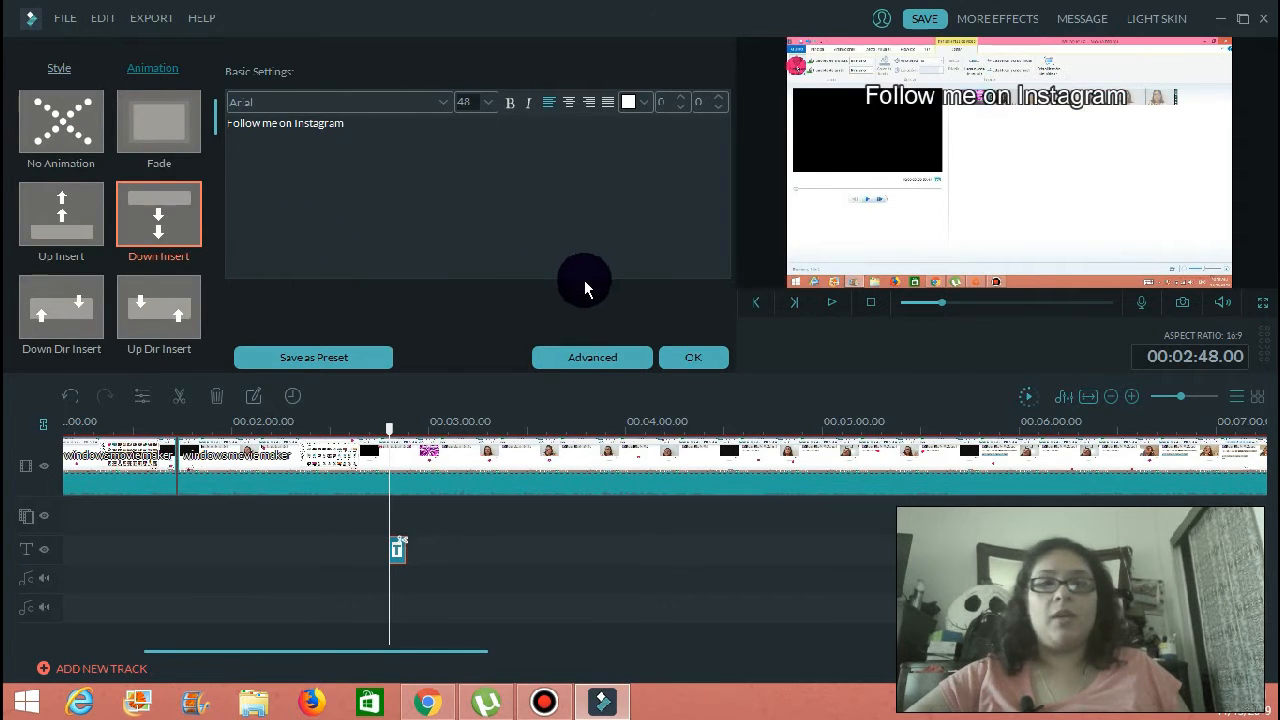
{"action": "left_click", "coordinate": [697, 362]}
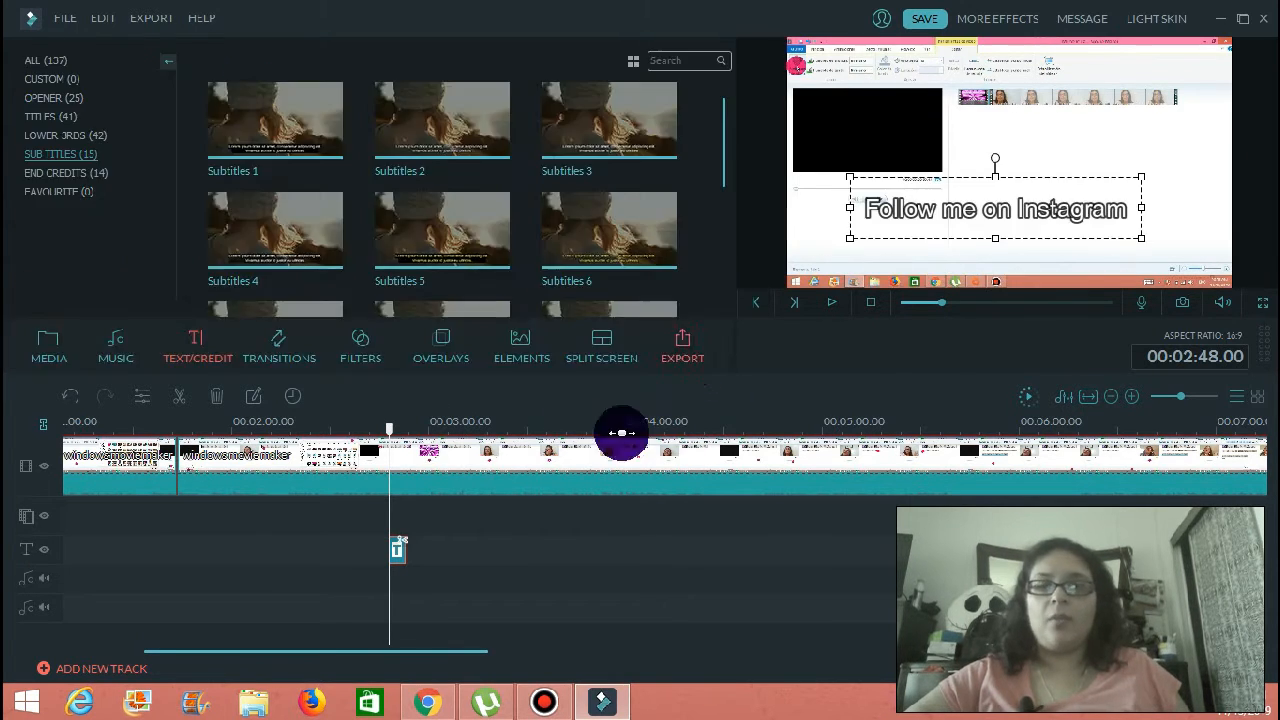
Extend the end of the subtitle to about 00:03:09.21 and play its opening to check the animation
{"action": "left_click_drag", "start_coordinate": [404, 551], "coordinate": [460, 556]}
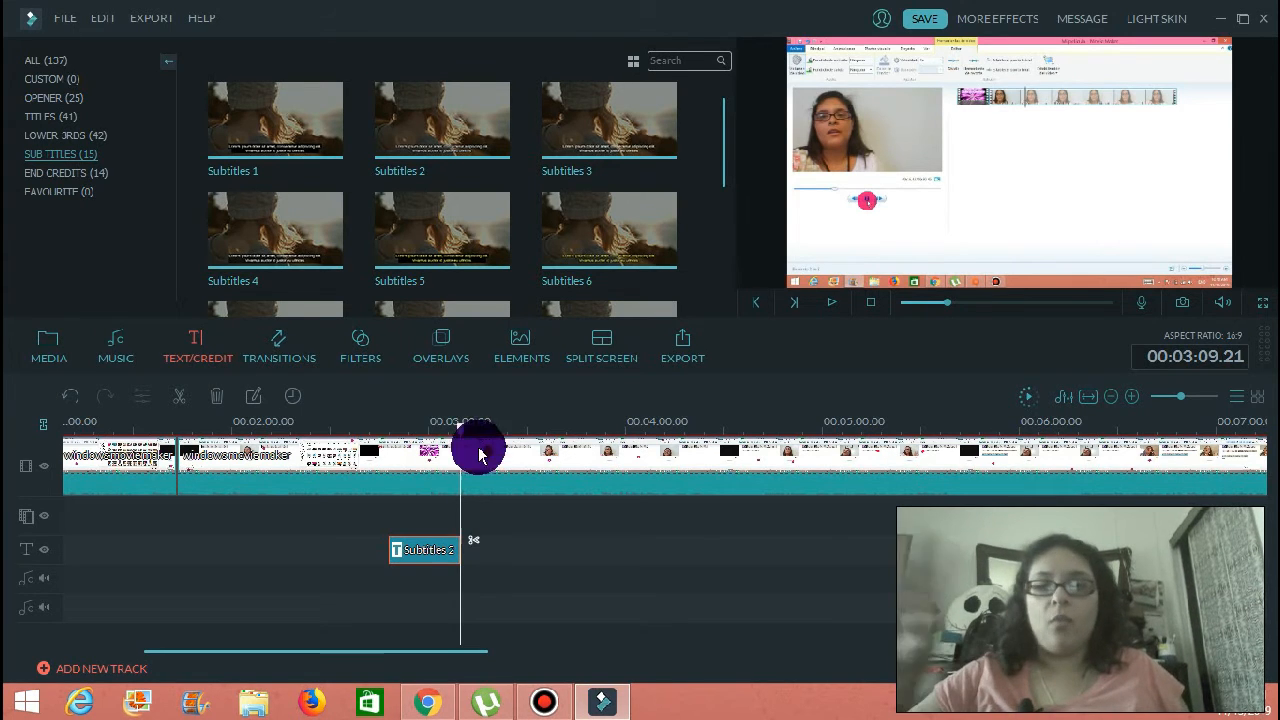
{"action": "left_click_drag", "start_coordinate": [460, 437], "coordinate": [385, 415]}
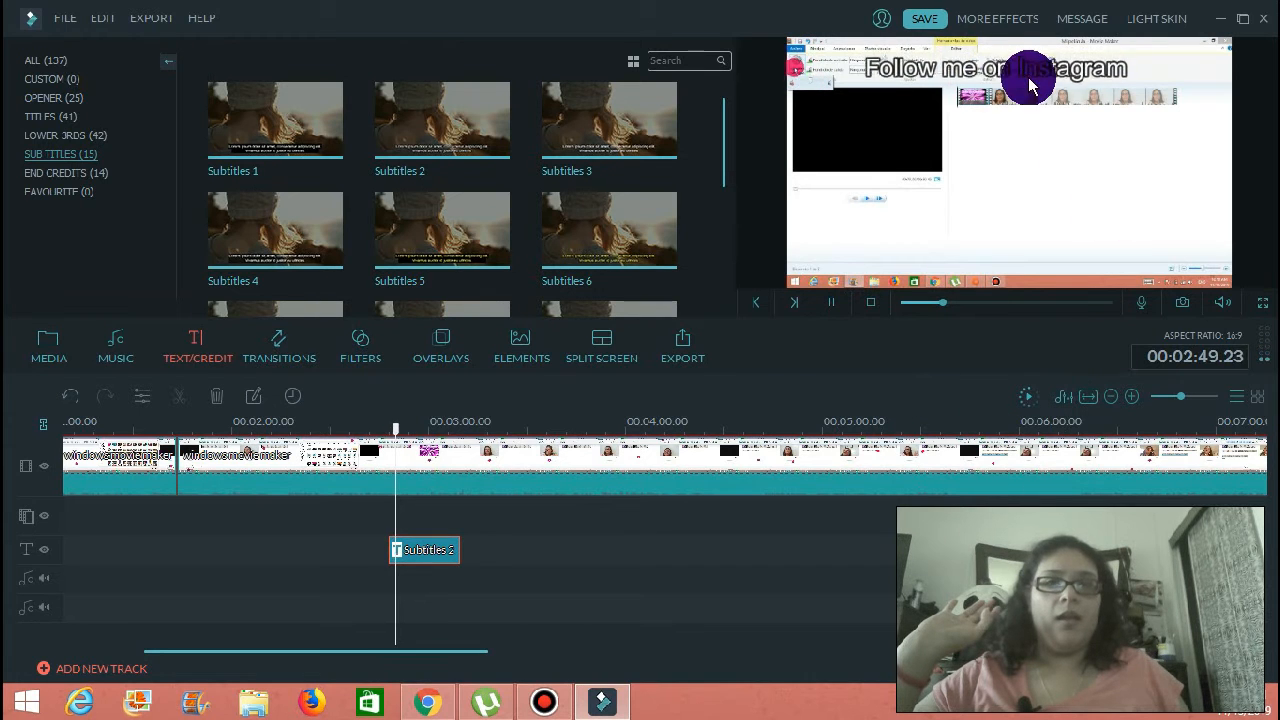
{"action": "left_click", "coordinate": [831, 303]}
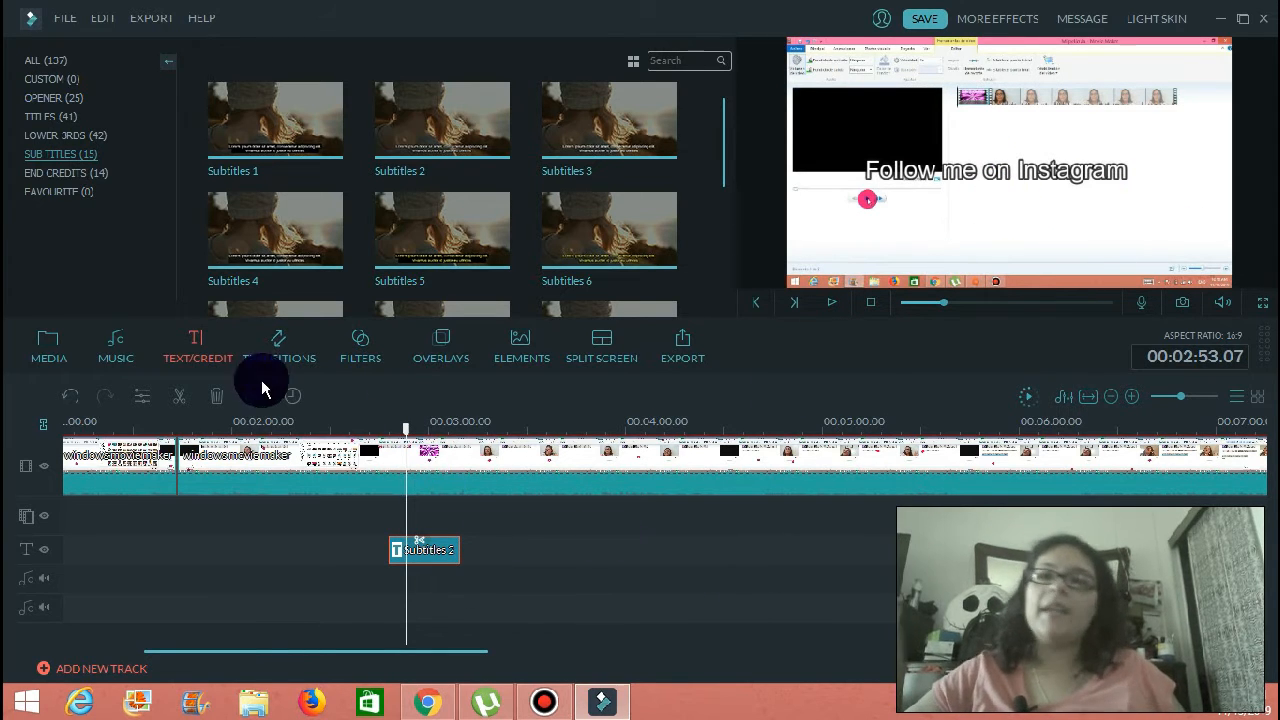
Look through the Titles, Subtitles and Lower 3rds text presets
{"action": "left_click", "coordinate": [64, 122]}
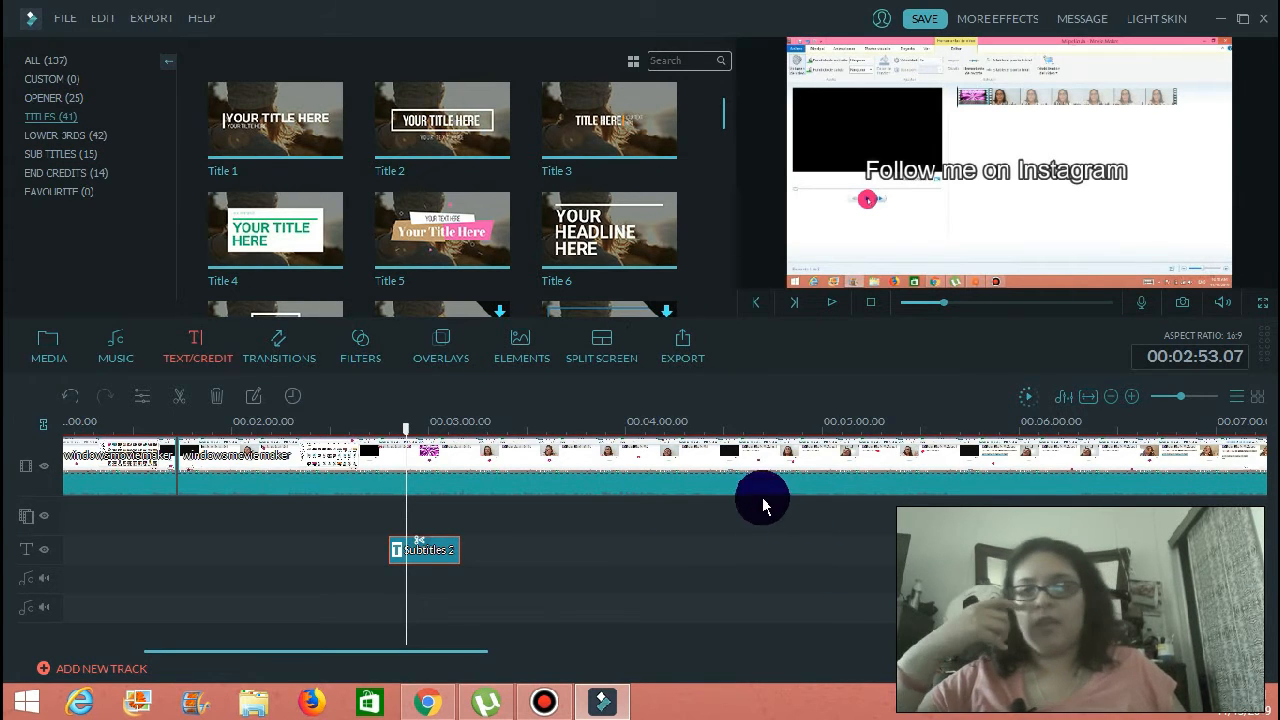
{"action": "left_click", "coordinate": [59, 157]}
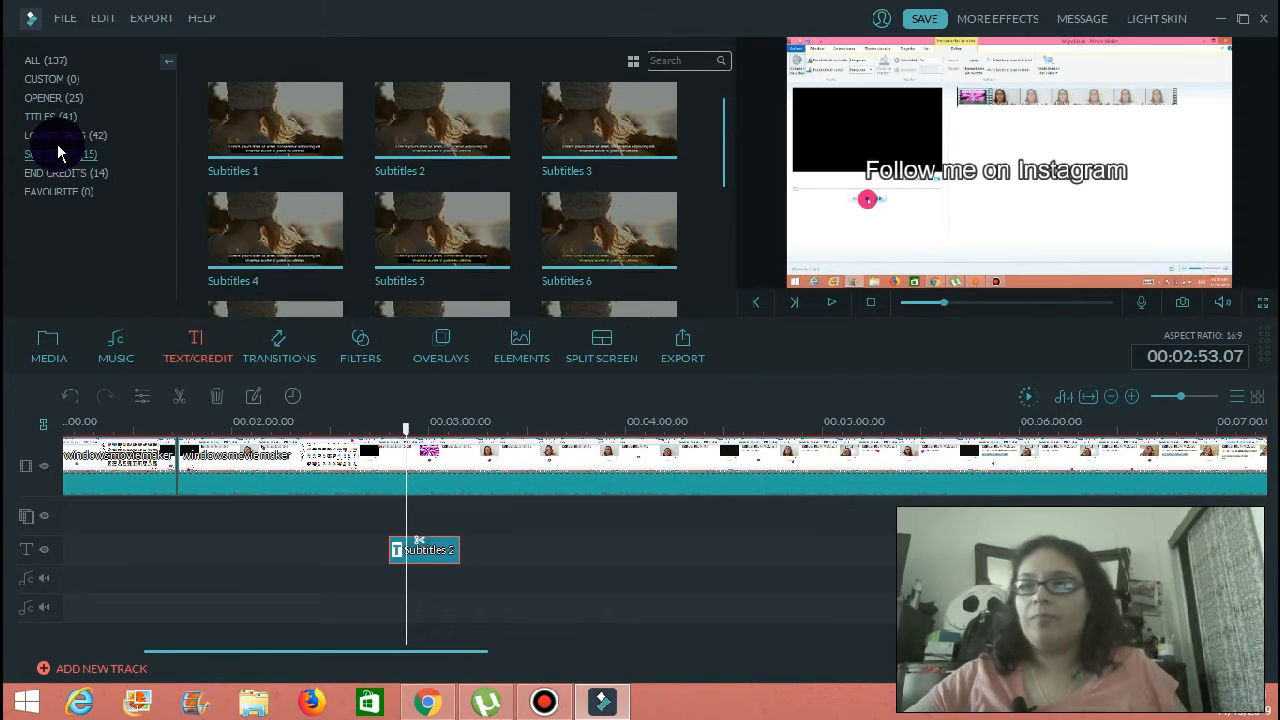
{"action": "left_click", "coordinate": [56, 140]}
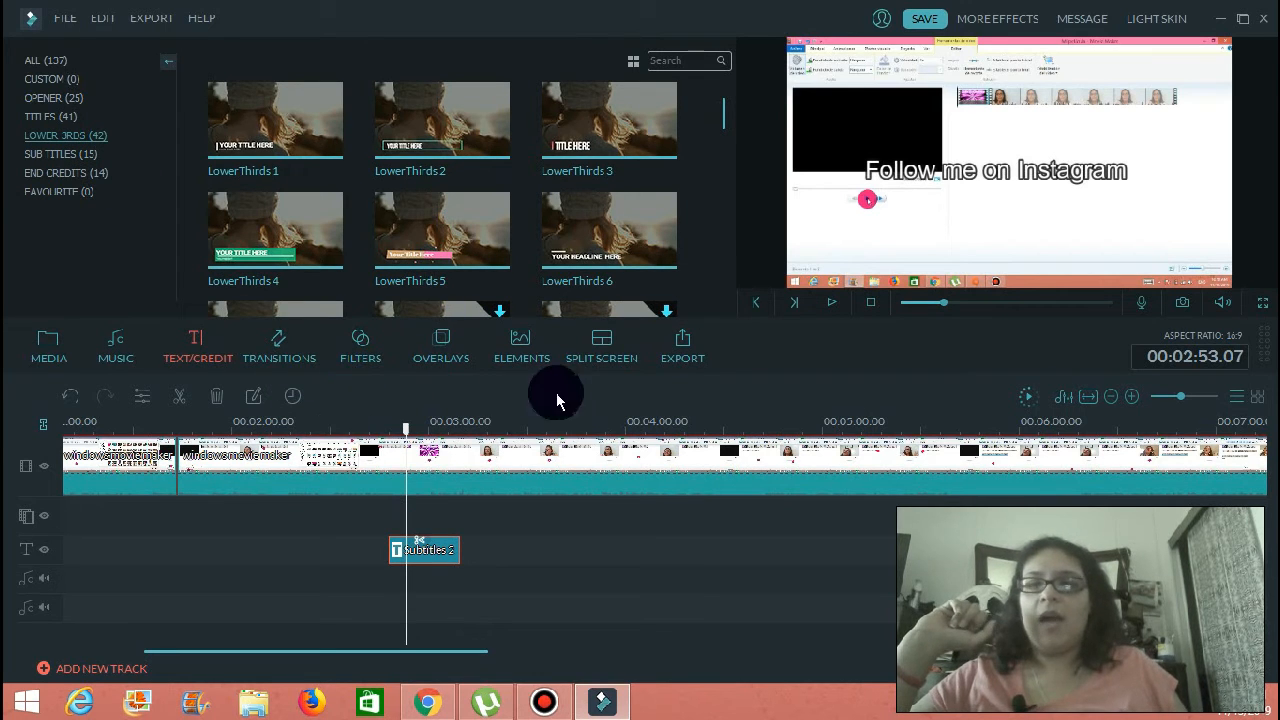
Show the Web elements library and bring the end of the windows moviemaker clip into view on the timeline
{"action": "left_click", "coordinate": [525, 350]}
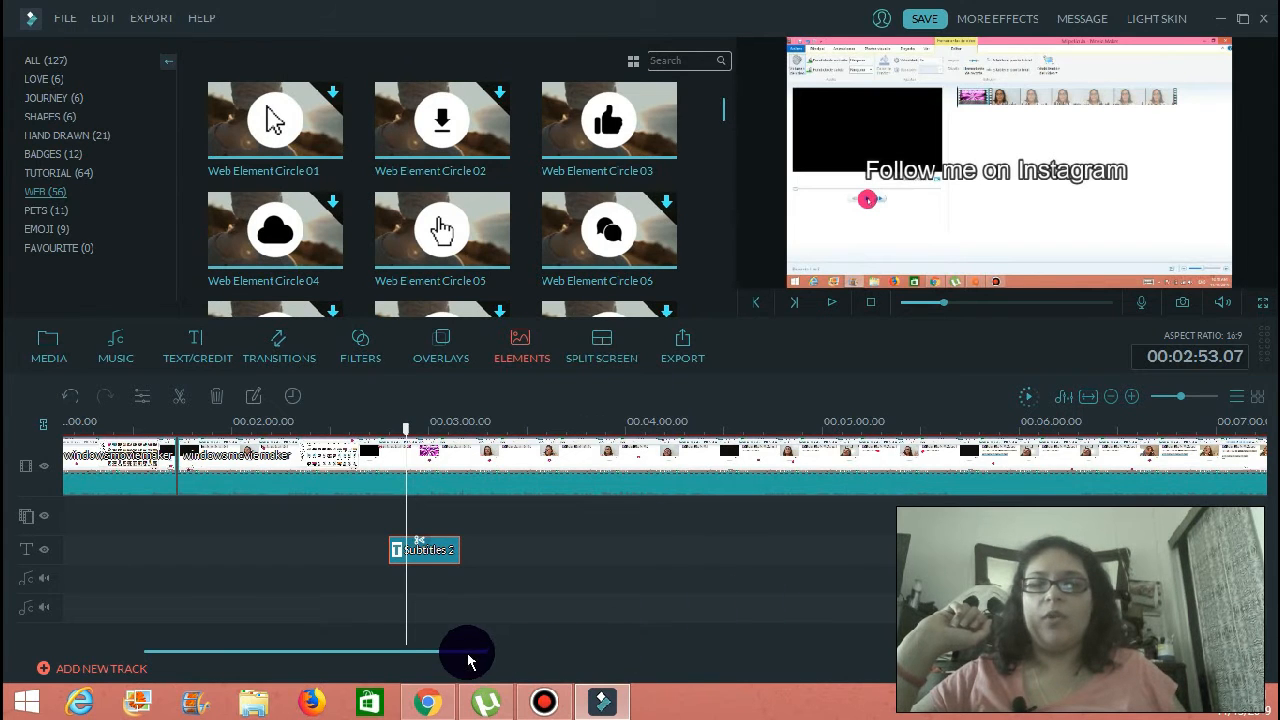
{"action": "left_click_drag", "start_coordinate": [468, 660], "coordinate": [975, 658]}
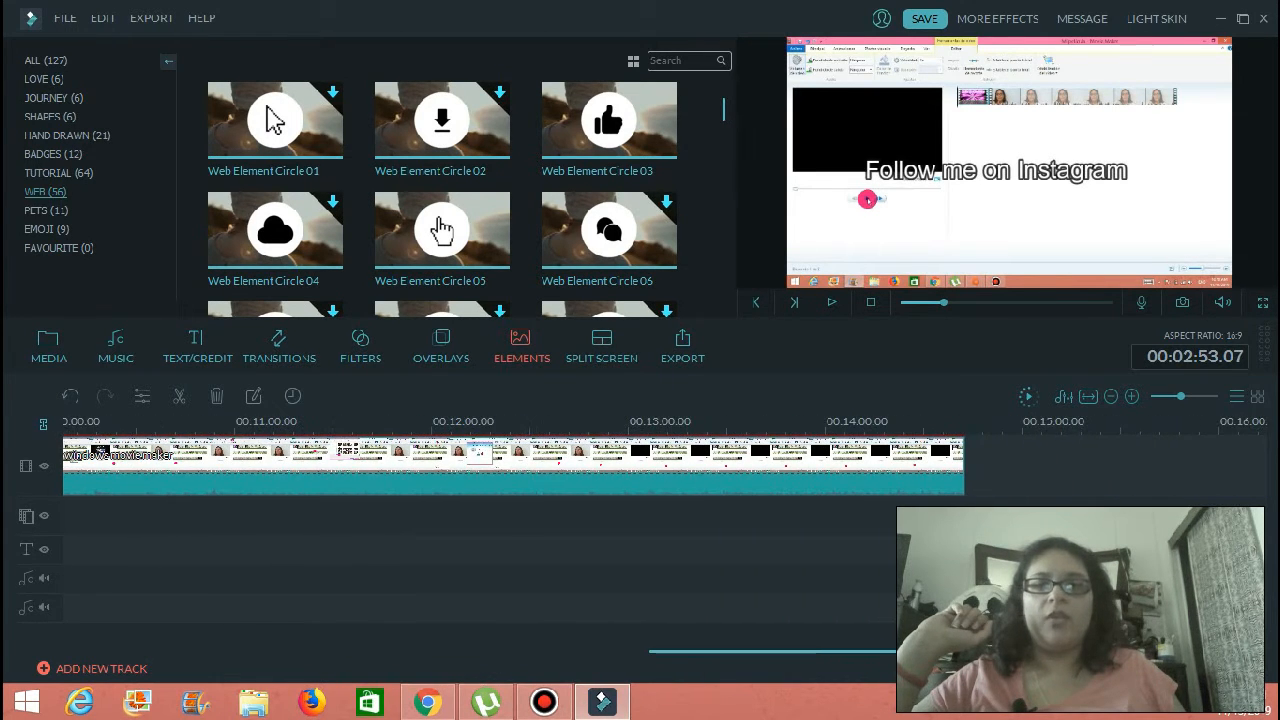
{"action": "left_click", "coordinate": [823, 460]}
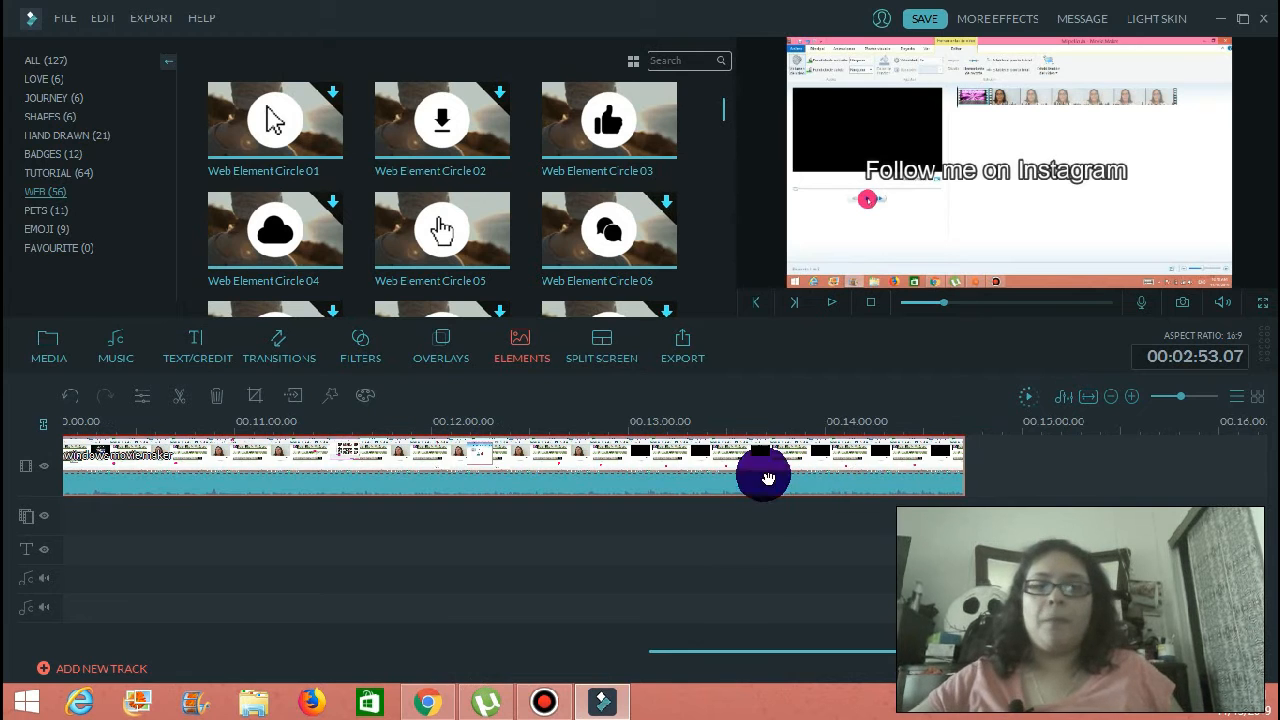
{"action": "double_click", "coordinate": [785, 470]}
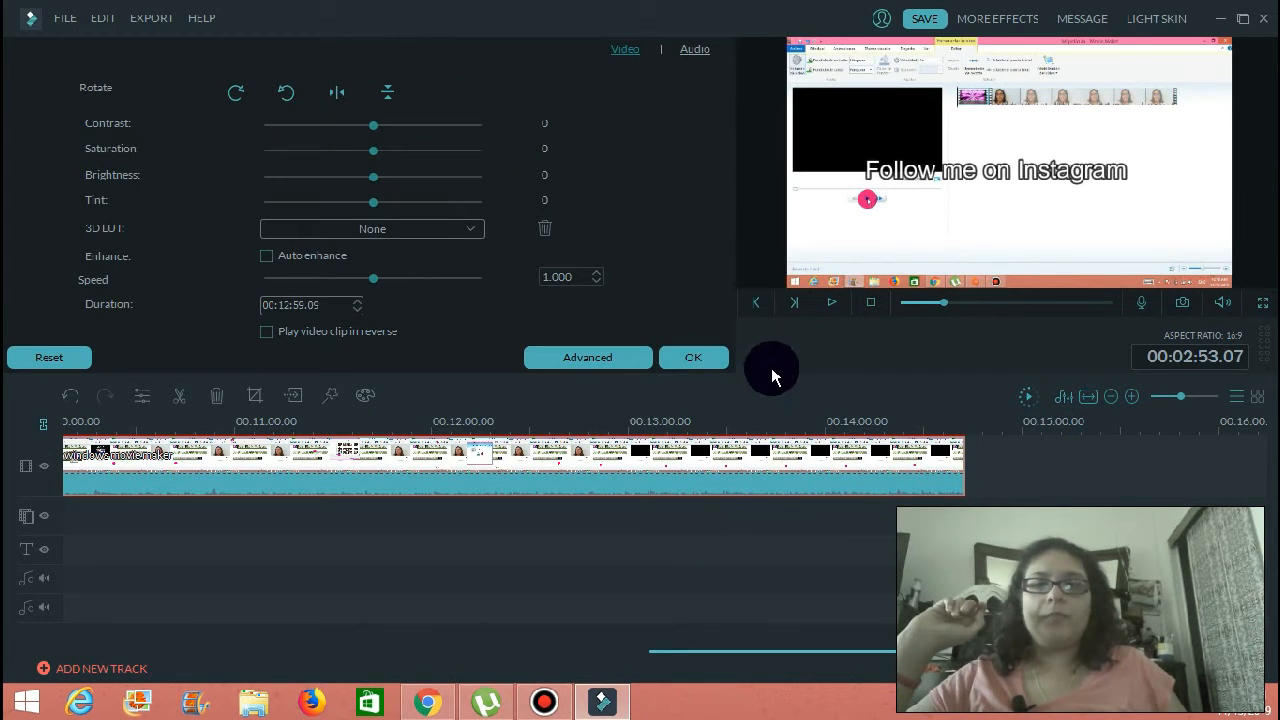
{"action": "left_click", "coordinate": [791, 490]}
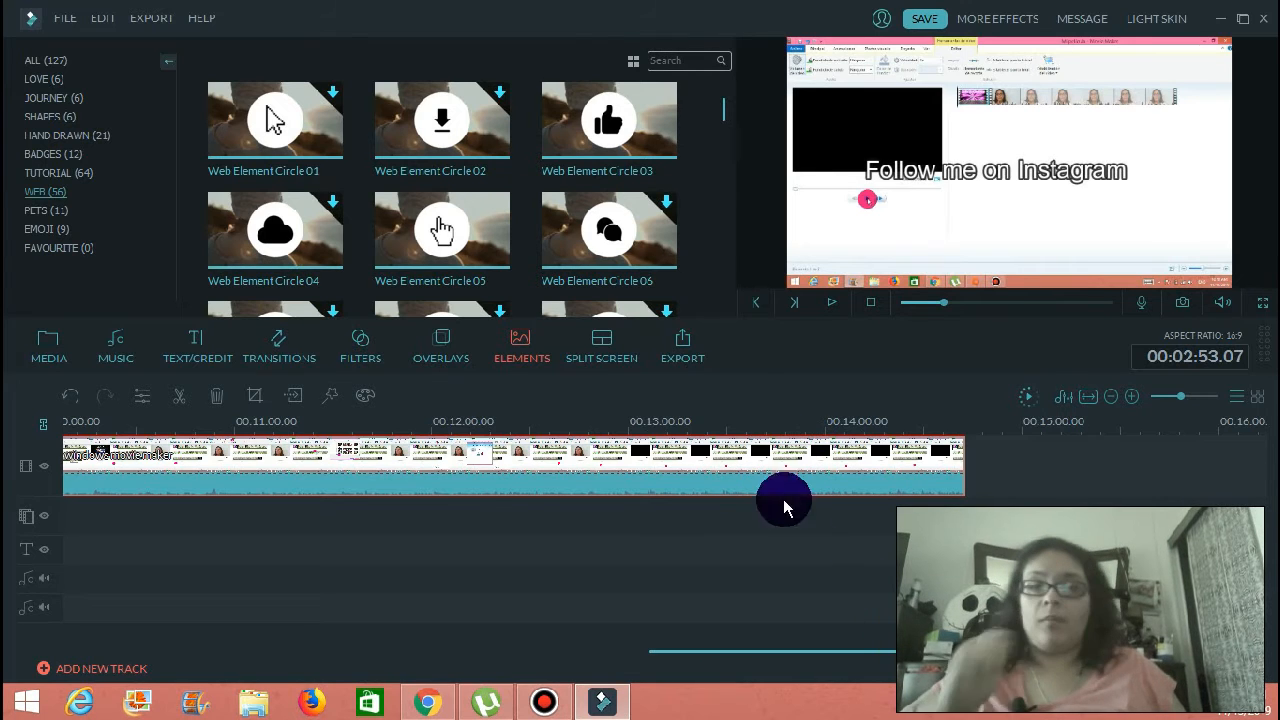
Try to place Web Element Circle 03 on the timeline near the end of the video and undo the placement
{"action": "left_click", "coordinate": [622, 126]}
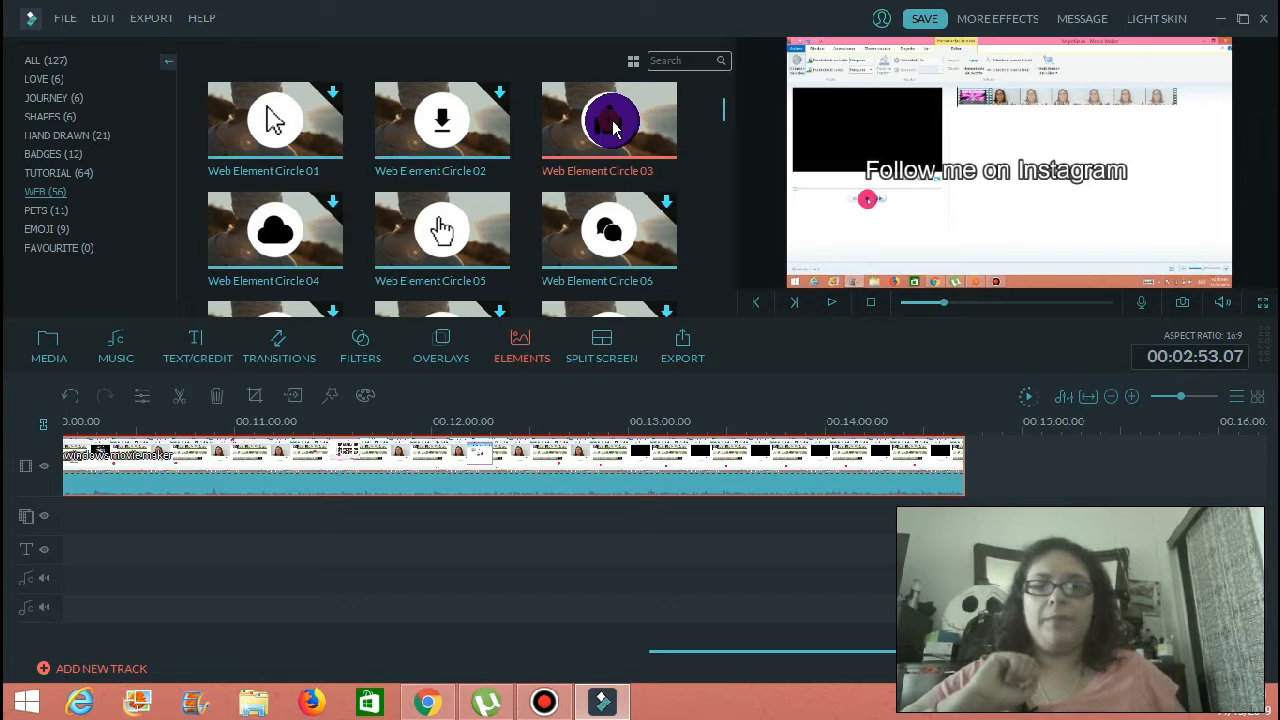
{"action": "left_click", "coordinate": [612, 126]}
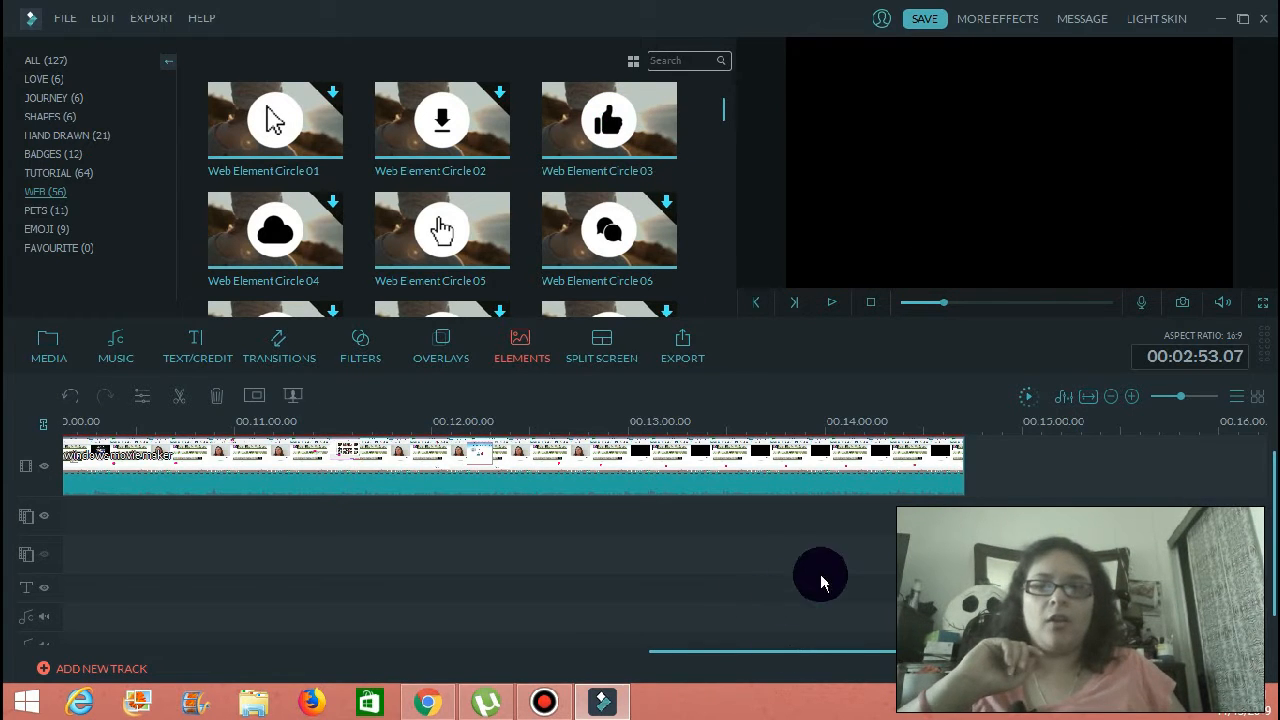
{"action": "left_click", "coordinate": [806, 461]}
{"action": "key", "text": "ctrl+z"}
Add Web Element Circle 03 to the overlay track at 00:13:42.14 and shrink it towards the upper-left part of the frame
{"action": "left_click_drag", "start_coordinate": [451, 429], "coordinate": [662, 472]}
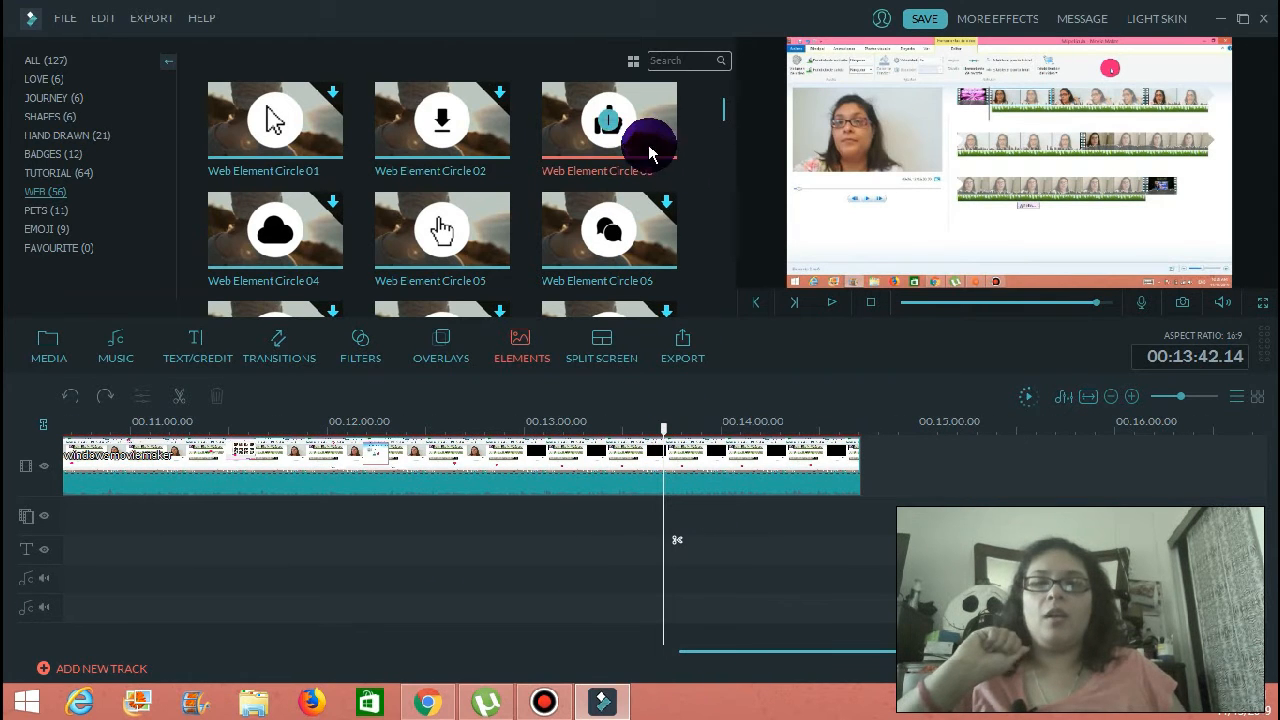
{"action": "left_click", "coordinate": [611, 125]}
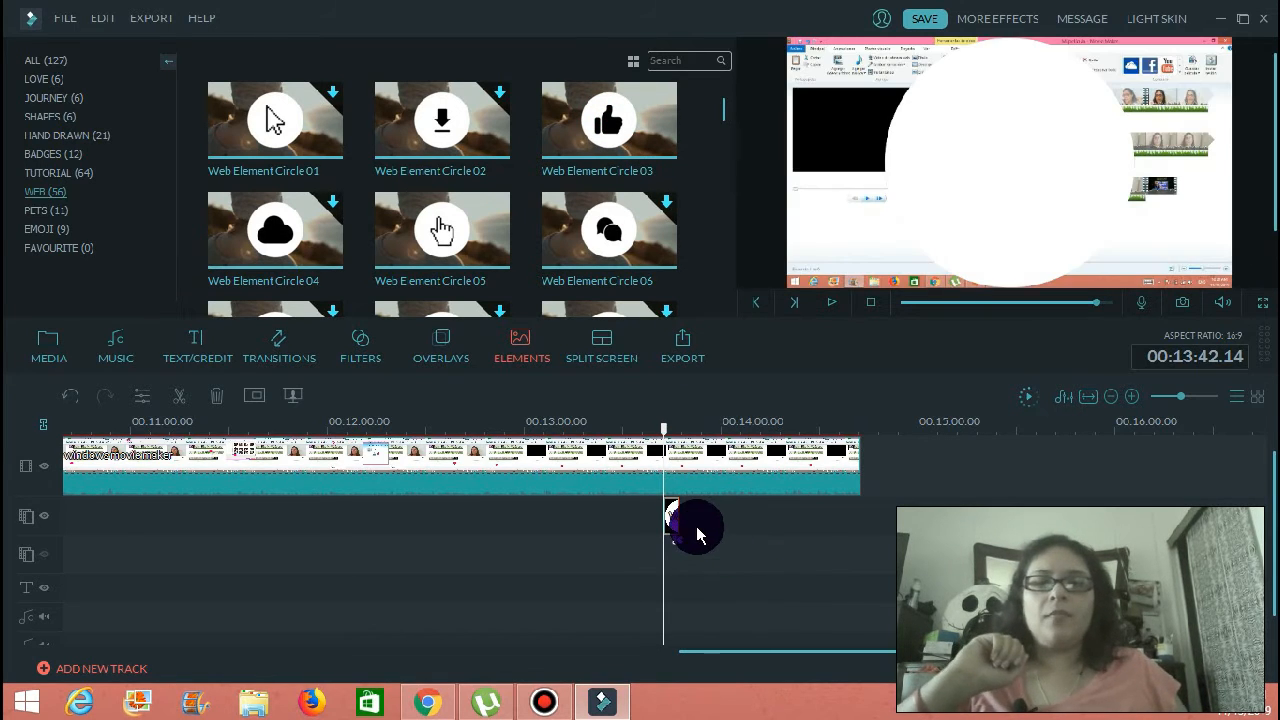
{"action": "left_click", "coordinate": [1148, 288]}
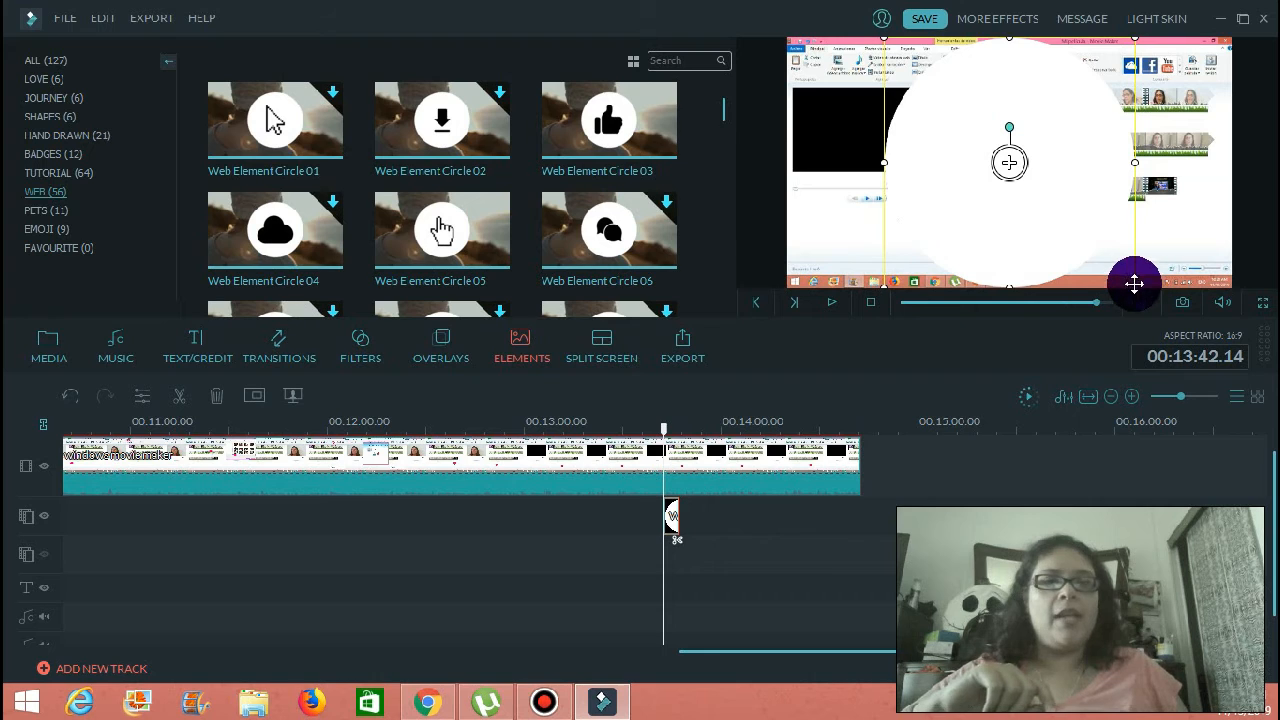
{"action": "left_click_drag", "start_coordinate": [1134, 284], "coordinate": [877, 107]}
Apply the Photo Spin 3 motion to the thumbs-up element and resize it to fit the left half of the frame
{"action": "double_click", "coordinate": [677, 515]}
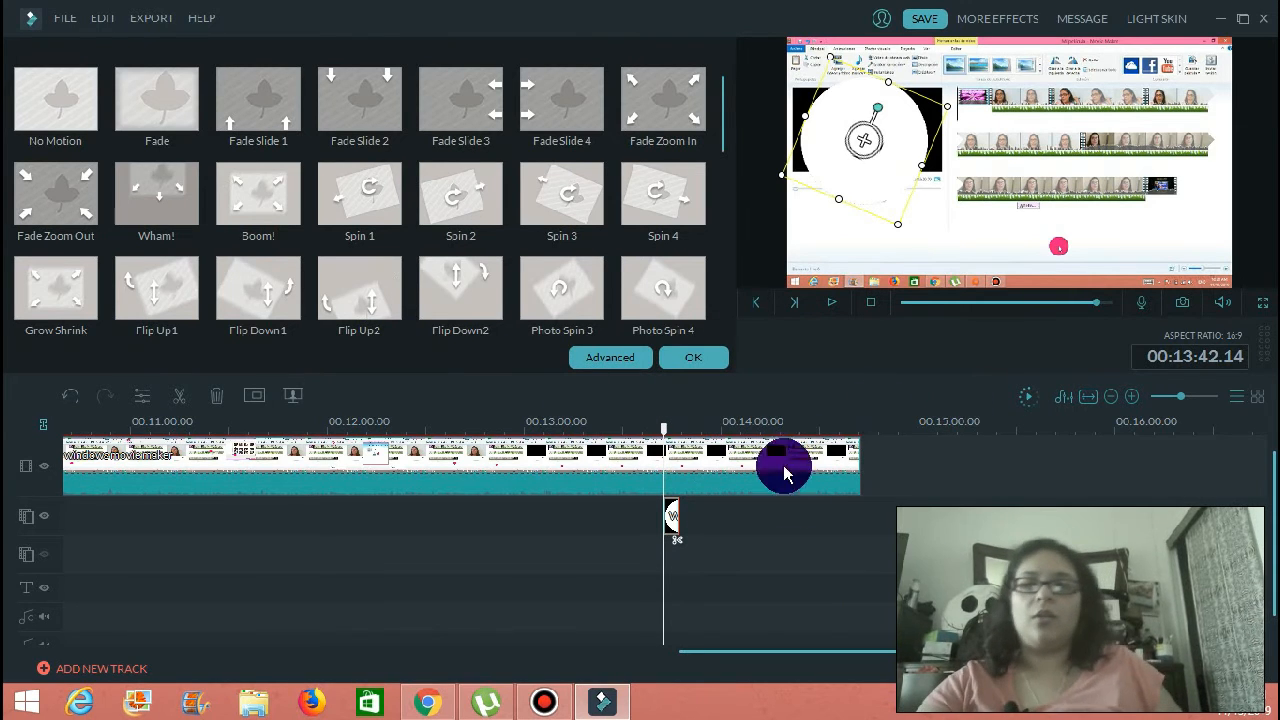
{"action": "left_click", "coordinate": [570, 300]}
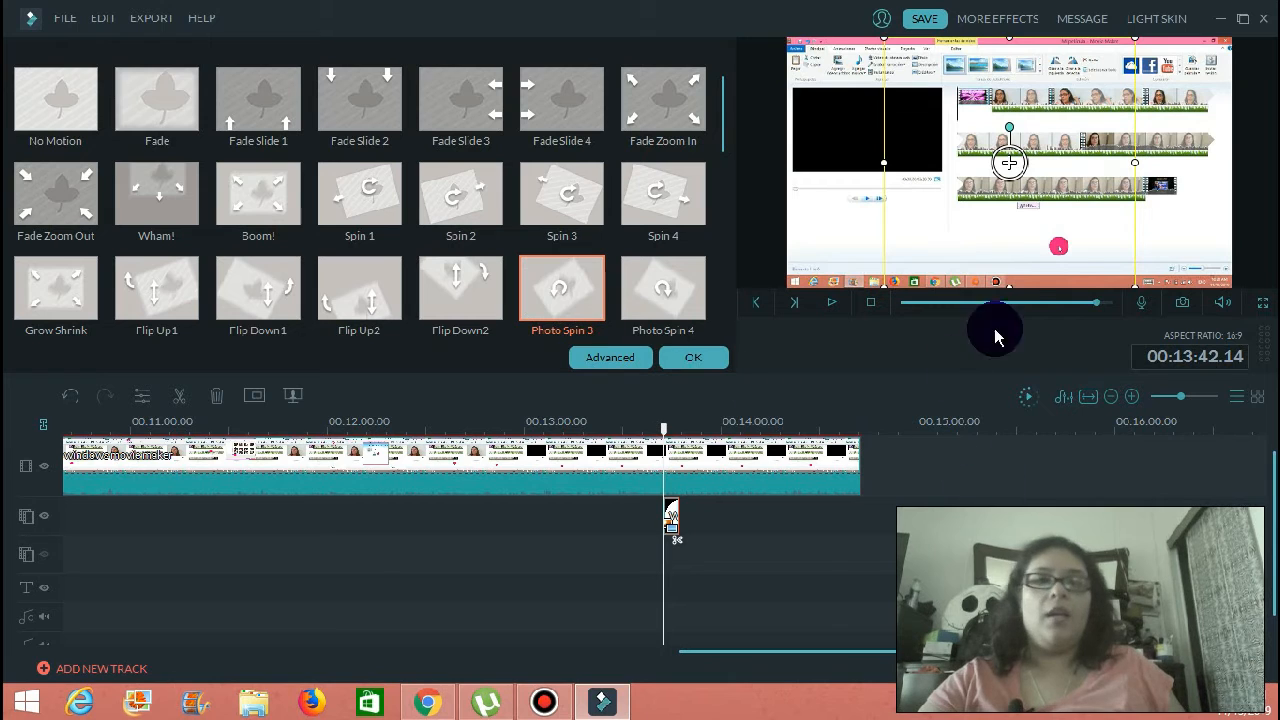
{"action": "mouse_move", "coordinate": [1134, 288]}
{"action": "left_mouse_down"}
{"action": "mouse_move", "coordinate": [998, 118]}
{"action": "mouse_move", "coordinate": [874, 147]}
{"action": "left_mouse_up"}
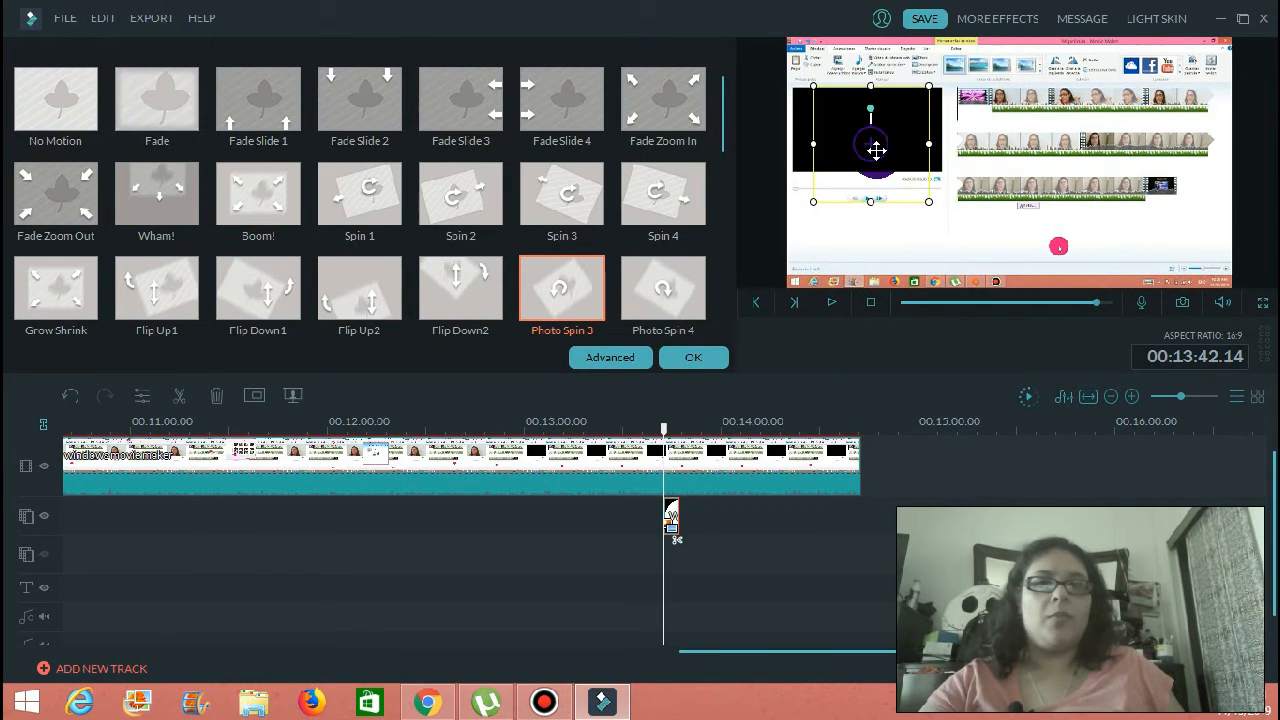
{"action": "left_click", "coordinate": [693, 357]}
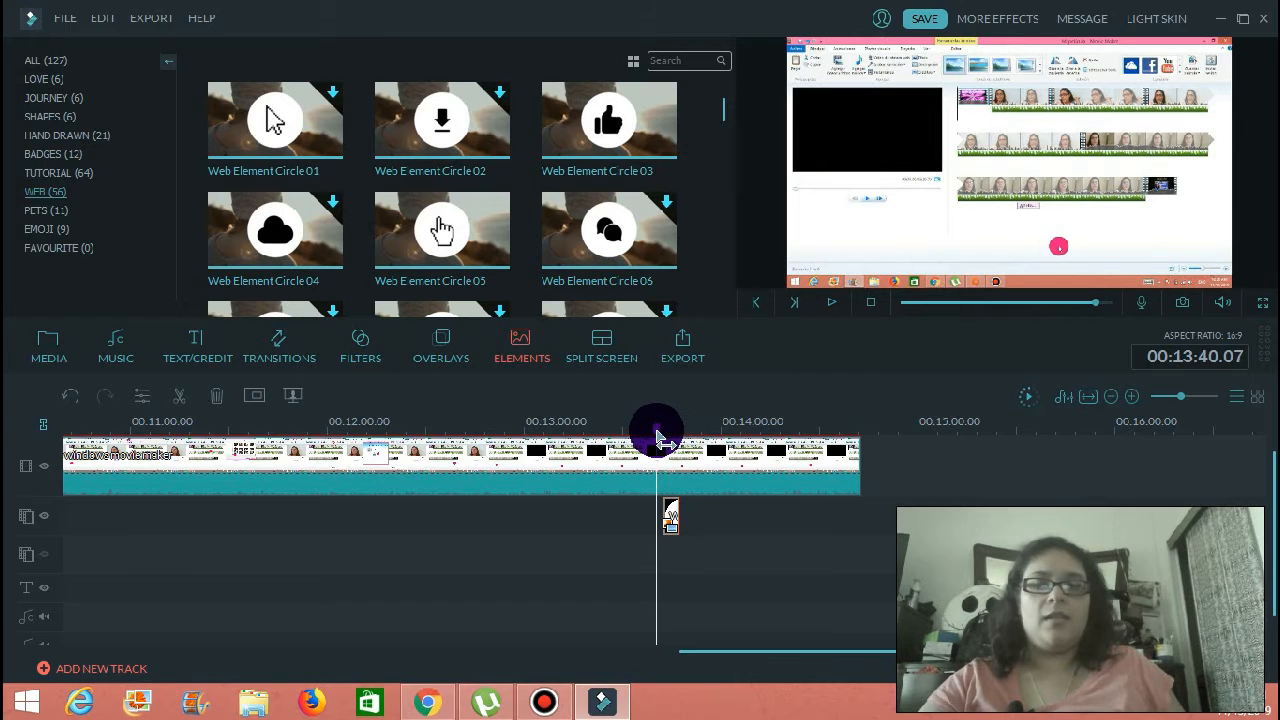
Play the timeline from 00:13:40.07 across the spinning element and browse the other Web elements
{"action": "left_click", "coordinate": [831, 305]}
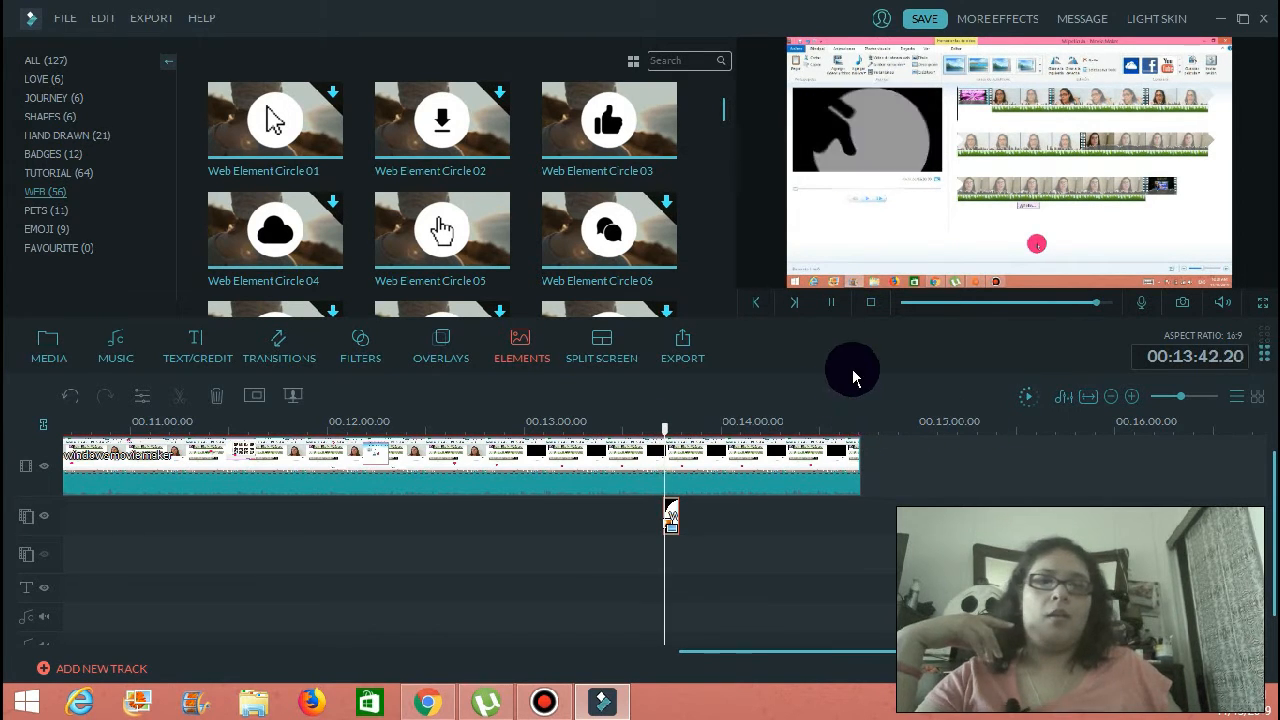
{"action": "left_click", "coordinate": [833, 301]}
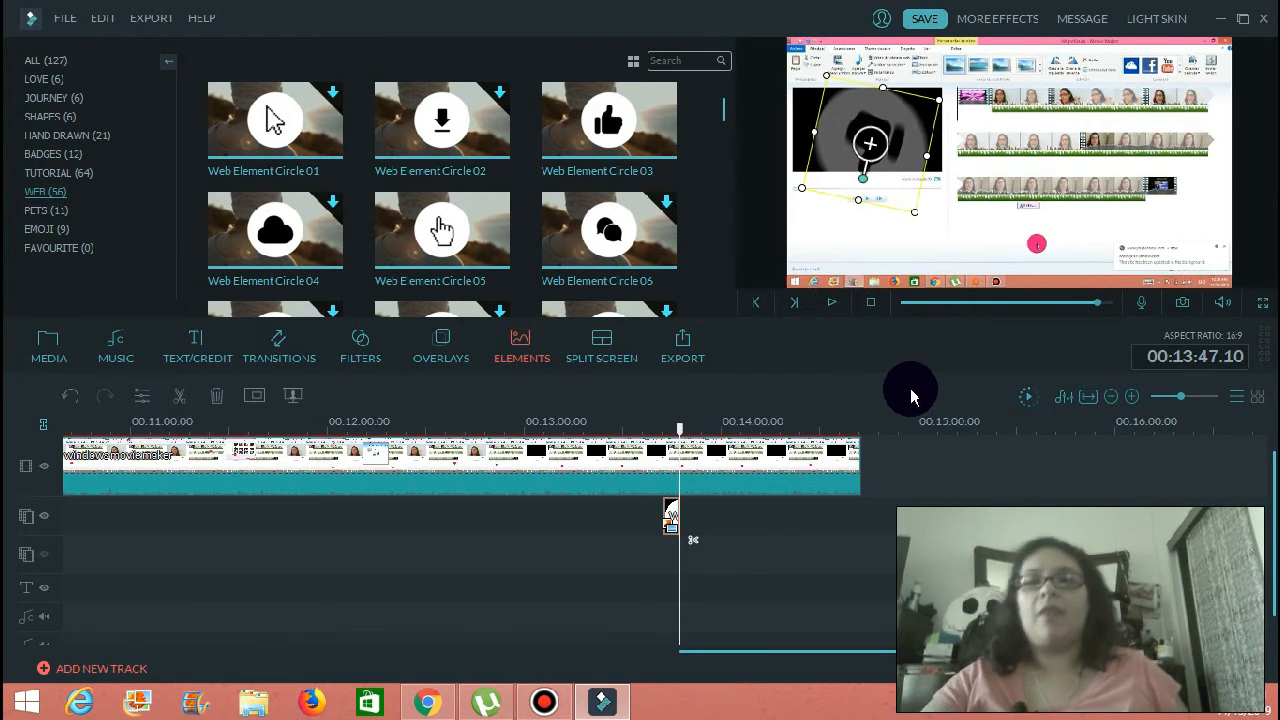
{"action": "scroll", "coordinate": [735, 183], "scroll_direction": "down", "scroll_amount": 3}
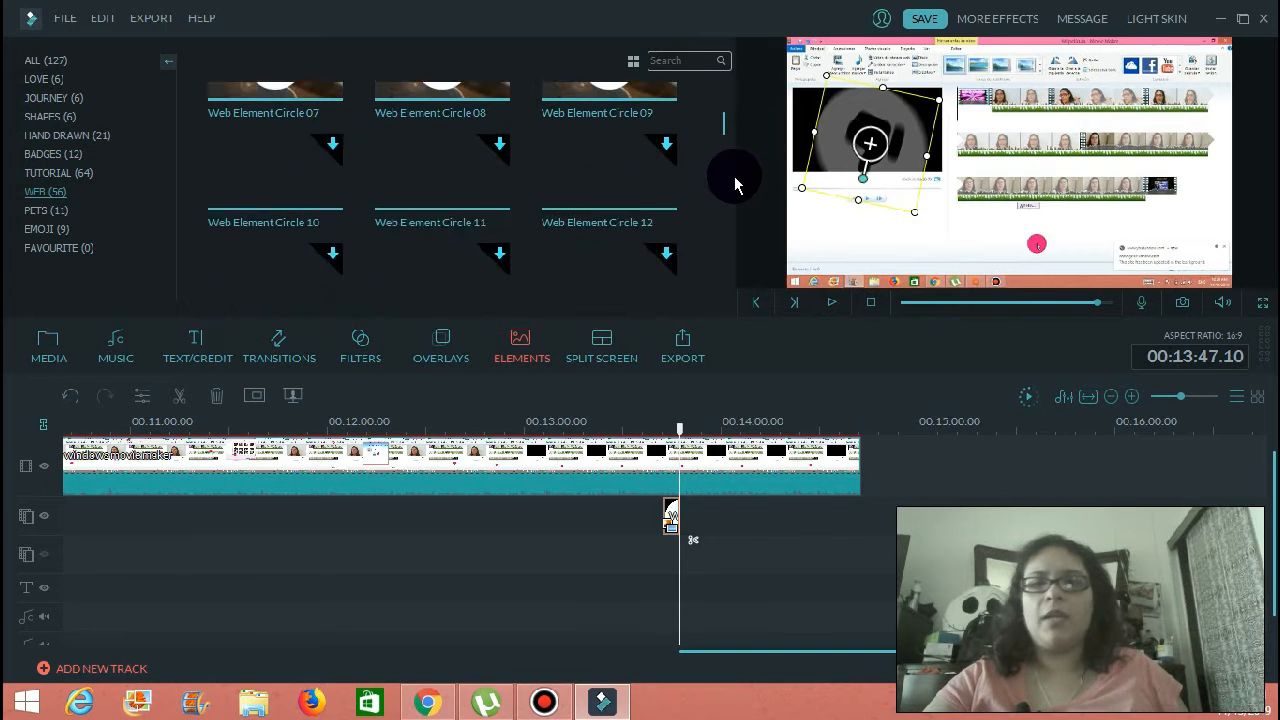
{"action": "scroll", "coordinate": [735, 184], "scroll_direction": "down", "scroll_amount": 3}
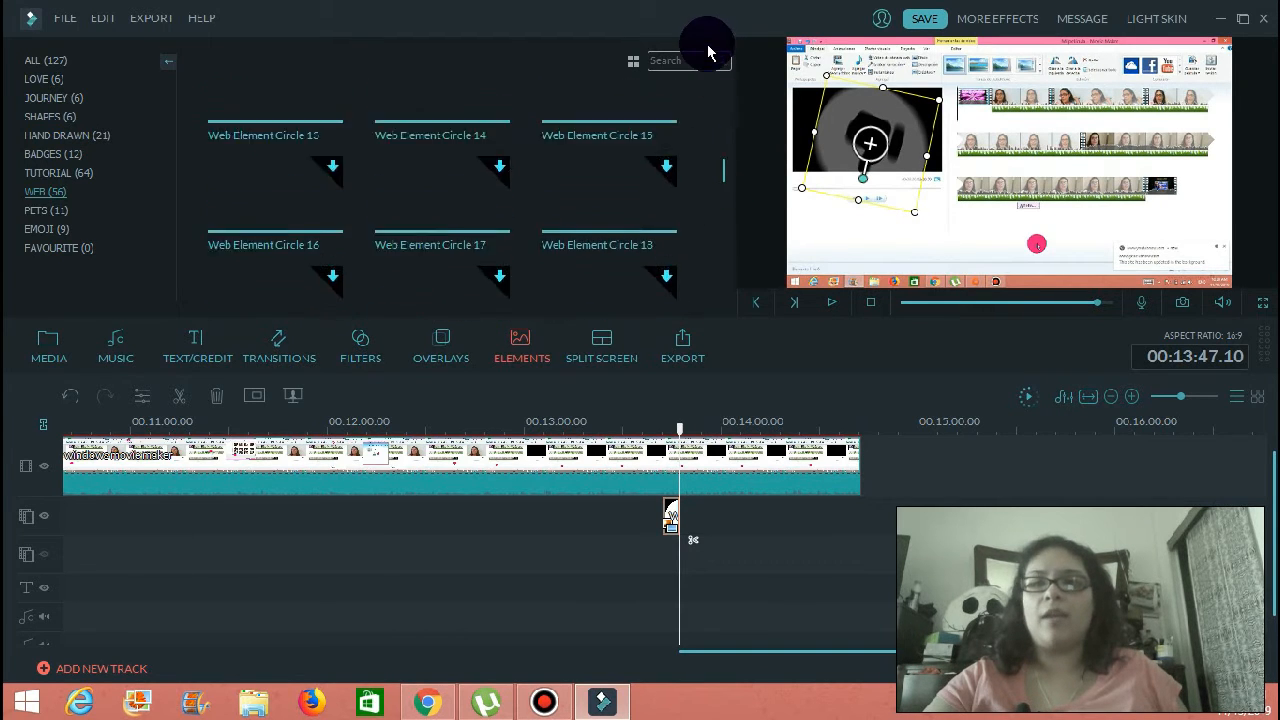
Add the subscribe image from the media album to the overlay track at 00:13:52.07 and shrink it into the lower part of the frame
{"action": "left_click", "coordinate": [45, 345]}
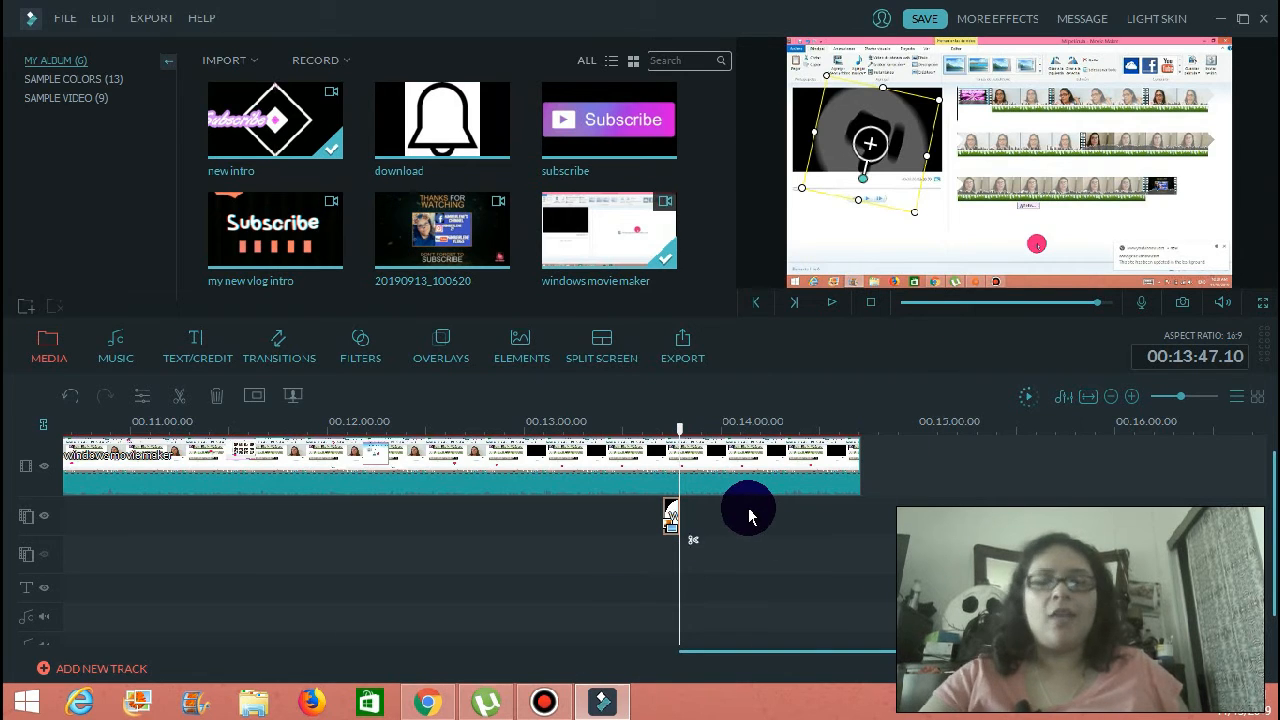
{"action": "left_click", "coordinate": [647, 125]}
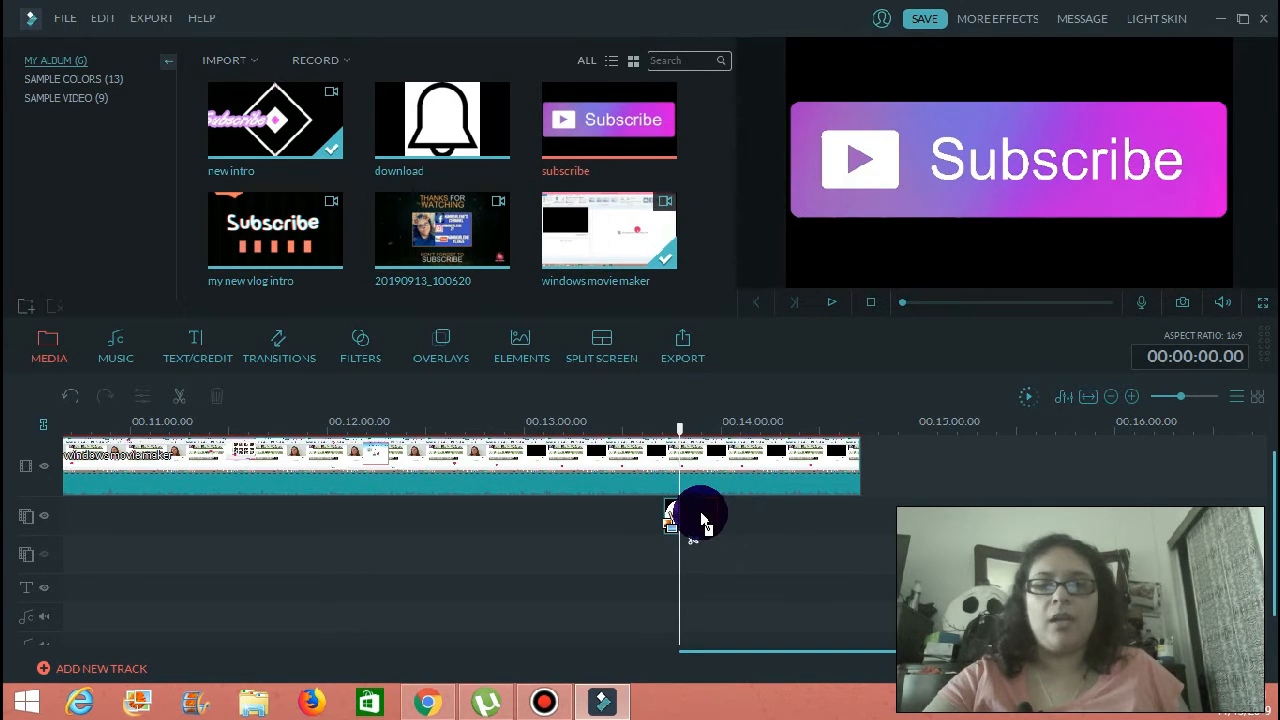
{"action": "left_click_drag", "start_coordinate": [697, 519], "coordinate": [696, 517]}
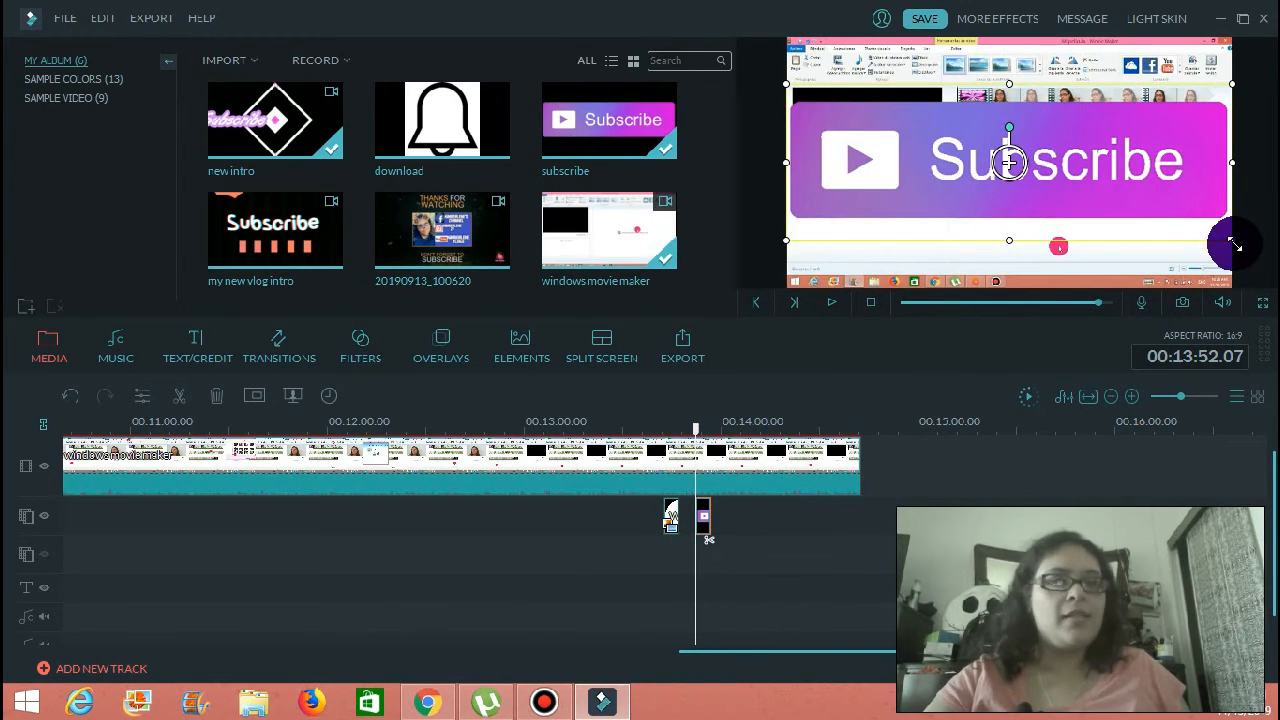
{"action": "left_click_drag", "start_coordinate": [1230, 240], "coordinate": [956, 241]}
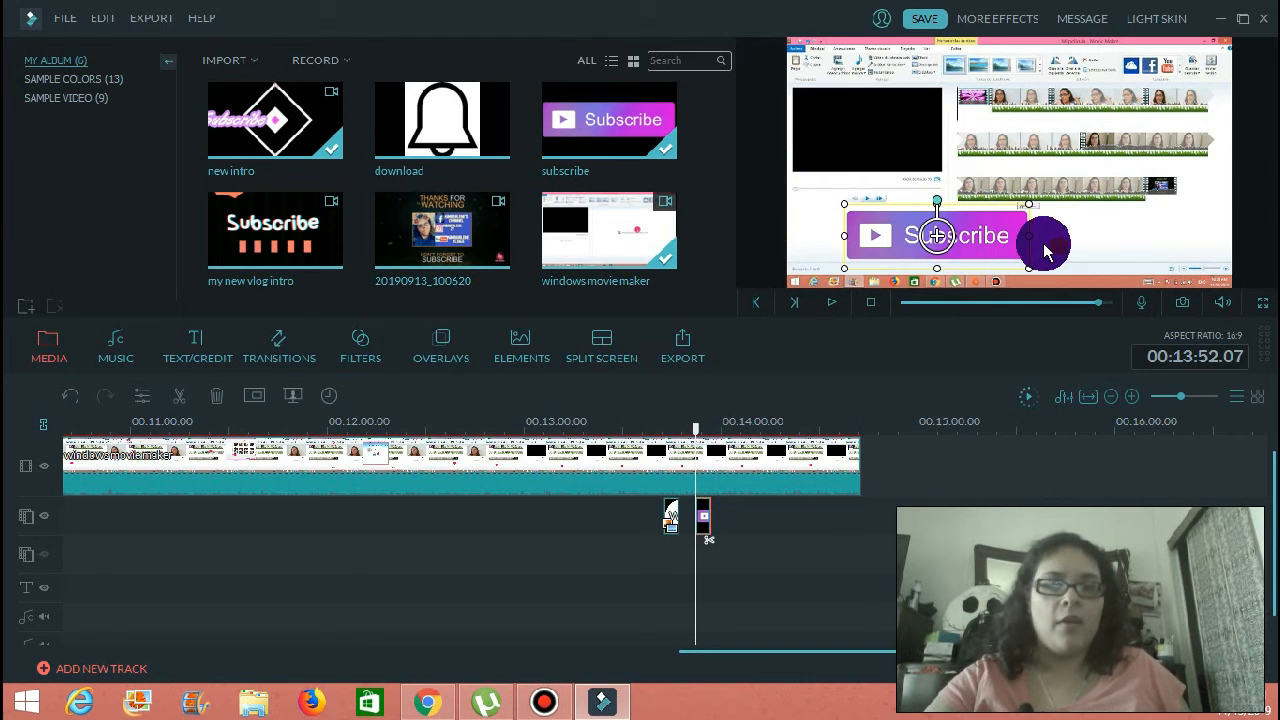
Apply the Photo Spin 3 motion to the subscribe image, then shrink it and move it to the lower-right part of the frame
{"action": "double_click", "coordinate": [699, 514]}
{"action": "left_click", "coordinate": [545, 295]}
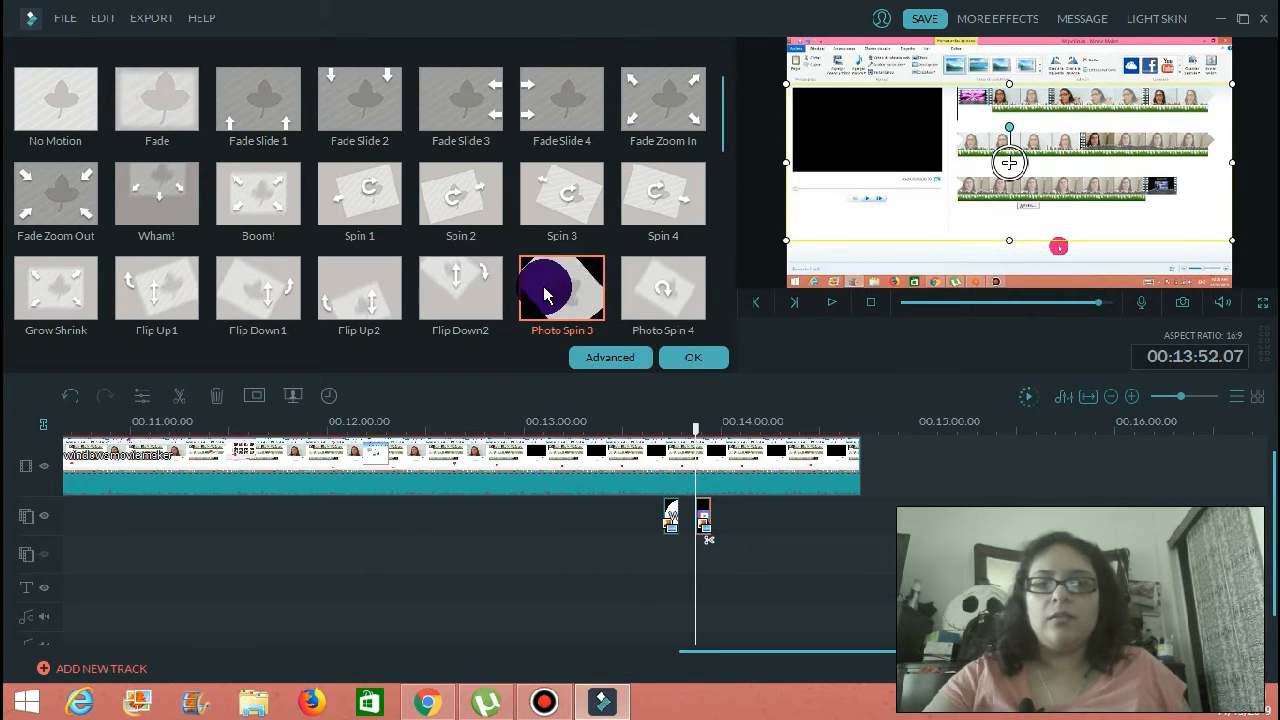
{"action": "left_click_drag", "start_coordinate": [1232, 240], "coordinate": [945, 136]}
{"action": "left_click_drag", "start_coordinate": [882, 100], "coordinate": [1106, 223]}
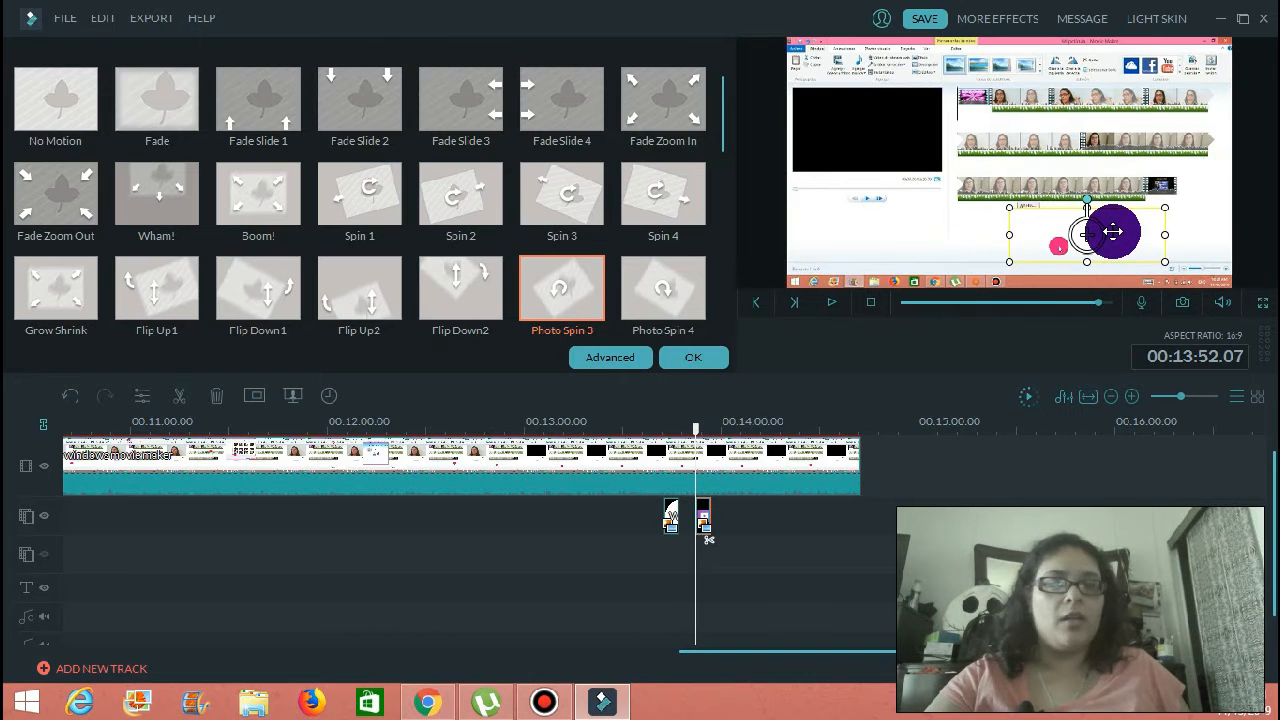
{"action": "left_click", "coordinate": [693, 357]}
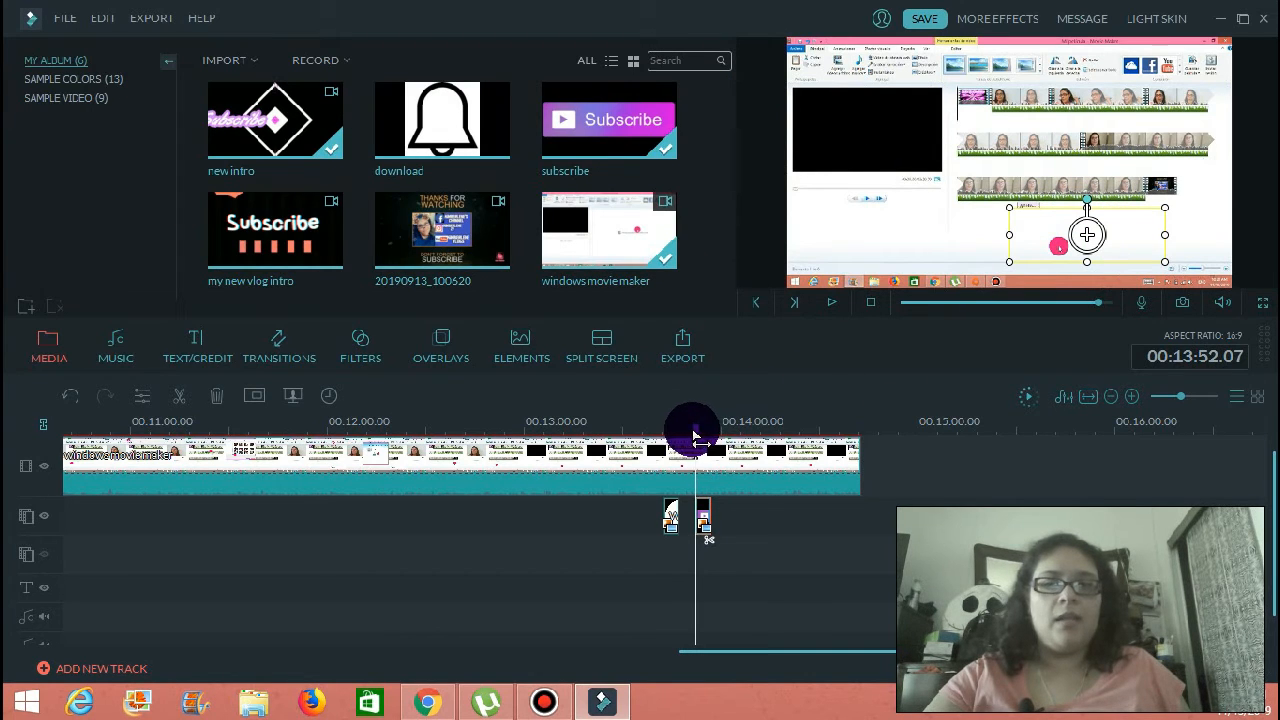
Play the timeline from just before the subscribe image across its spin, then view the split-screen layouts
{"action": "left_click_drag", "start_coordinate": [693, 433], "coordinate": [686, 429]}
{"action": "left_click", "coordinate": [834, 310]}
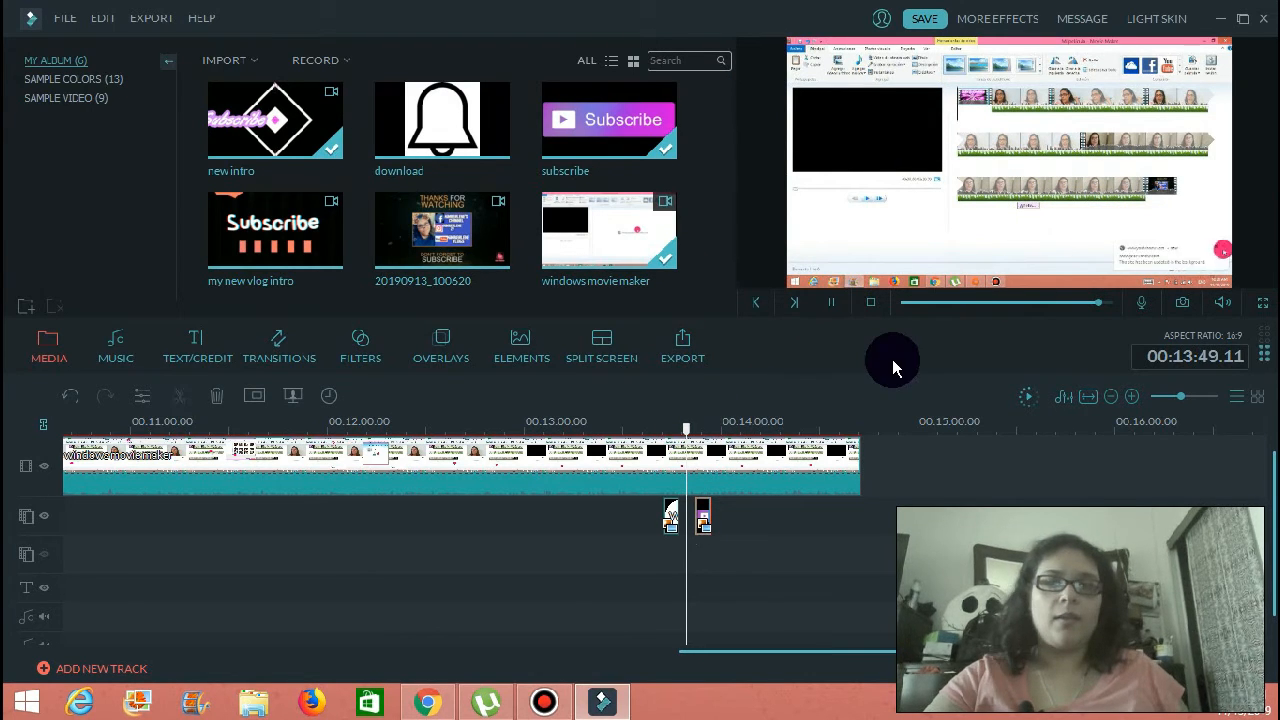
{"action": "left_click", "coordinate": [833, 311]}
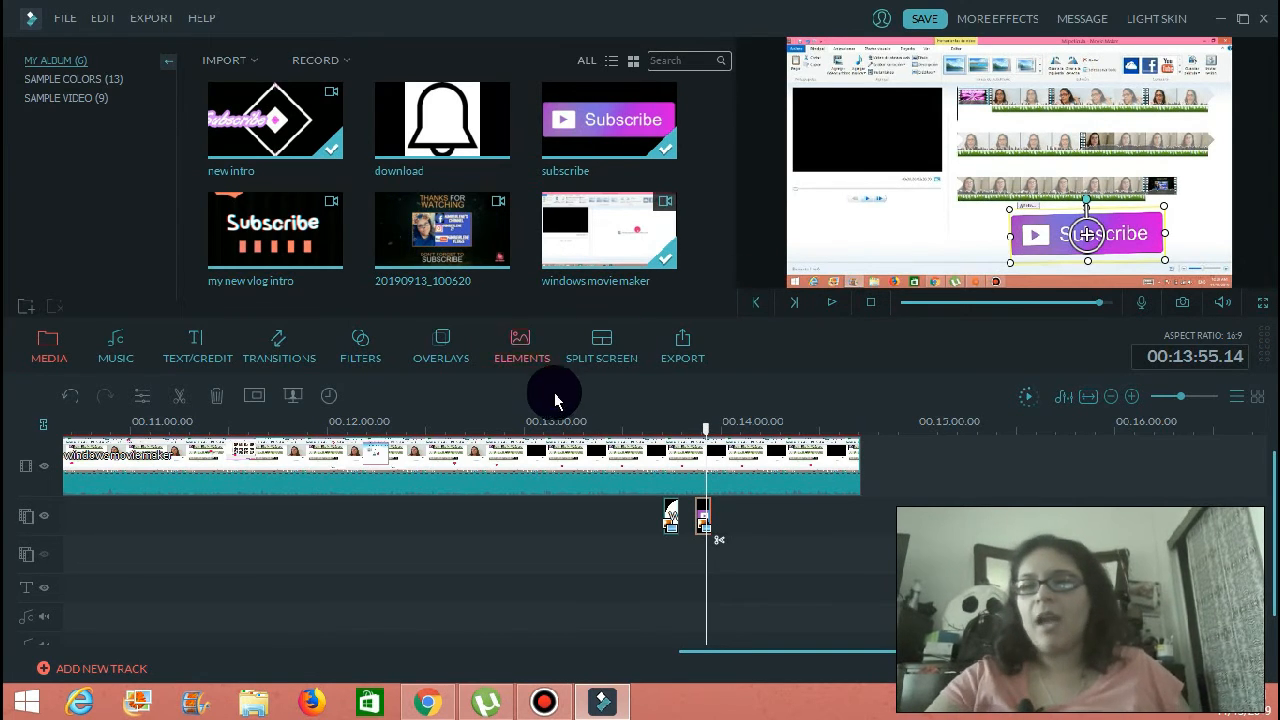
{"action": "left_click", "coordinate": [610, 346]}
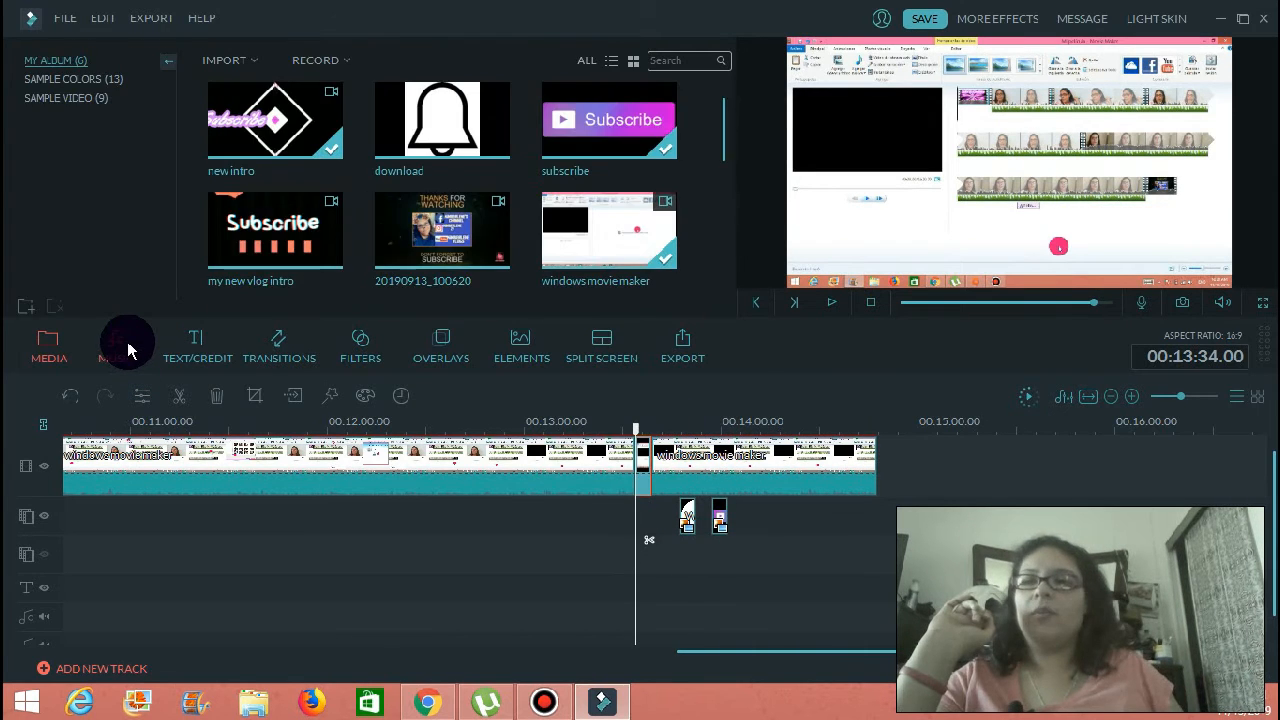
Browse the music library and view its Sound Effect category
{"action": "left_click", "coordinate": [122, 345]}
{"action": "left_click", "coordinate": [98, 64]}
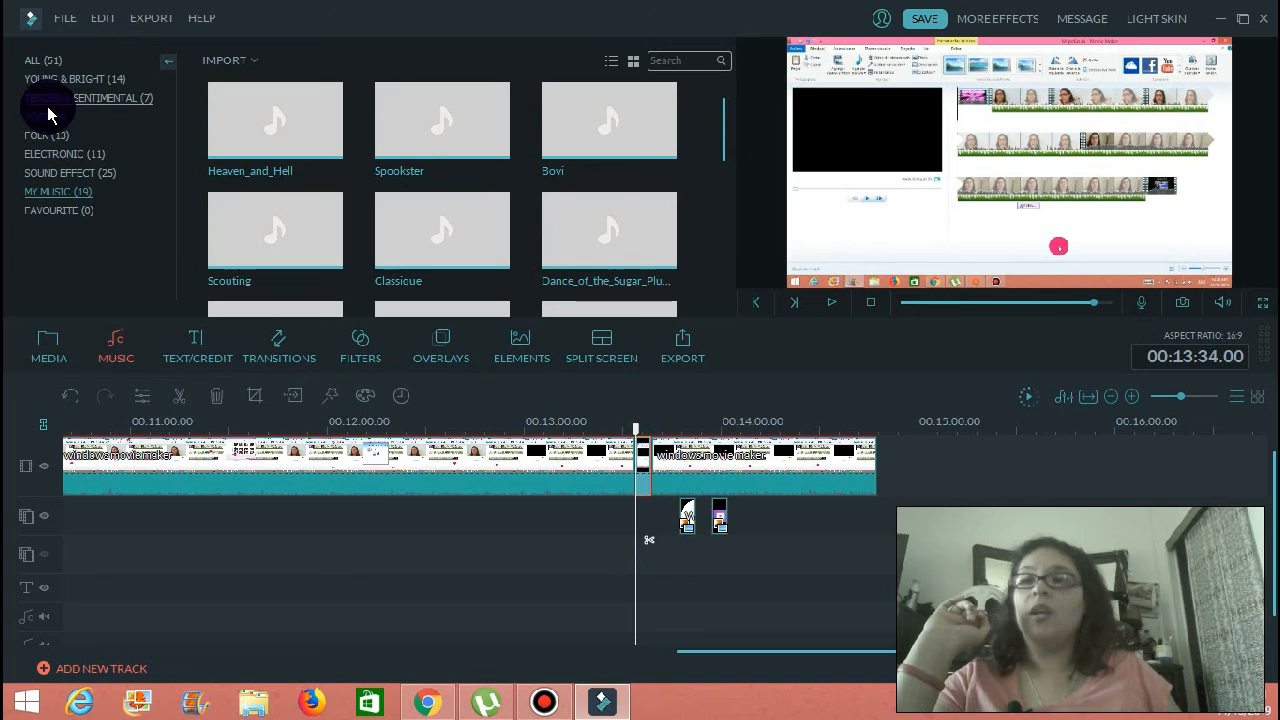
{"action": "left_click", "coordinate": [80, 174]}
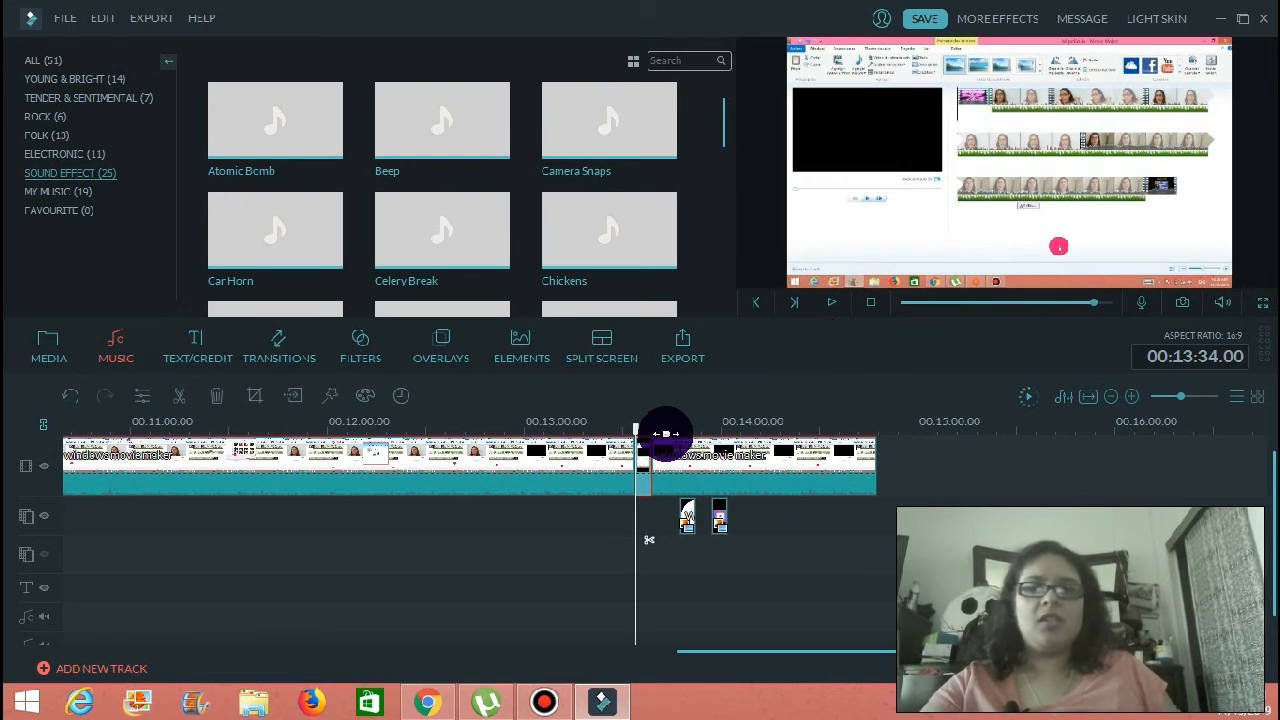
Add the Folk song Eldar Kedem - Present Moment - You And Me to the audio track at 00:11:42.07 and play its start
{"action": "left_click_drag", "start_coordinate": [633, 432], "coordinate": [278, 408]}
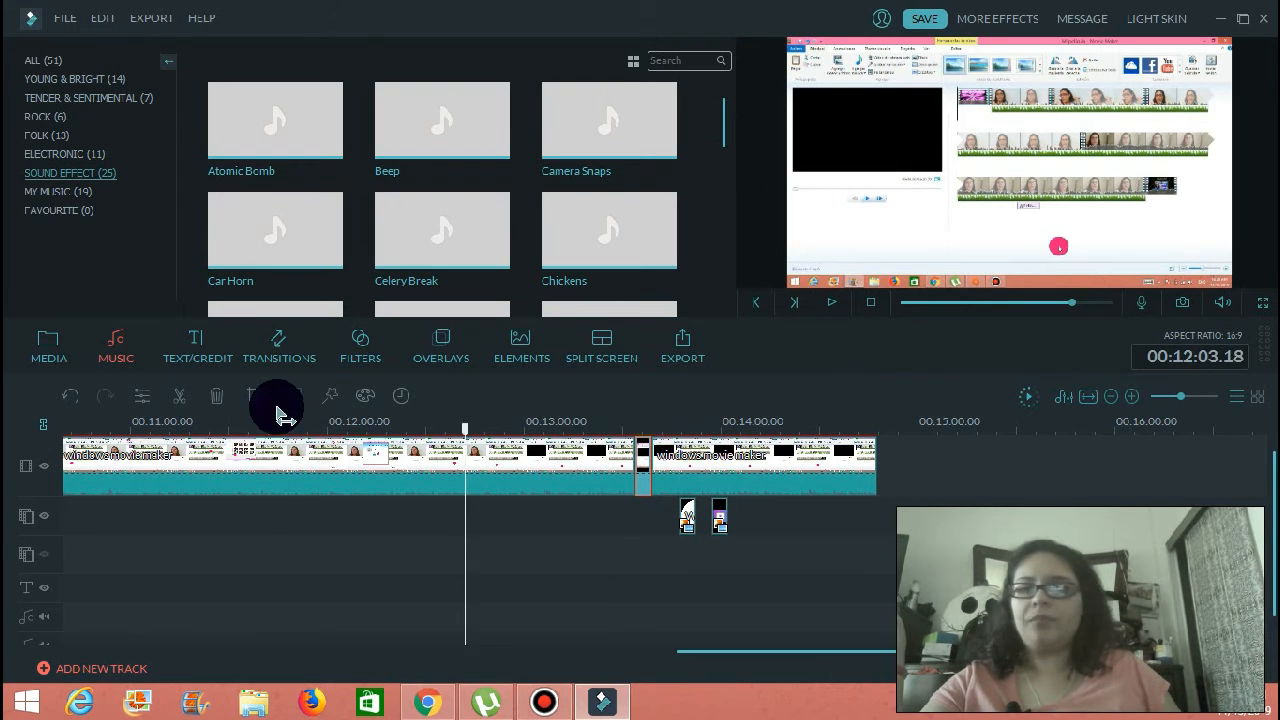
{"action": "left_click", "coordinate": [60, 145]}
{"action": "left_click", "coordinate": [272, 130]}
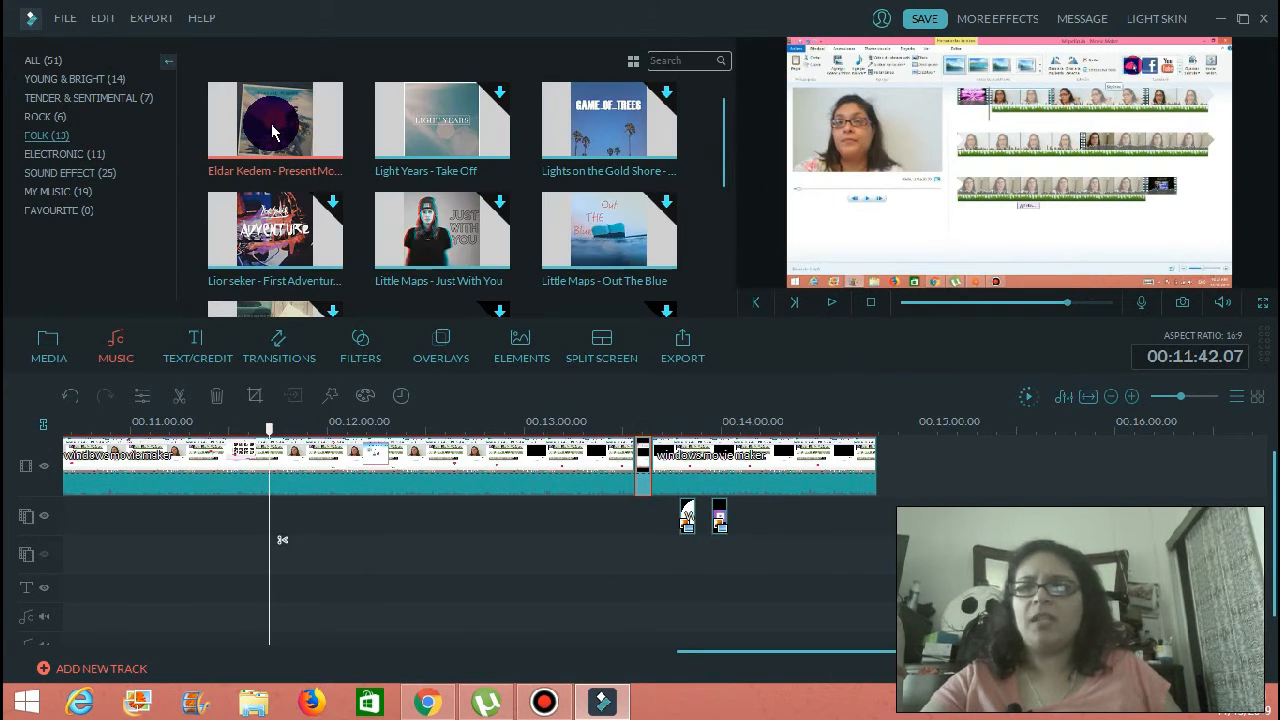
{"action": "left_click_drag", "start_coordinate": [272, 130], "coordinate": [429, 623]}
{"action": "left_click", "coordinate": [840, 312]}
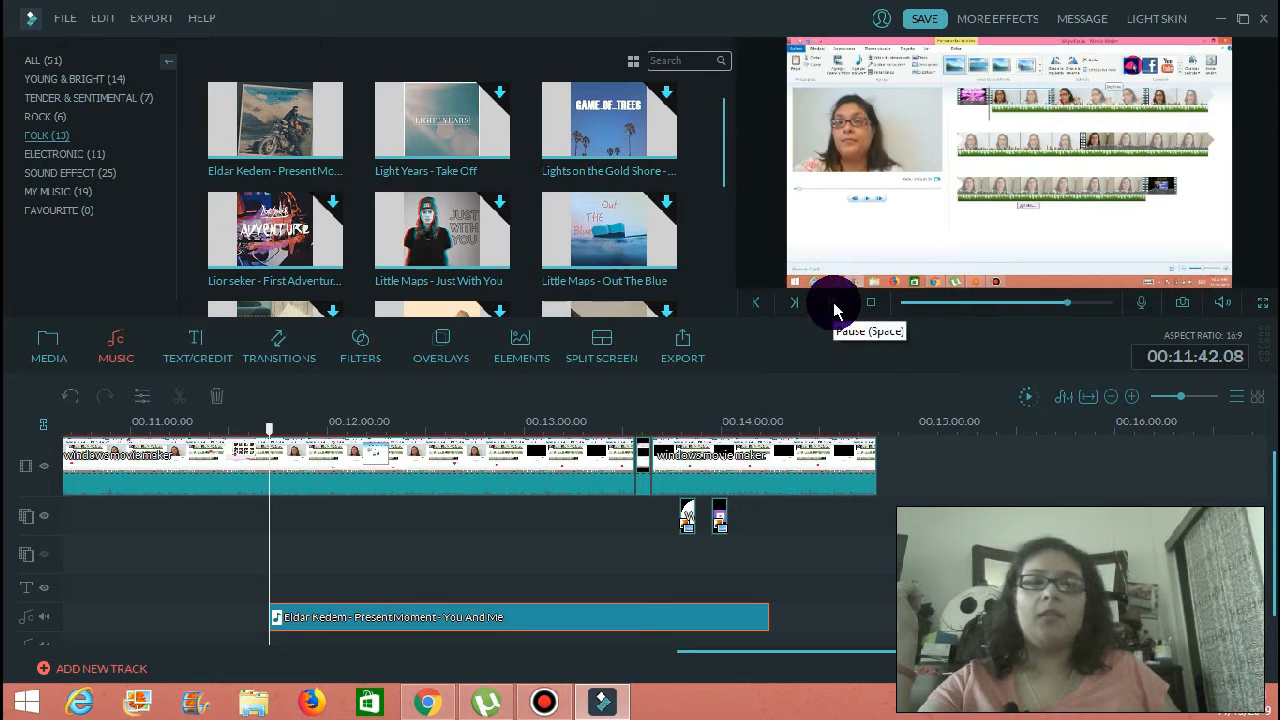
{"action": "left_click", "coordinate": [833, 302]}
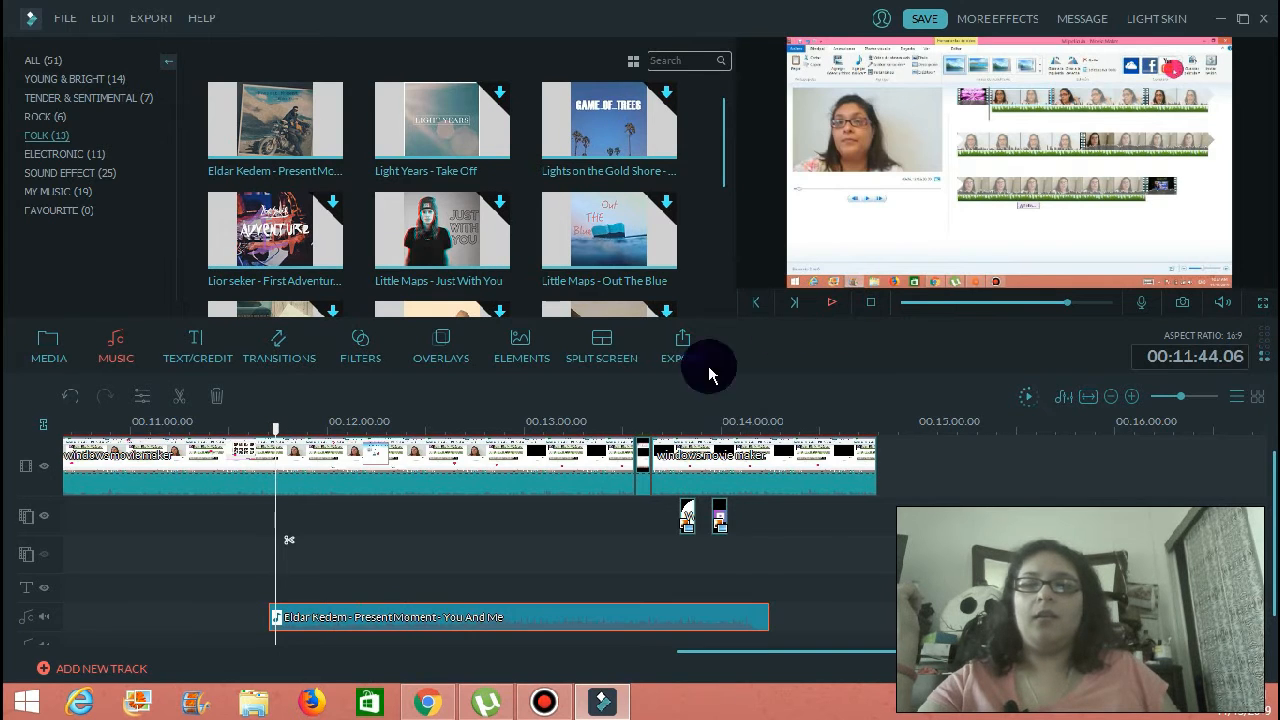
Lower the song clip's volume to 43 and preview it against the video's sound
{"action": "double_click", "coordinate": [396, 617]}
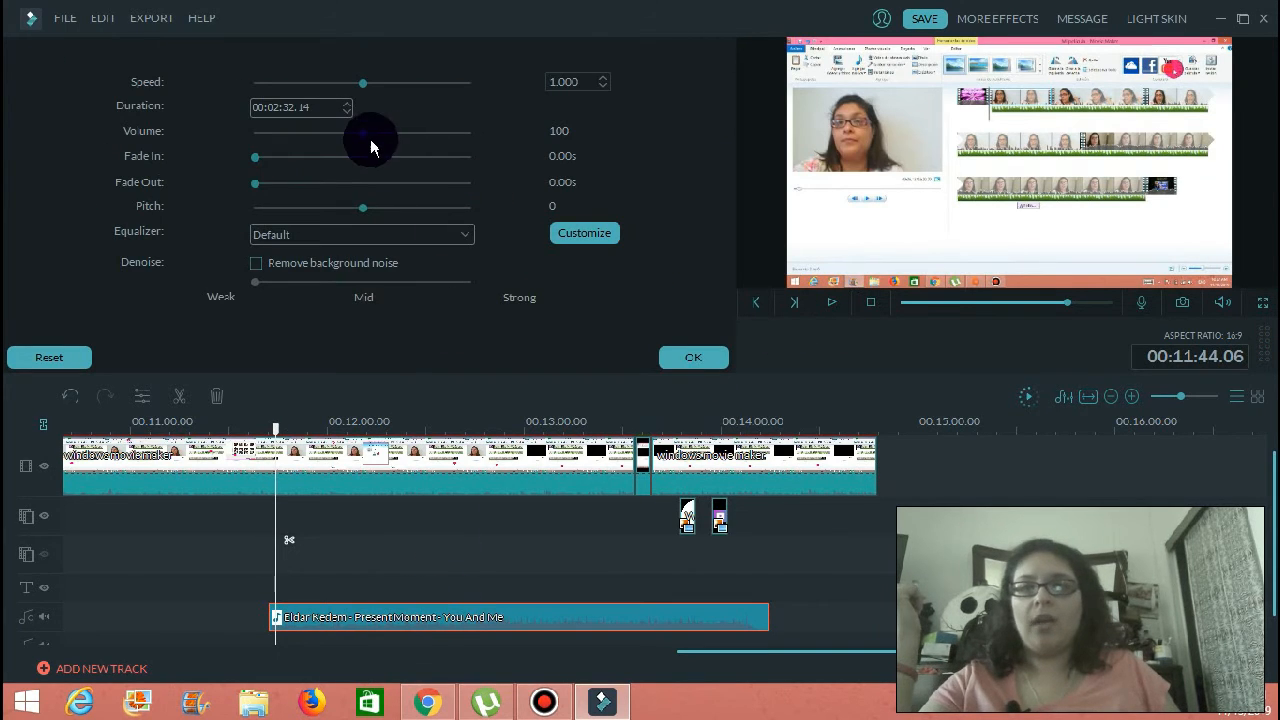
{"action": "left_click_drag", "start_coordinate": [367, 131], "coordinate": [281, 143]}
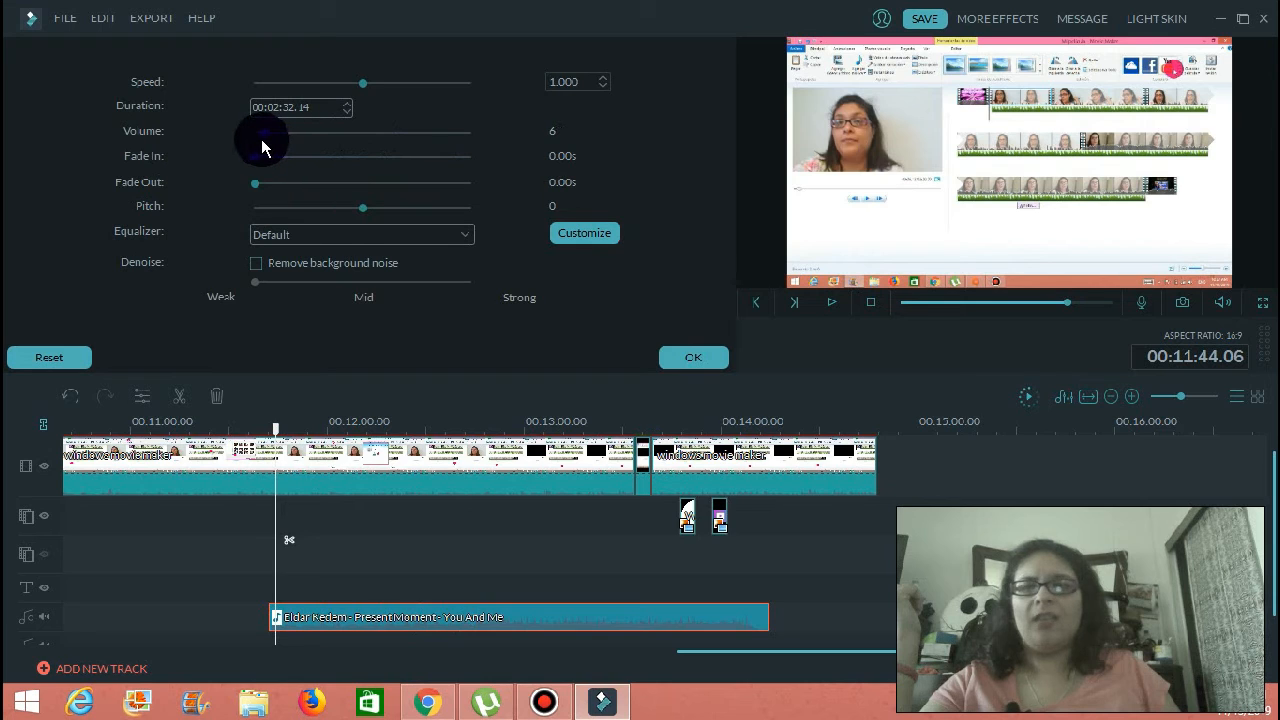
{"action": "left_click", "coordinate": [828, 304]}
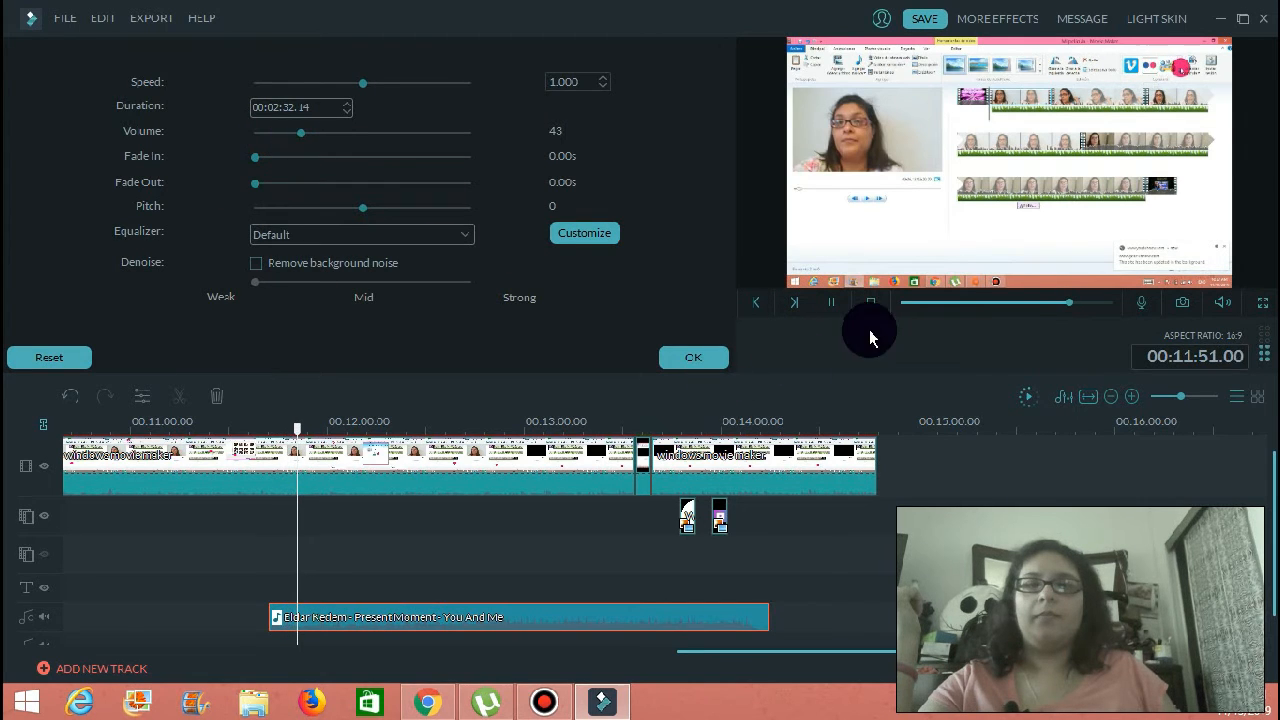
{"action": "left_click", "coordinate": [831, 303]}
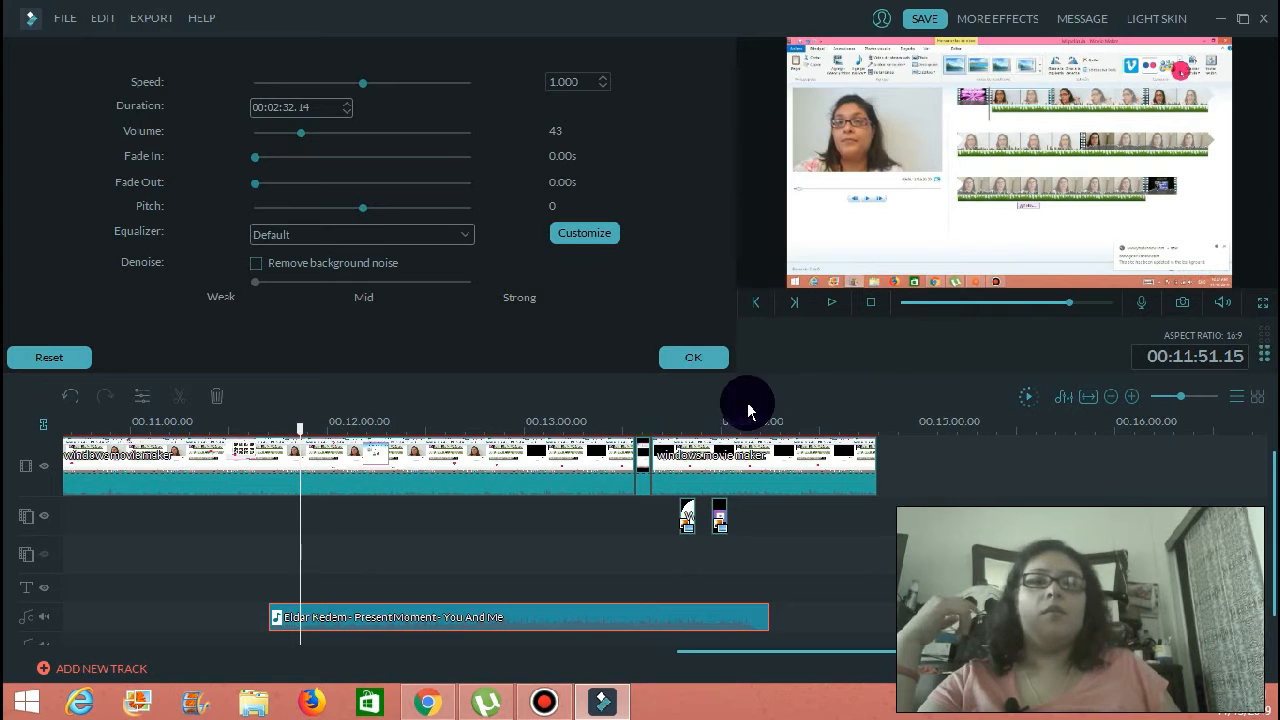
{"action": "left_click", "coordinate": [700, 357]}
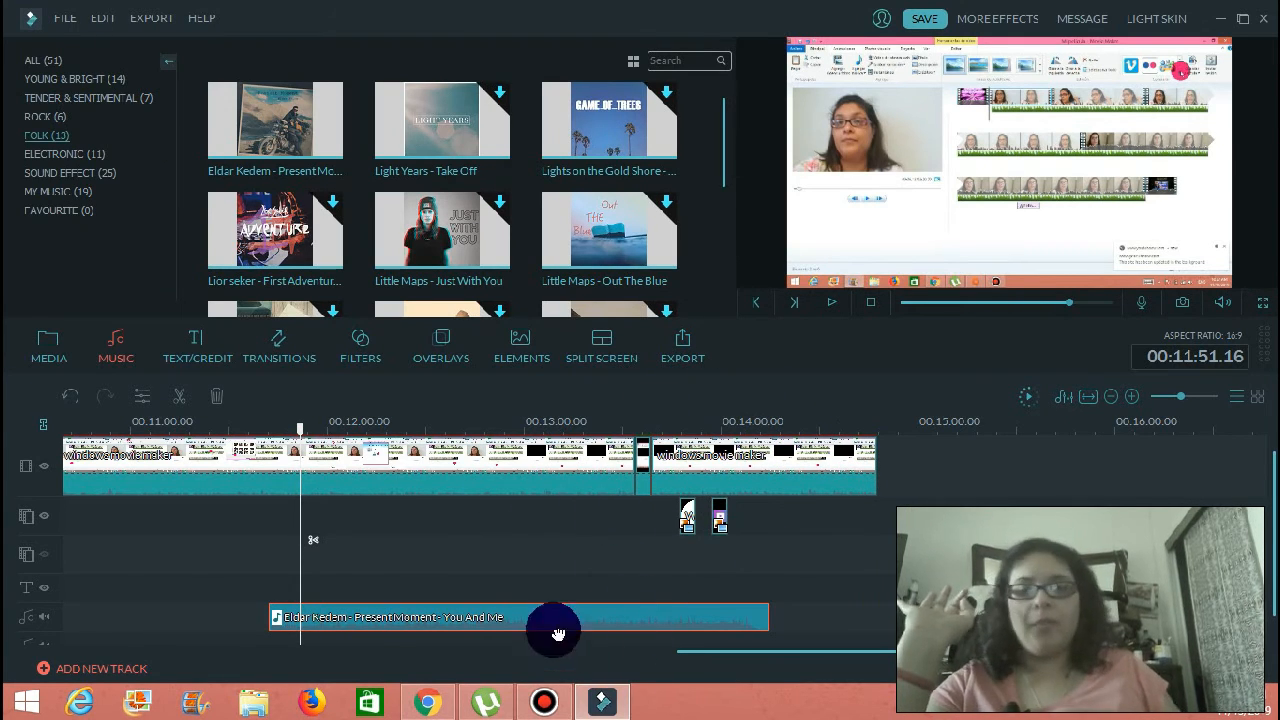
Split the windows movie maker clip at 00:11:00.14 and again at 00:11:06.21
{"action": "left_click_drag", "start_coordinate": [686, 653], "coordinate": [548, 633]}
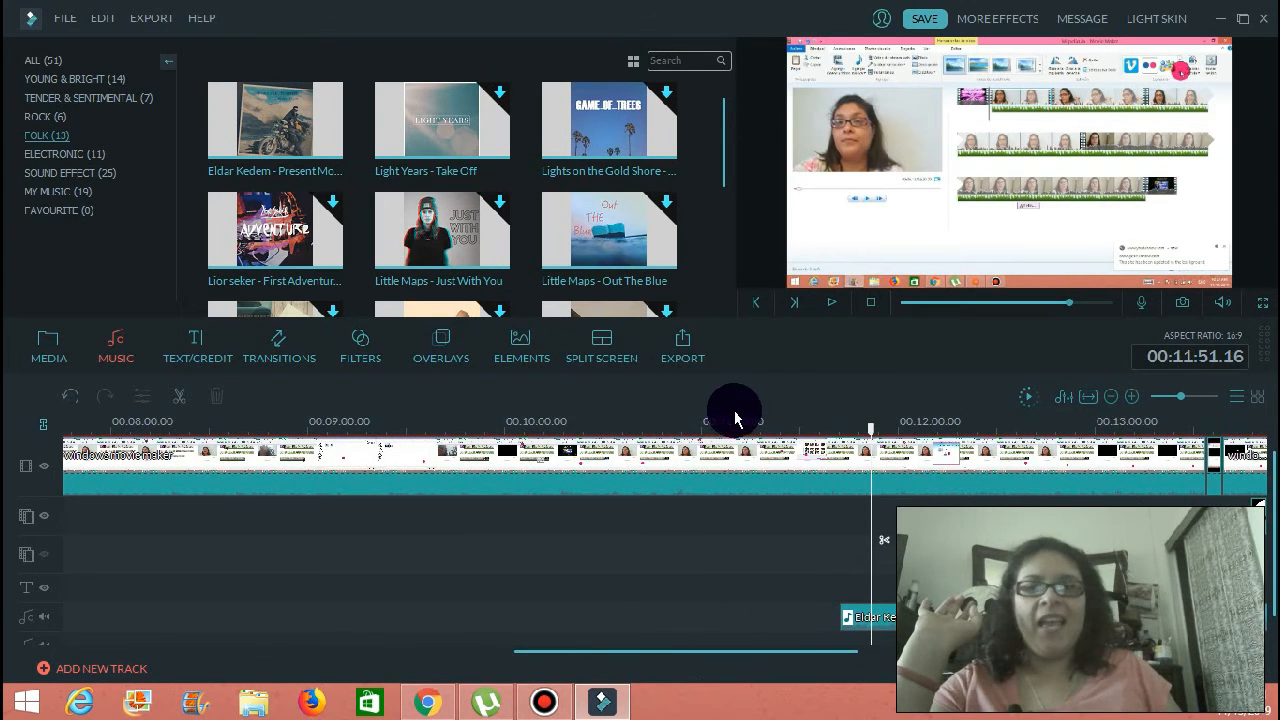
{"action": "left_click_drag", "start_coordinate": [851, 427], "coordinate": [706, 371]}
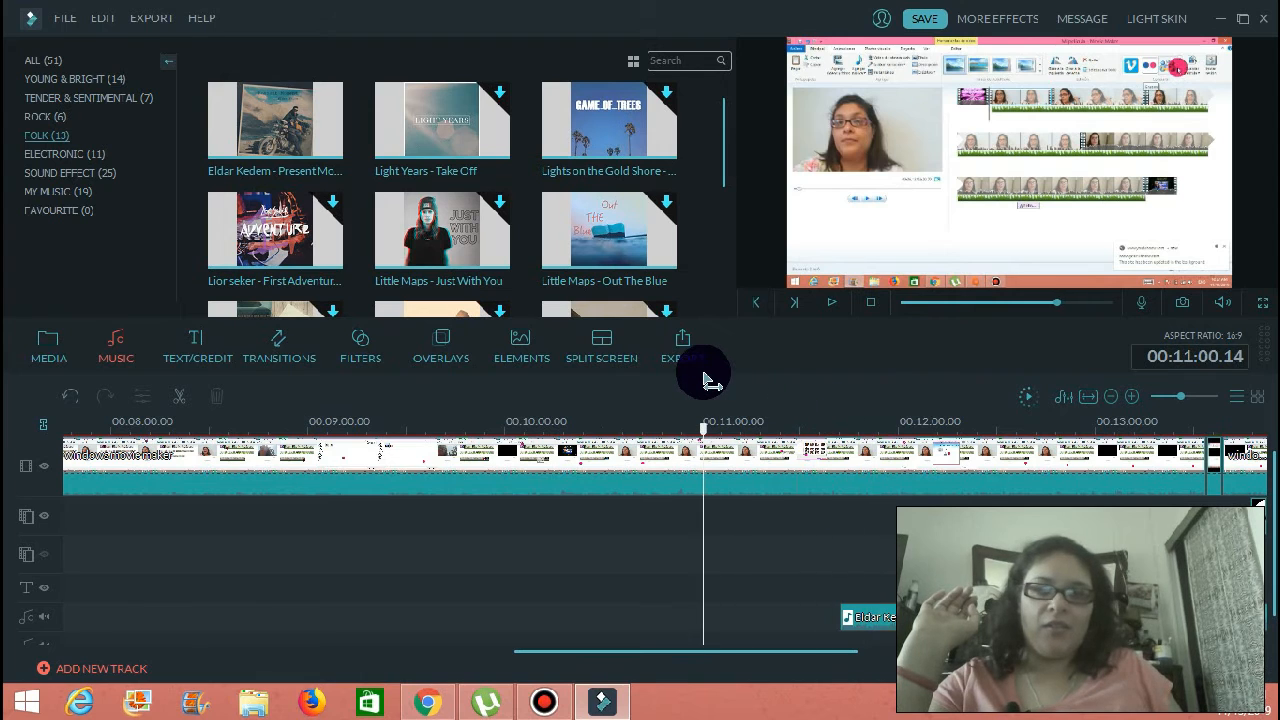
{"action": "left_click", "coordinate": [180, 395]}
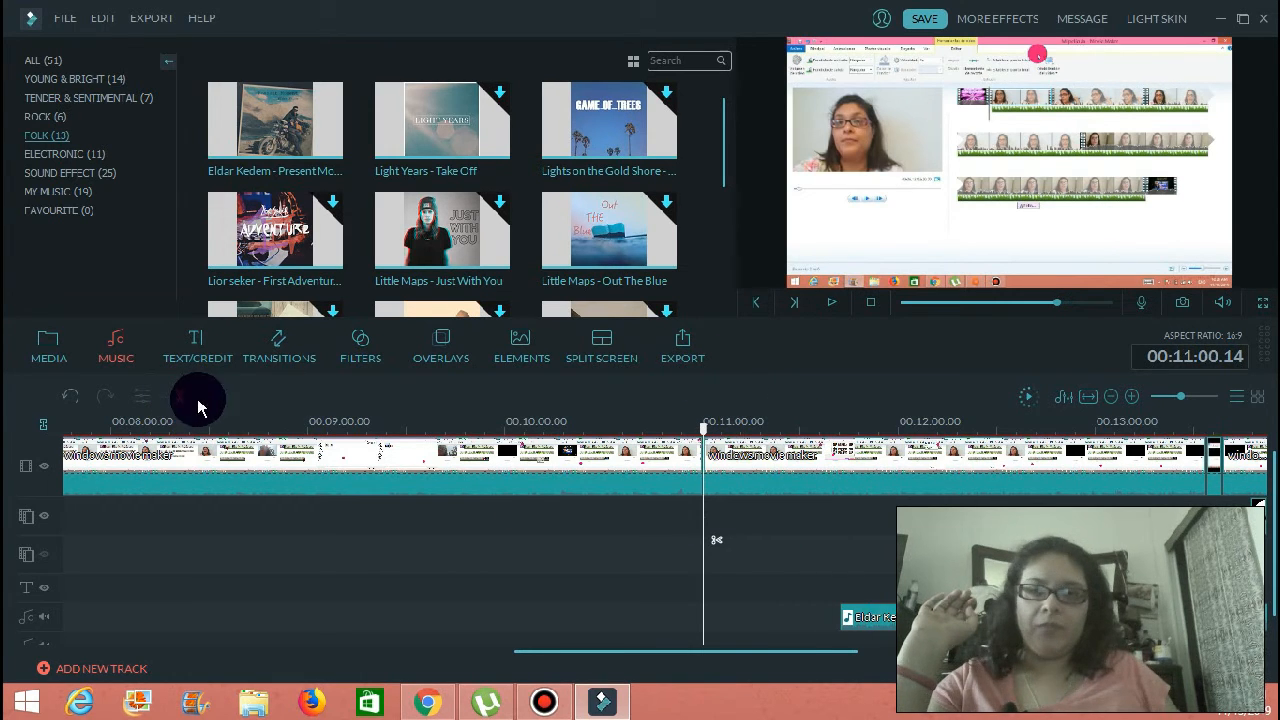
{"action": "left_click", "coordinate": [724, 432]}
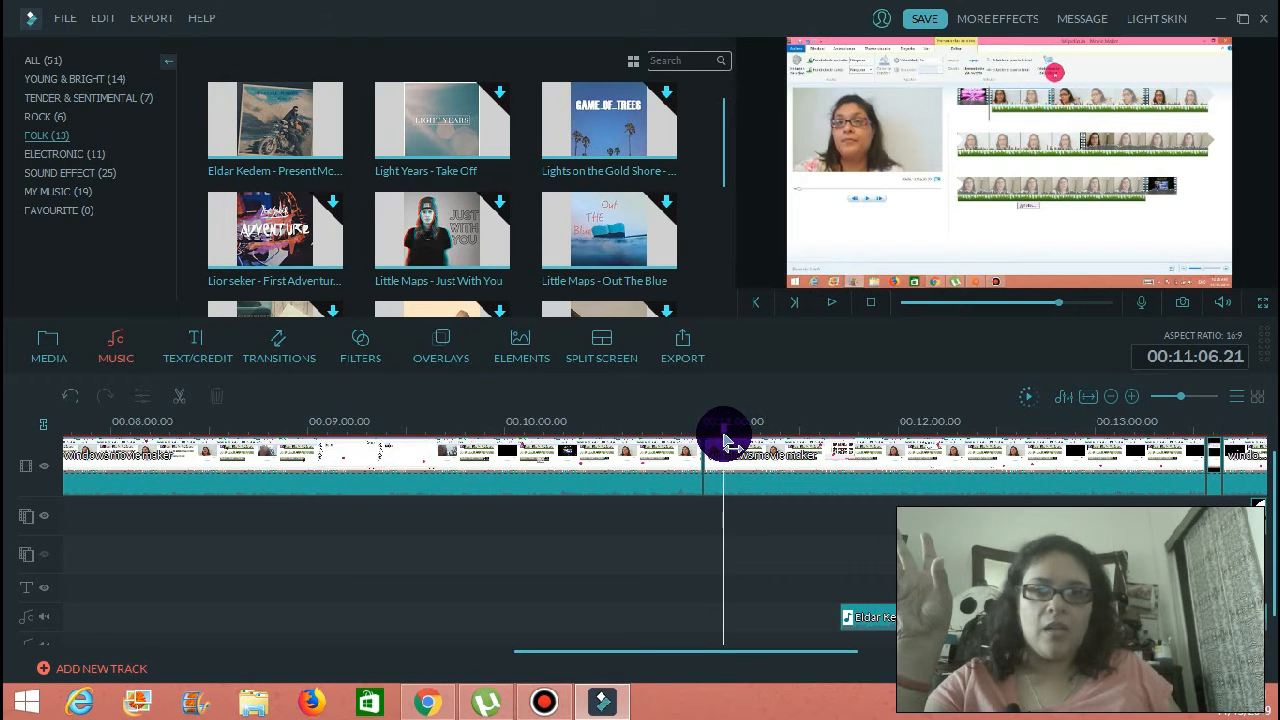
{"action": "left_click", "coordinate": [179, 393]}
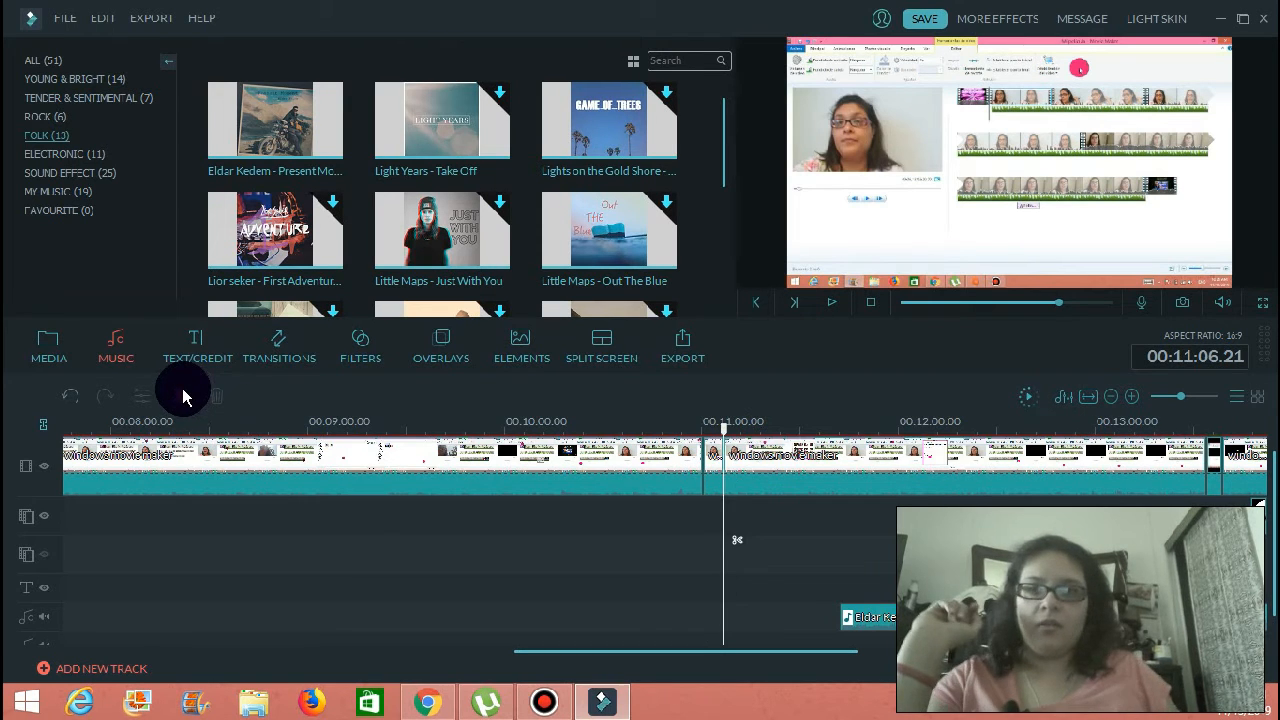
Set the audio pitch of the short segment between the two new cuts to 12 and play it
{"action": "double_click", "coordinate": [710, 488]}
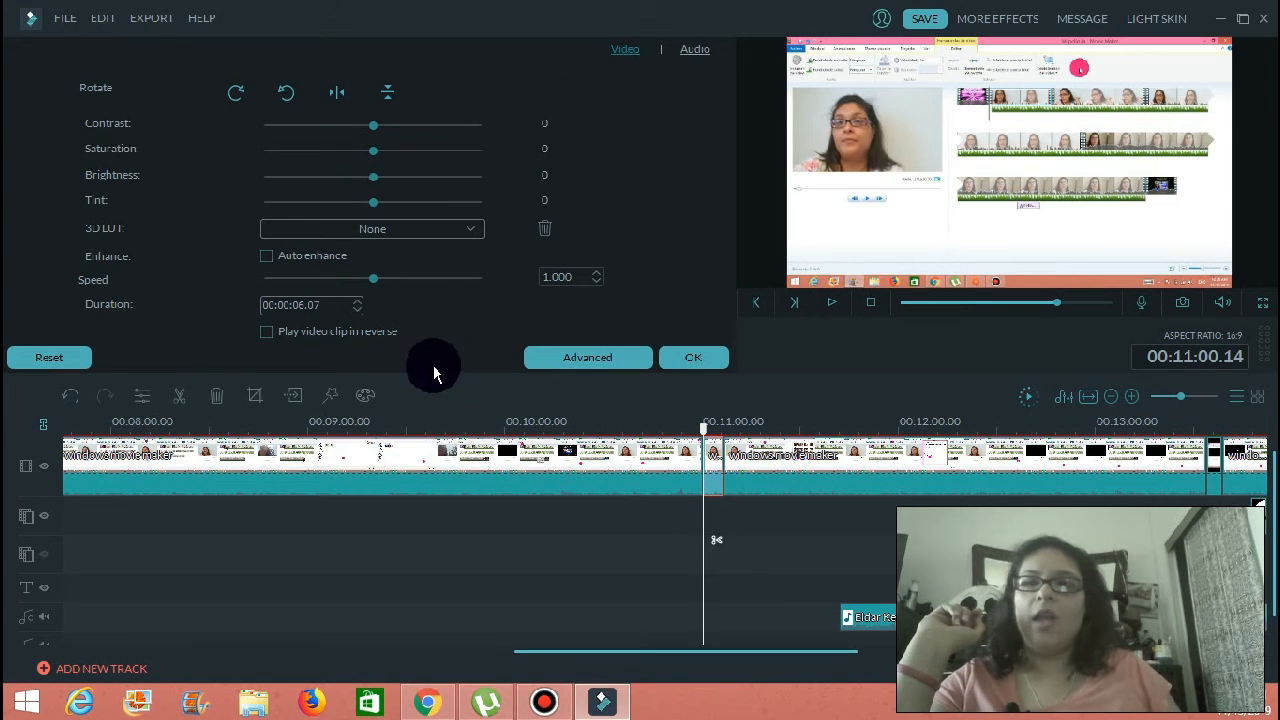
{"action": "left_click", "coordinate": [694, 50]}
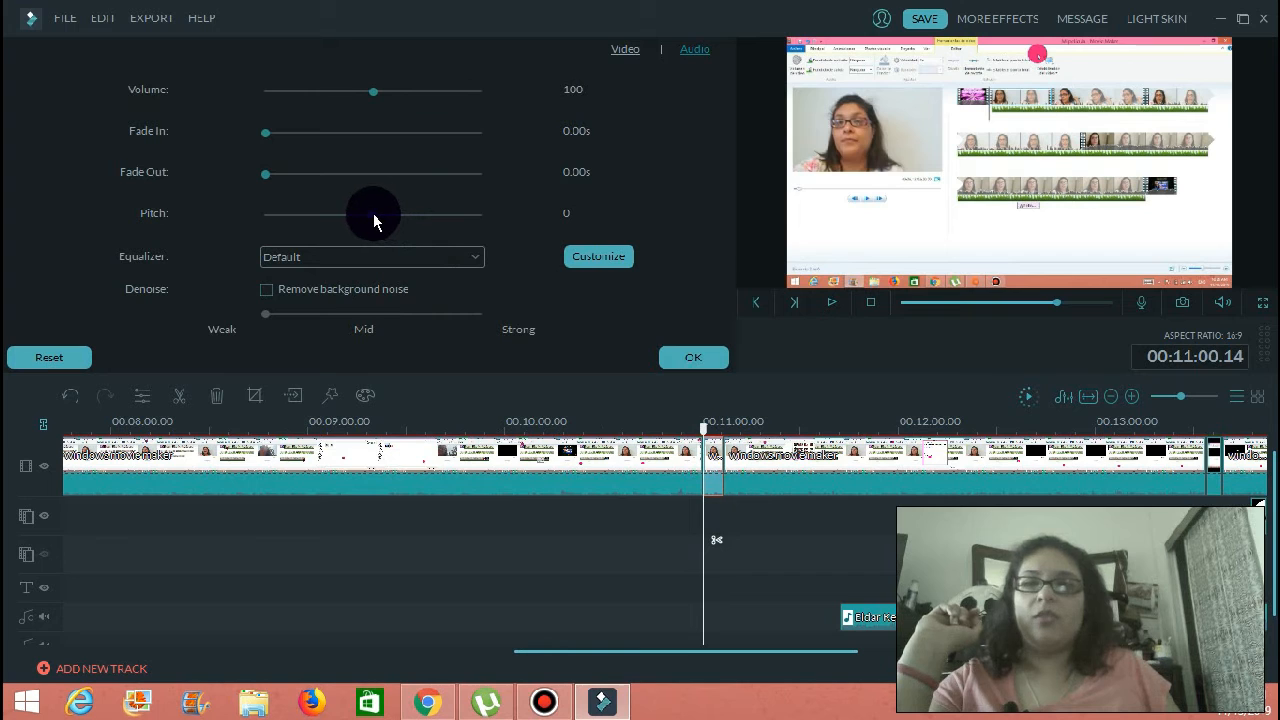
{"action": "left_click_drag", "start_coordinate": [374, 214], "coordinate": [484, 215]}
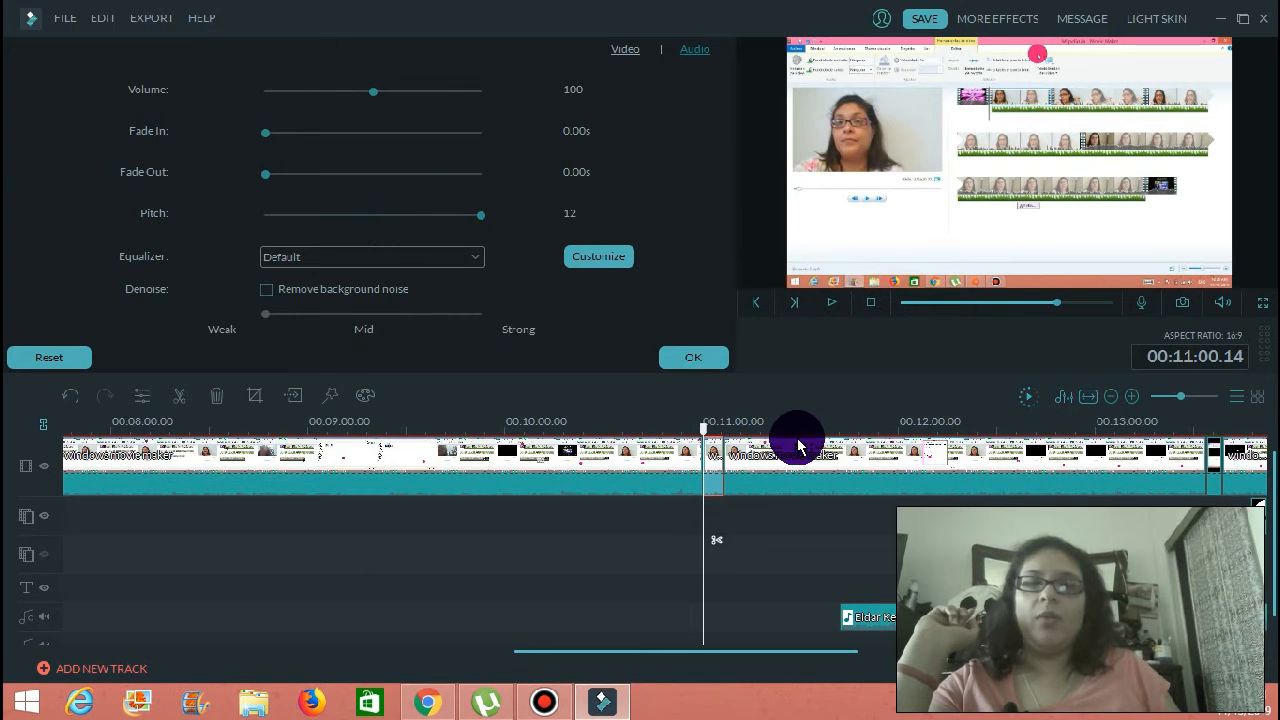
{"action": "left_click", "coordinate": [693, 357]}
{"action": "left_click", "coordinate": [831, 304]}
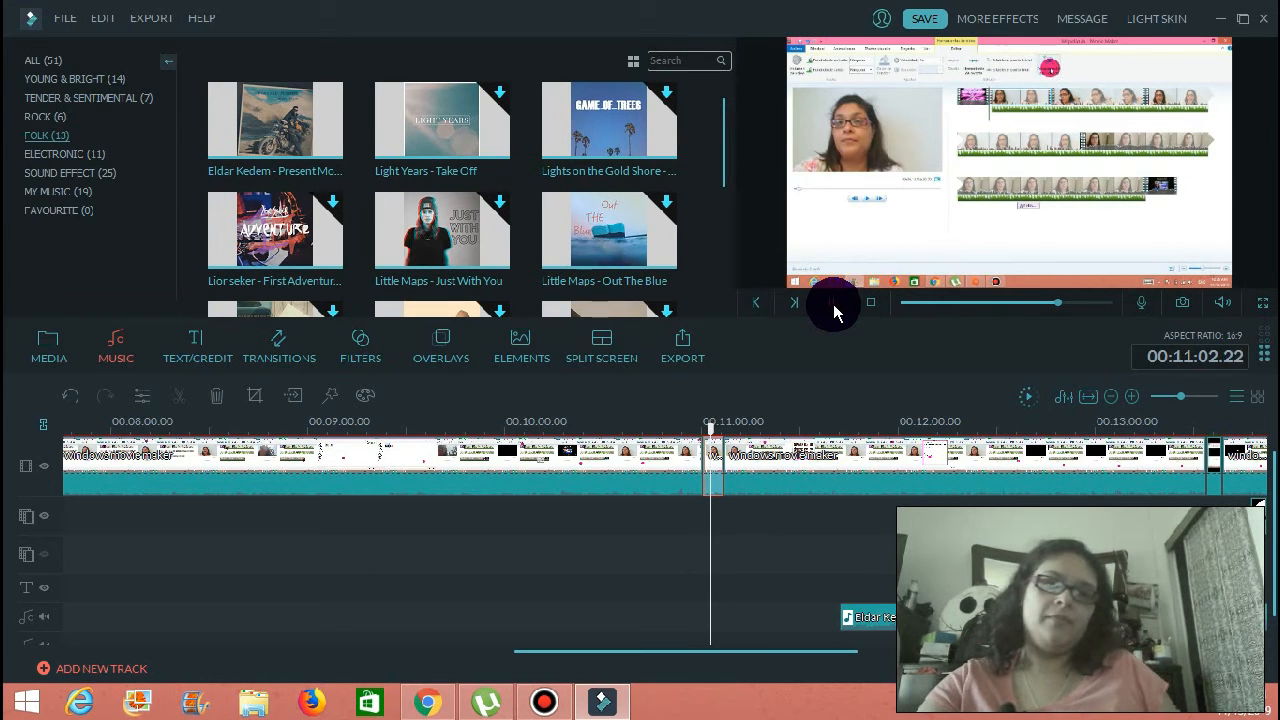
{"action": "left_click", "coordinate": [832, 304]}
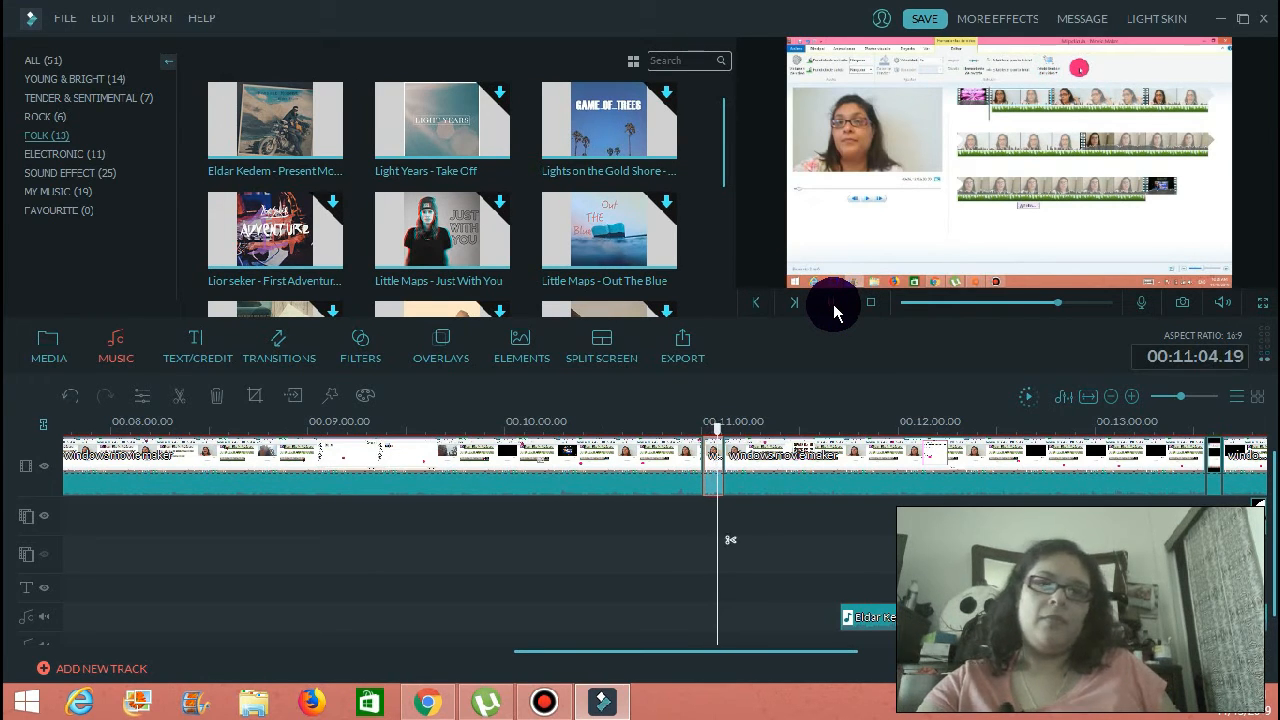
Set the short segment's audio pitch to 3 and play it past the second cut
{"action": "double_click", "coordinate": [716, 468]}
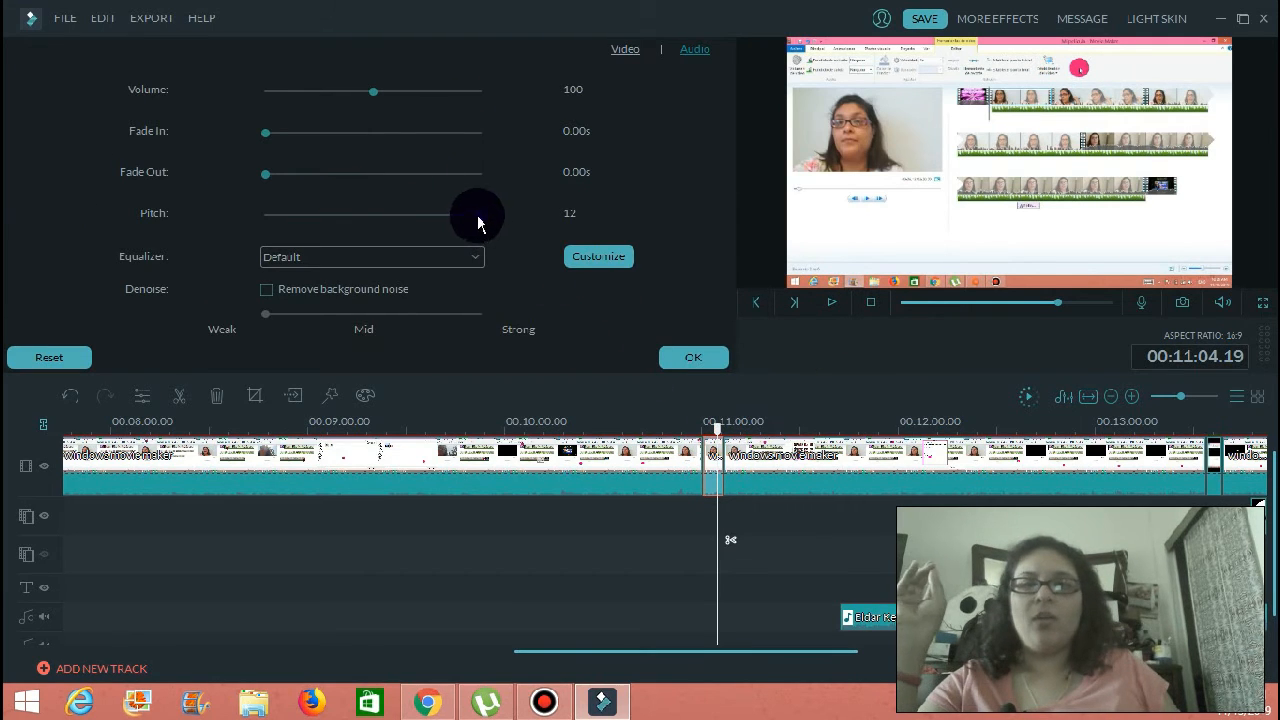
{"action": "left_click_drag", "start_coordinate": [477, 215], "coordinate": [403, 223]}
{"action": "left_click", "coordinate": [722, 360]}
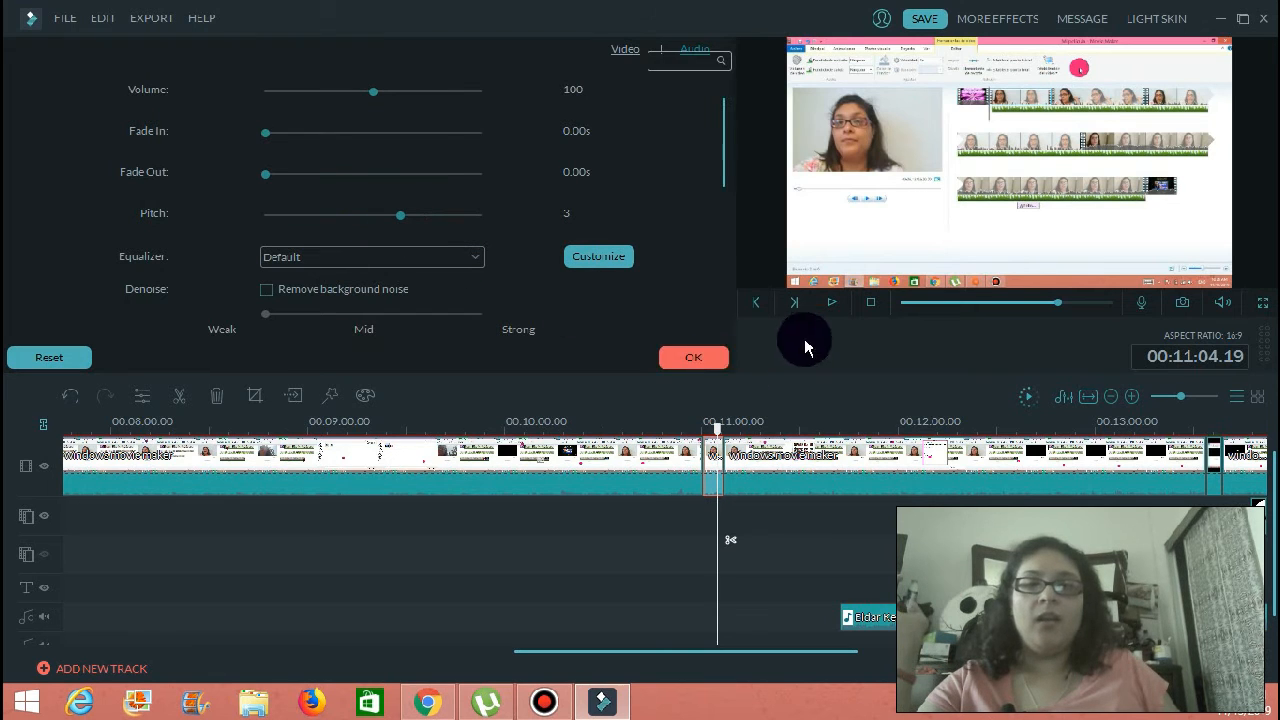
{"action": "left_click", "coordinate": [830, 303]}
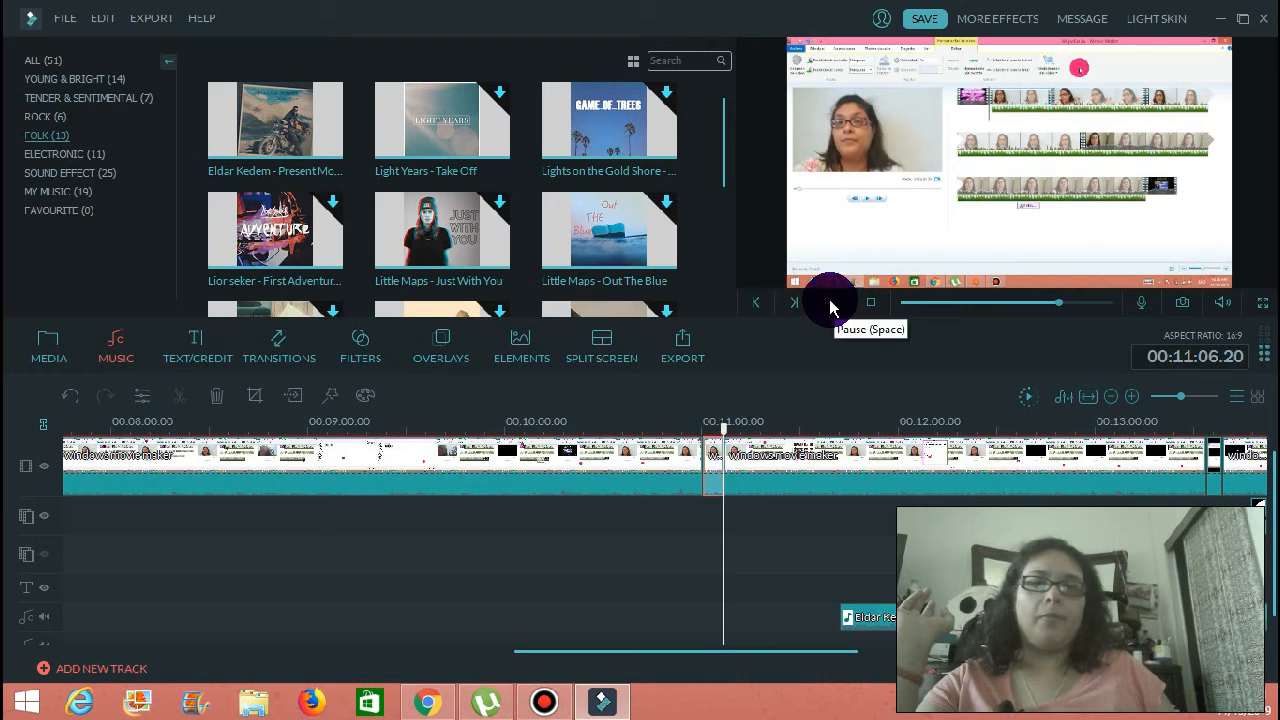
{"action": "left_click", "coordinate": [830, 303]}
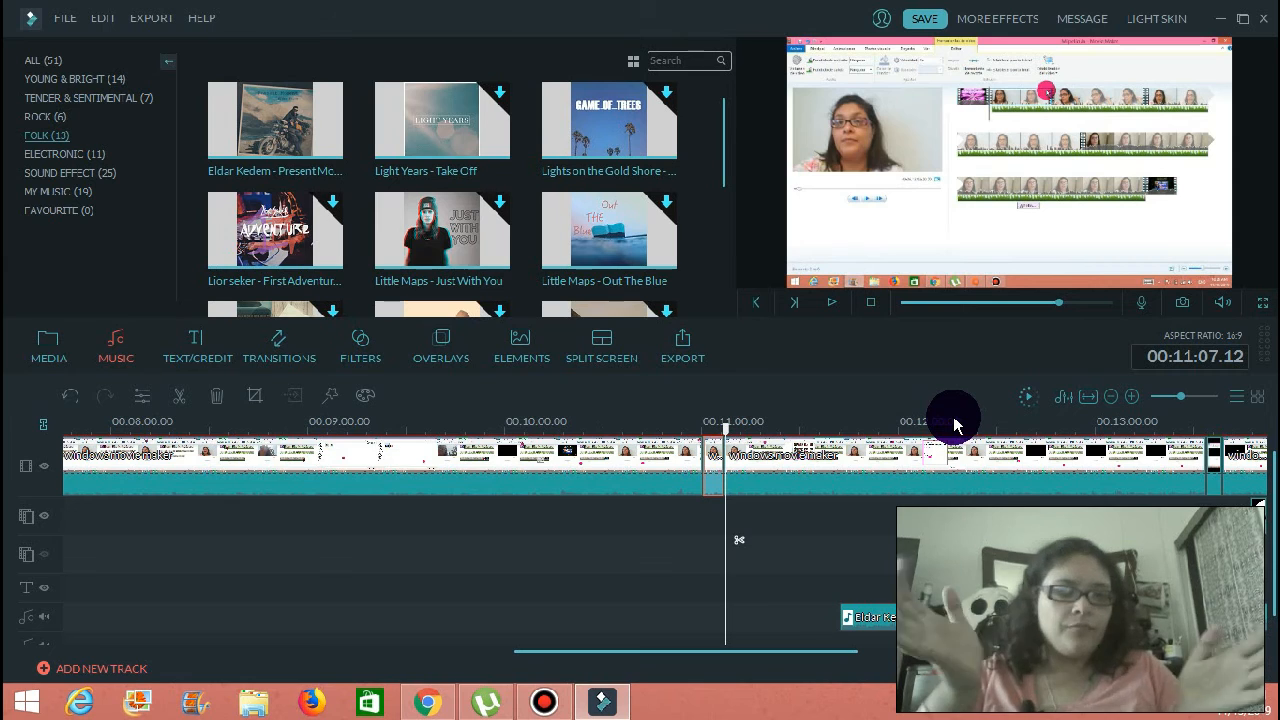
{"action": "left_click_drag", "start_coordinate": [793, 660], "coordinate": [500, 585]}
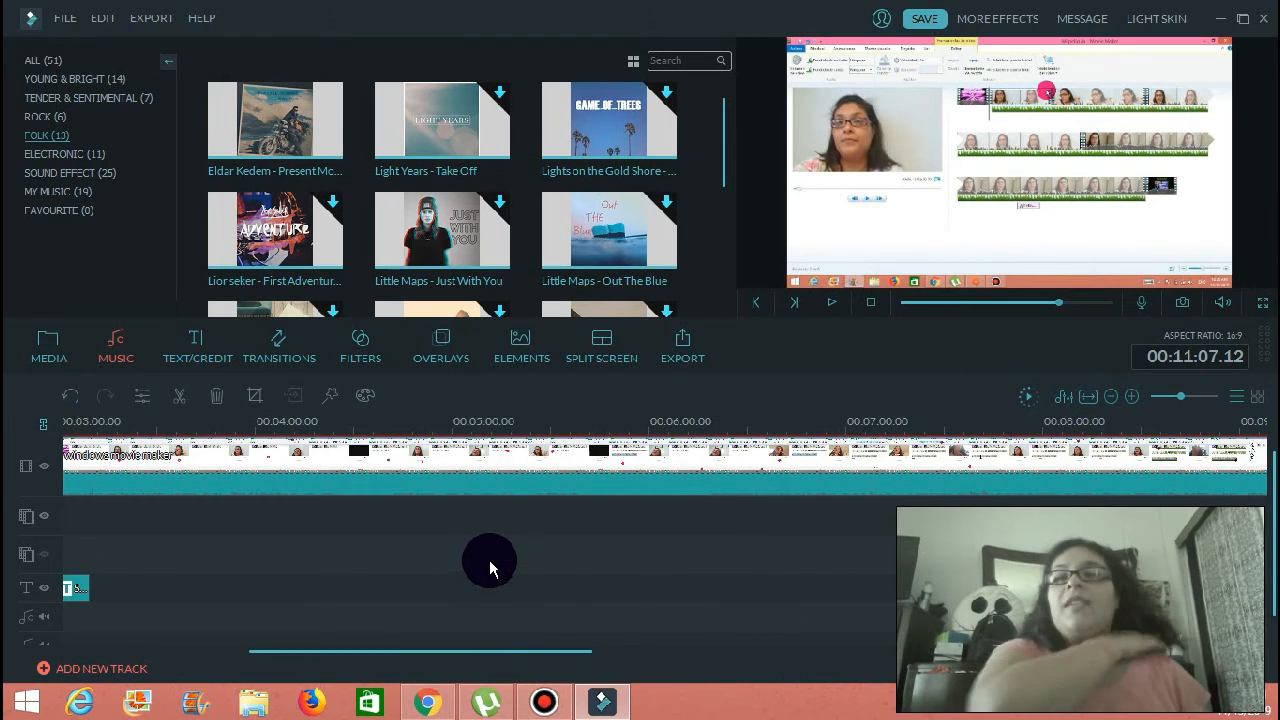